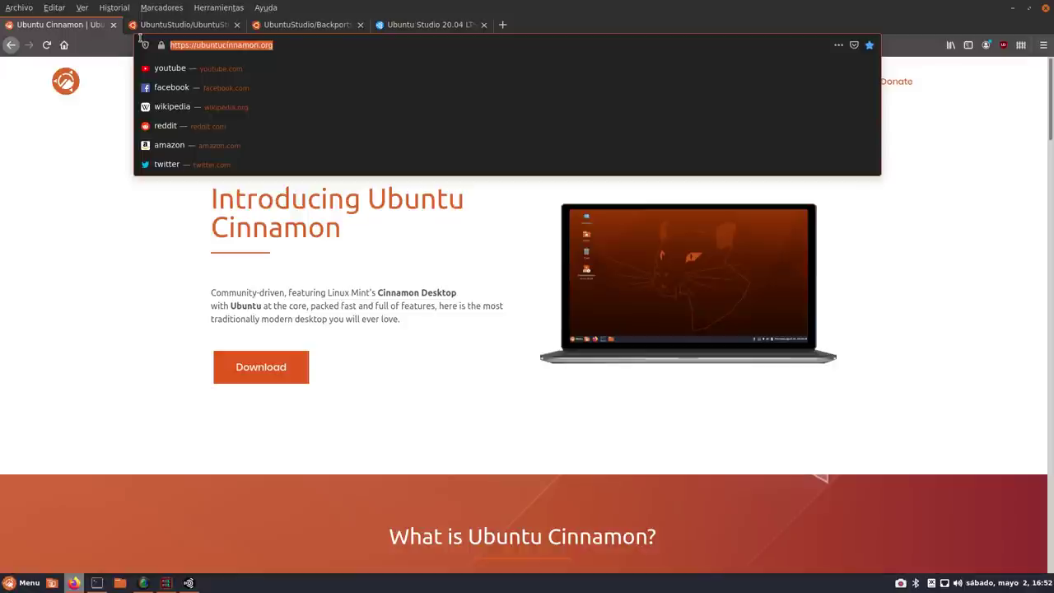
- View the Ubuntu Cinnamon Remix download page and its current ISO paragraph, return to the home page, and minimize the browser
click(111, 346)
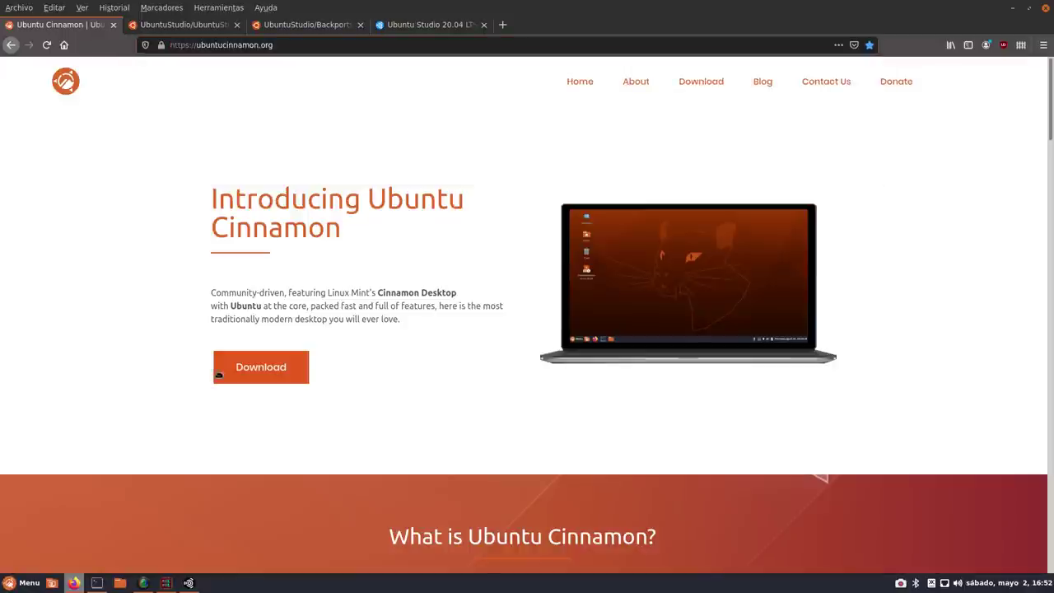
click(238, 368)
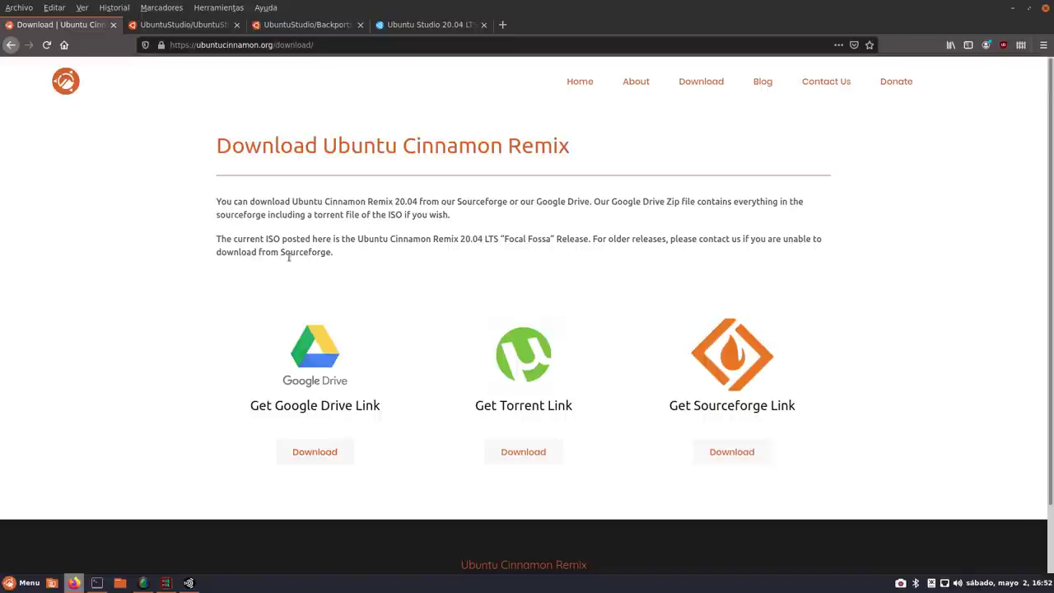
triple_click(322, 252)
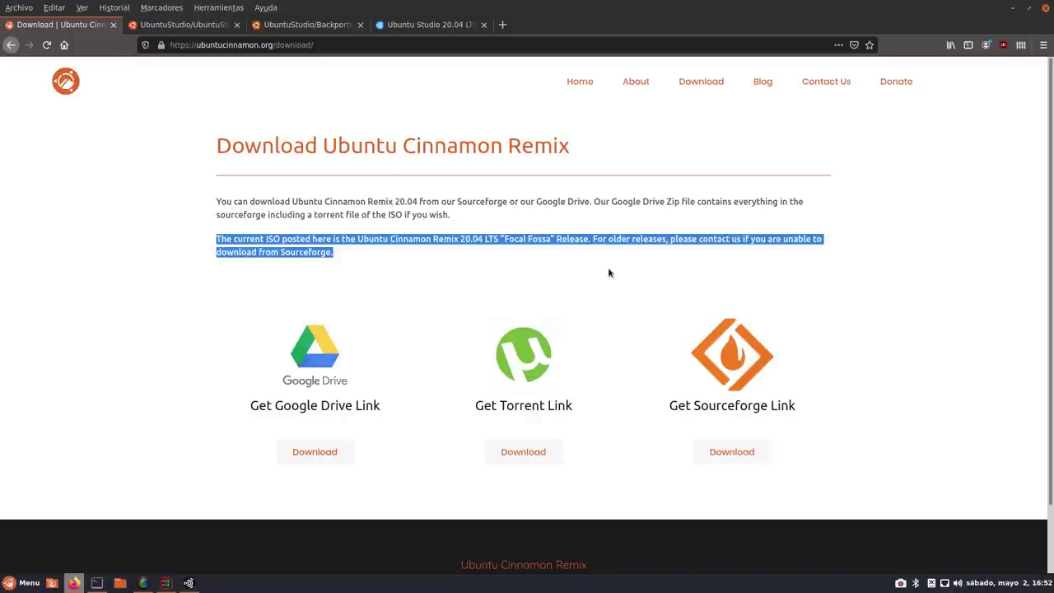
click(75, 244)
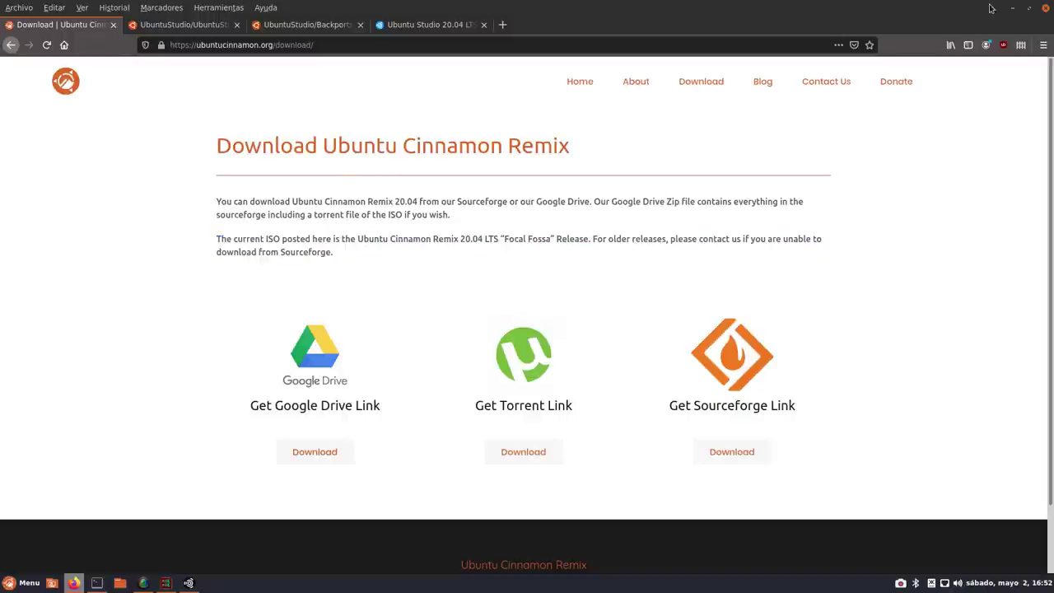
click(11, 44)
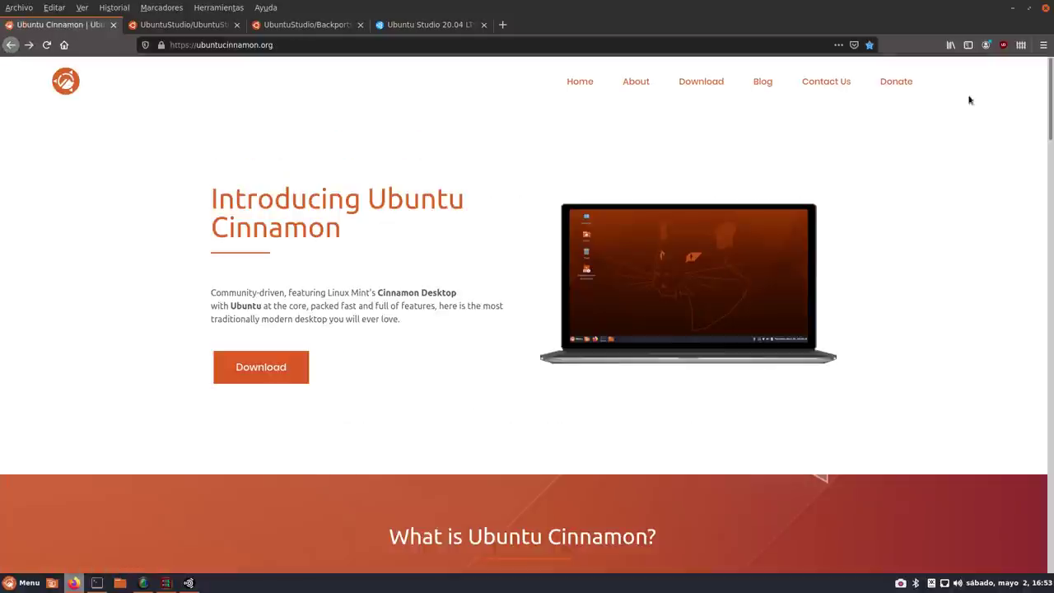
click(1012, 8)
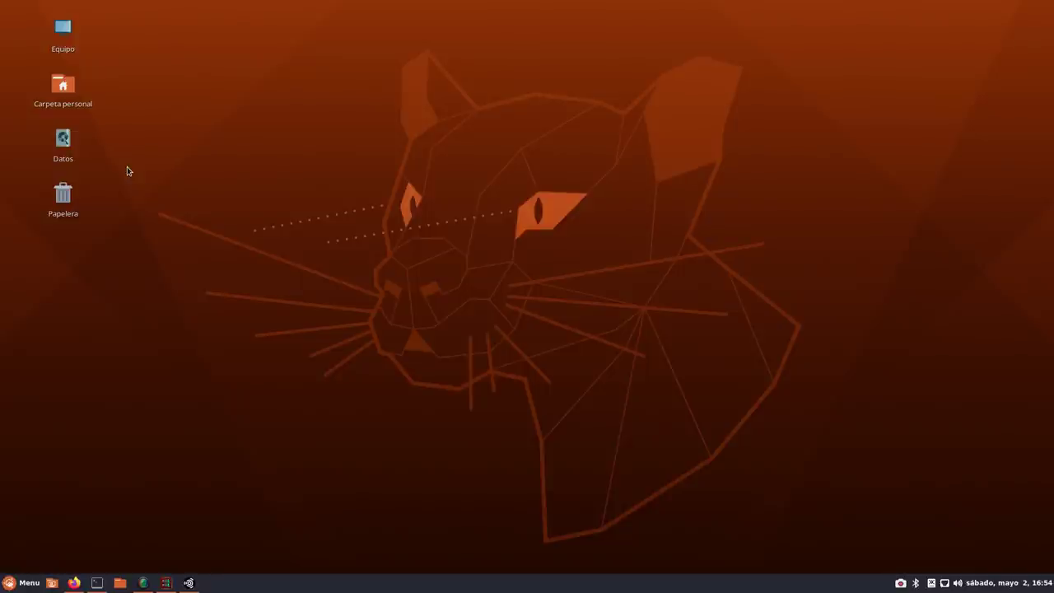
- Show the terminal with the neofetch output, move it near the middle of the desktop, and enlarge its window
click(96, 584)
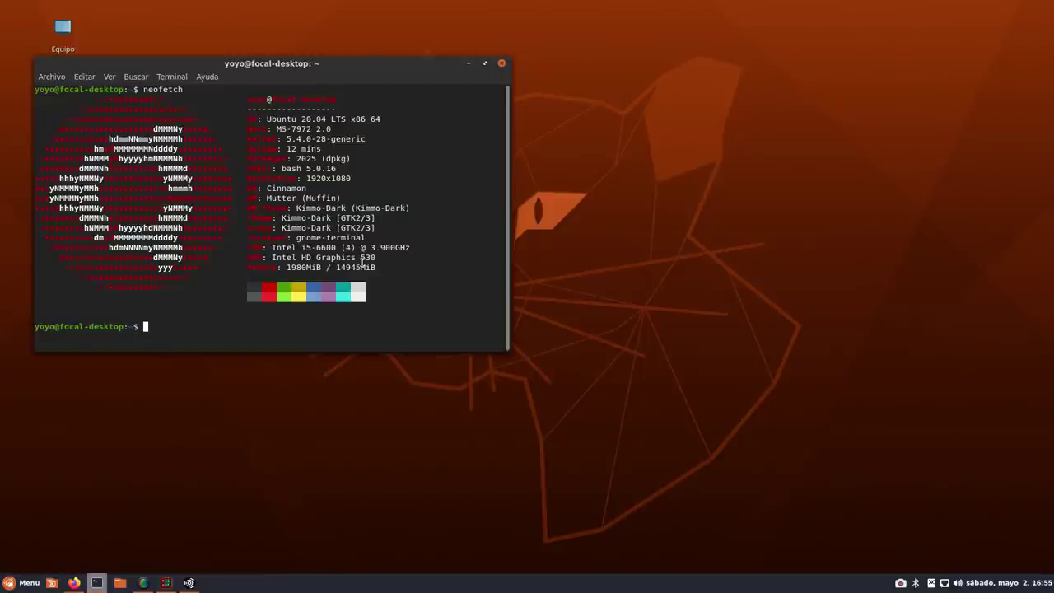
drag(329, 71, 543, 123)
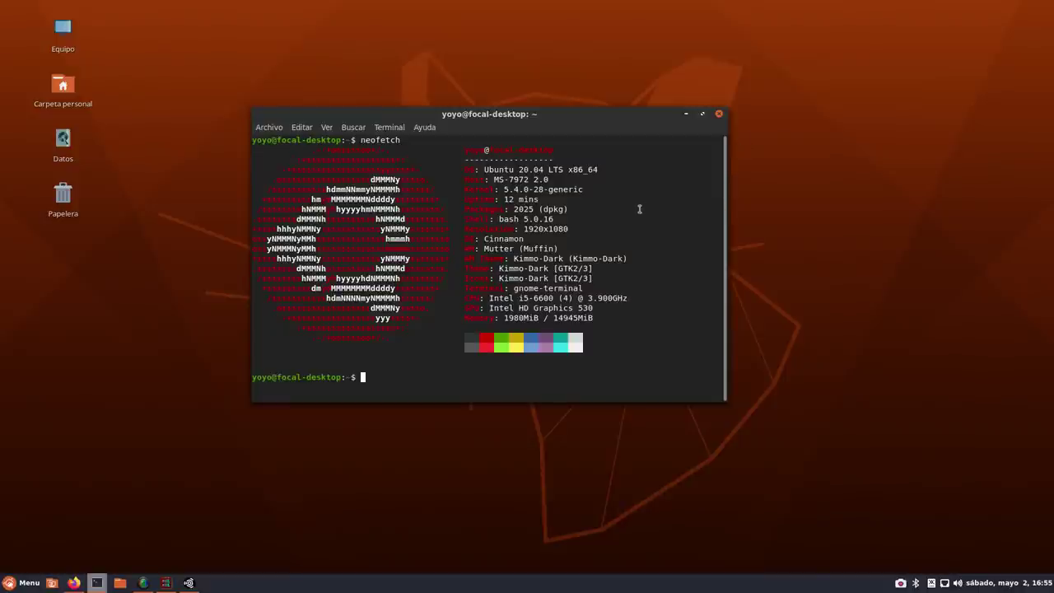
drag(557, 118, 604, 101)
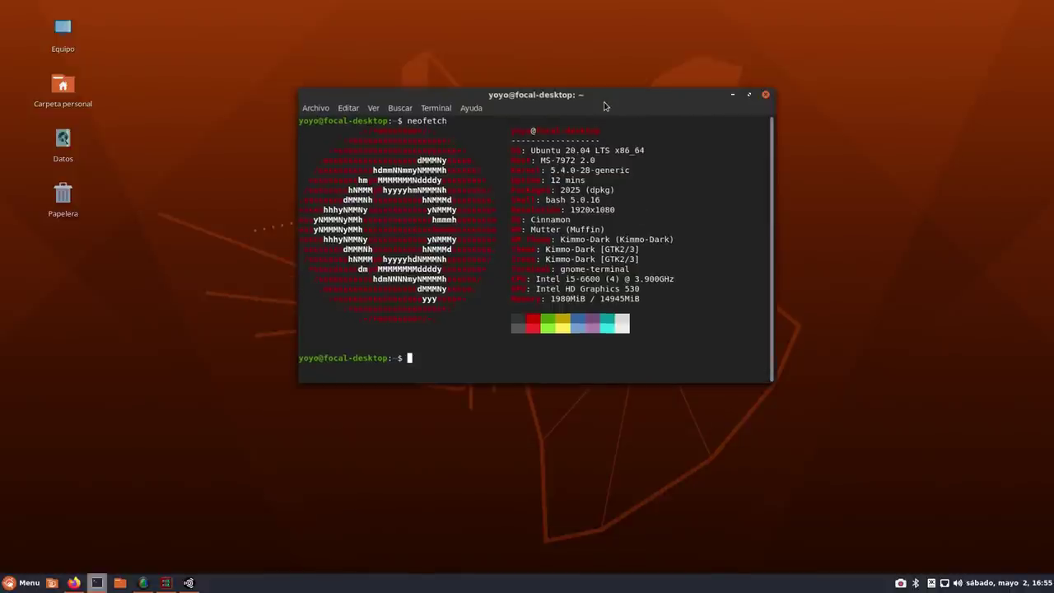
drag(770, 380, 924, 475)
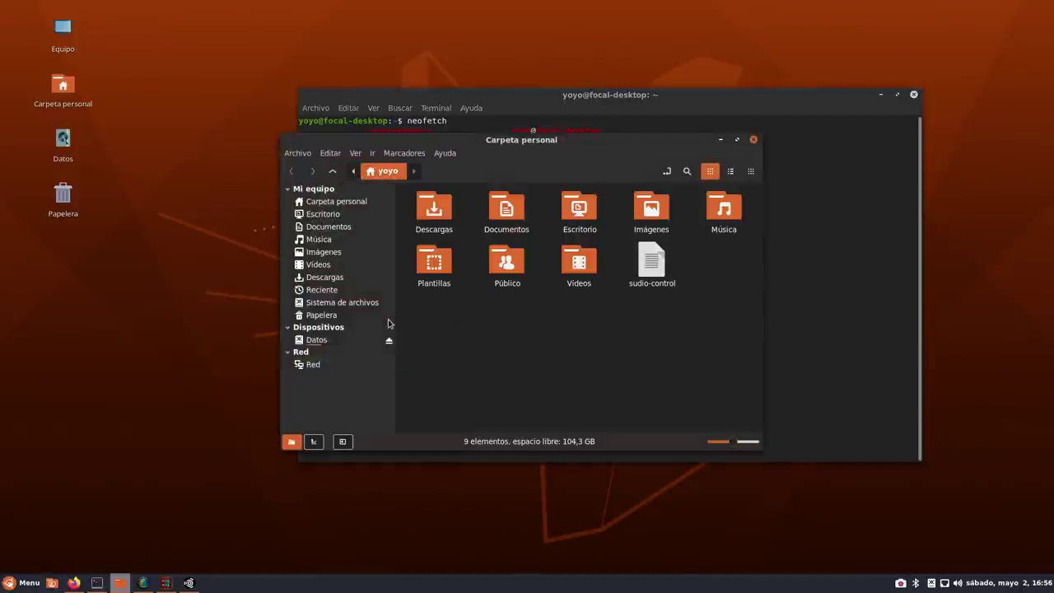
double_click(644, 210)
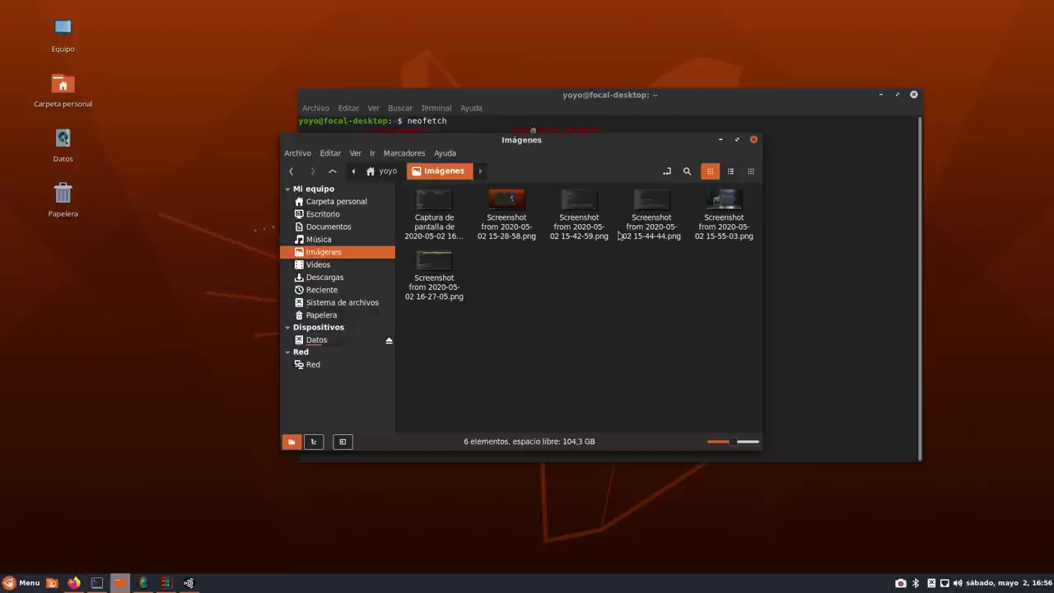
click(434, 212)
double_click(433, 212)
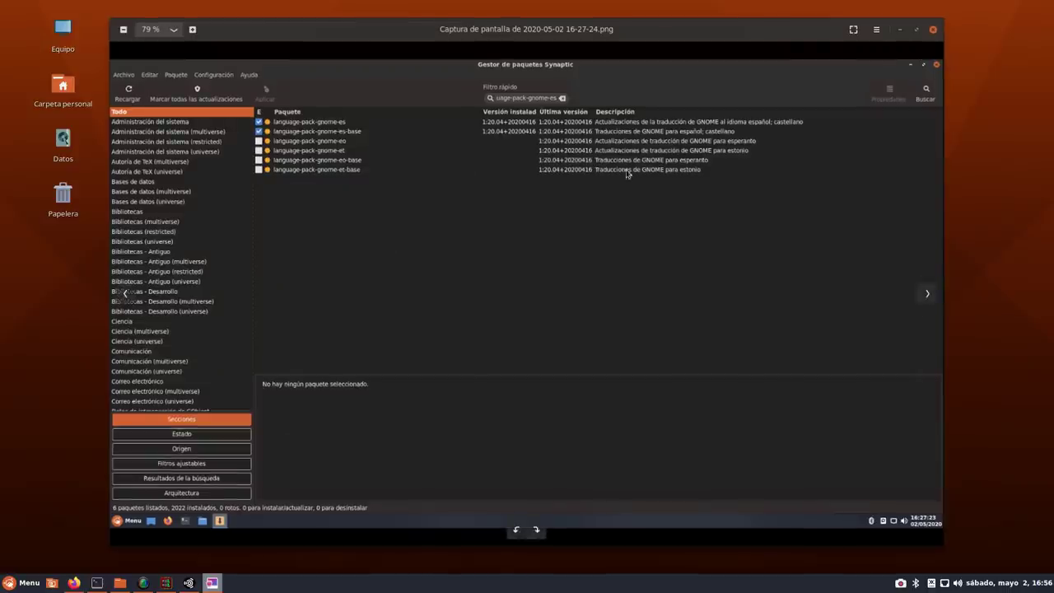
click(915, 29)
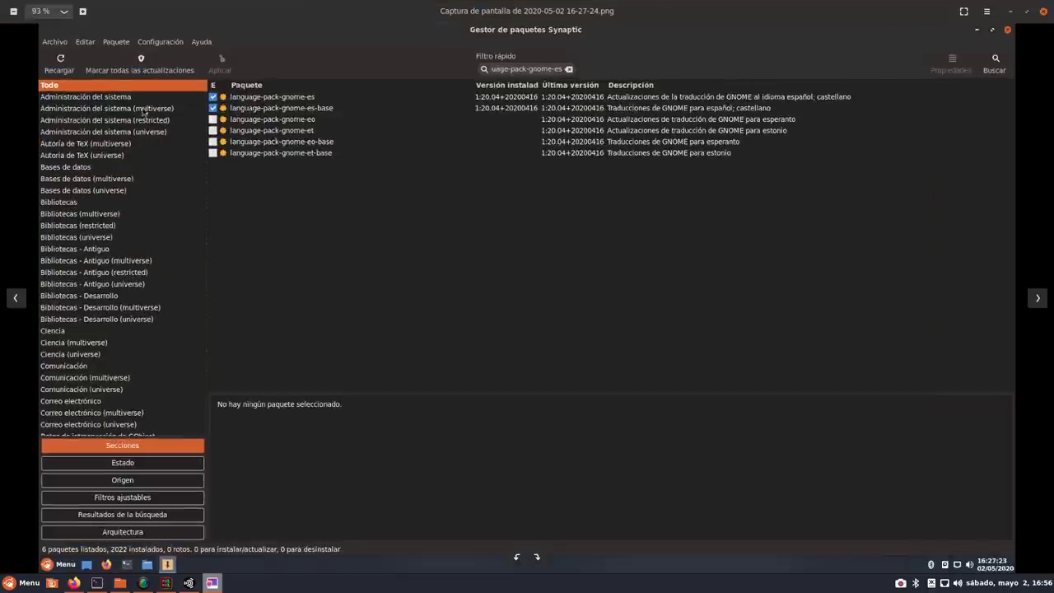
click(65, 12)
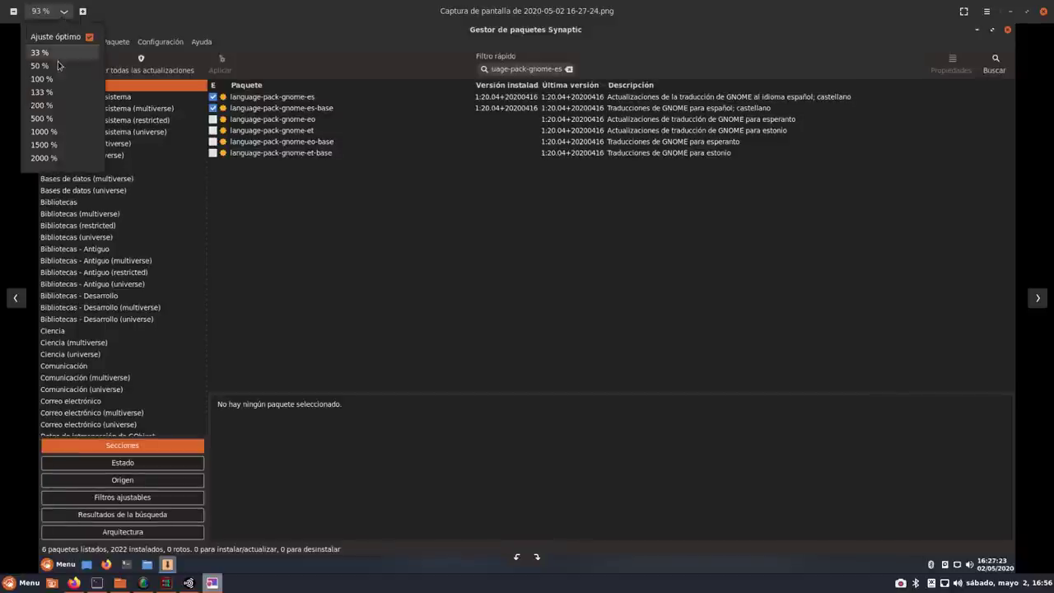
click(43, 105)
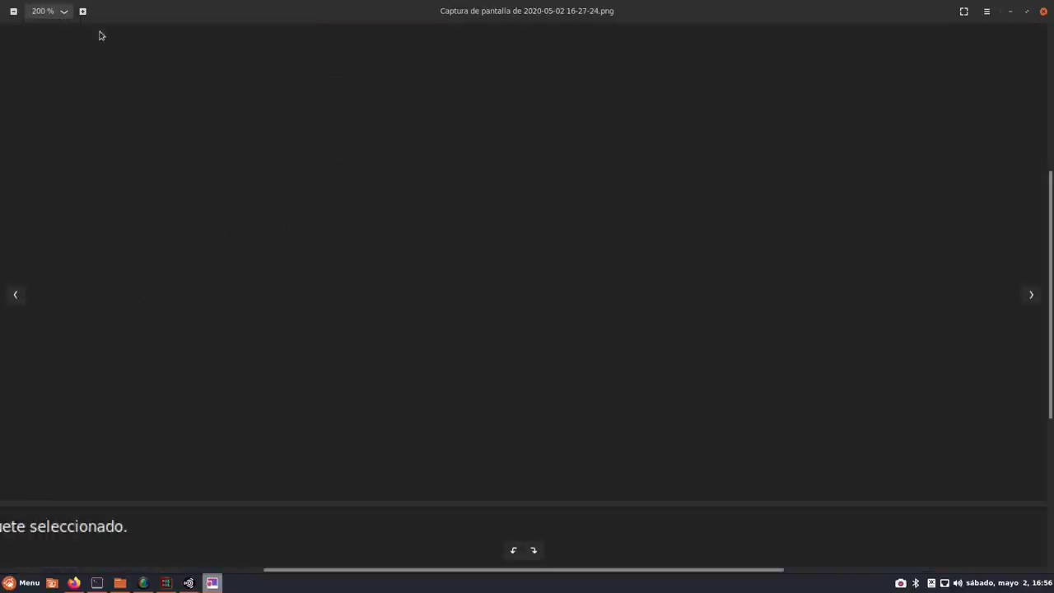
click(64, 12)
click(41, 79)
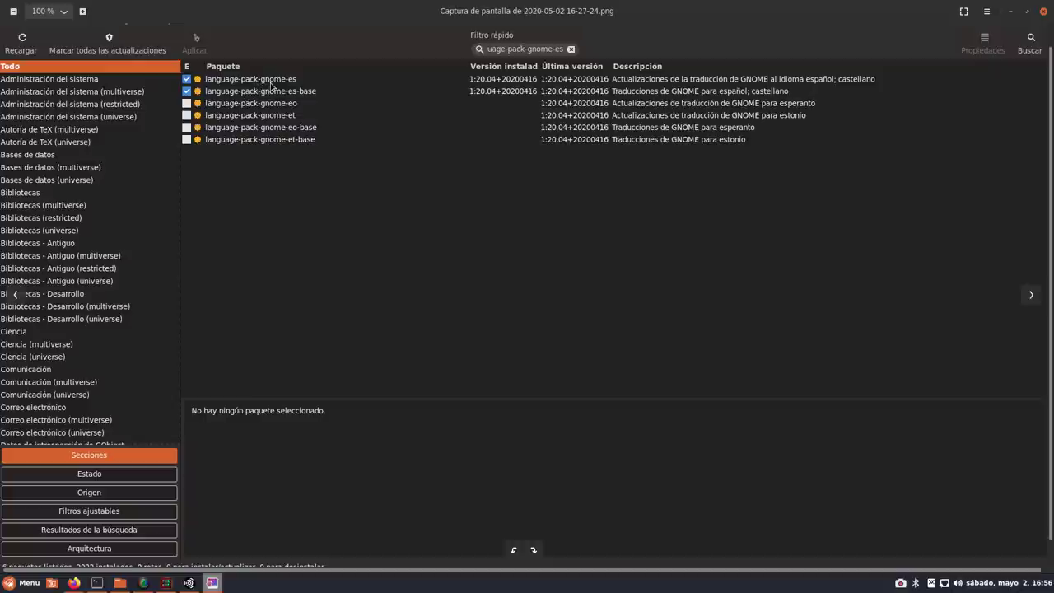
click(1043, 11)
click(540, 325)
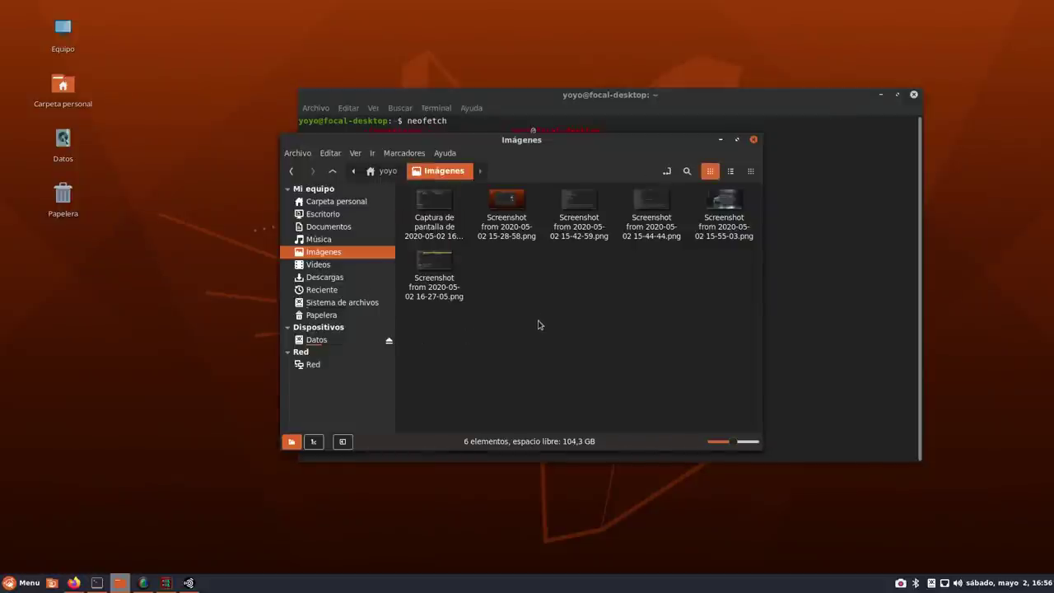
- View the screenshots from 15-28-58 and 16-27-05 in the Imágenes folder, and close the file manager and terminal
click(507, 198)
double_click(506, 199)
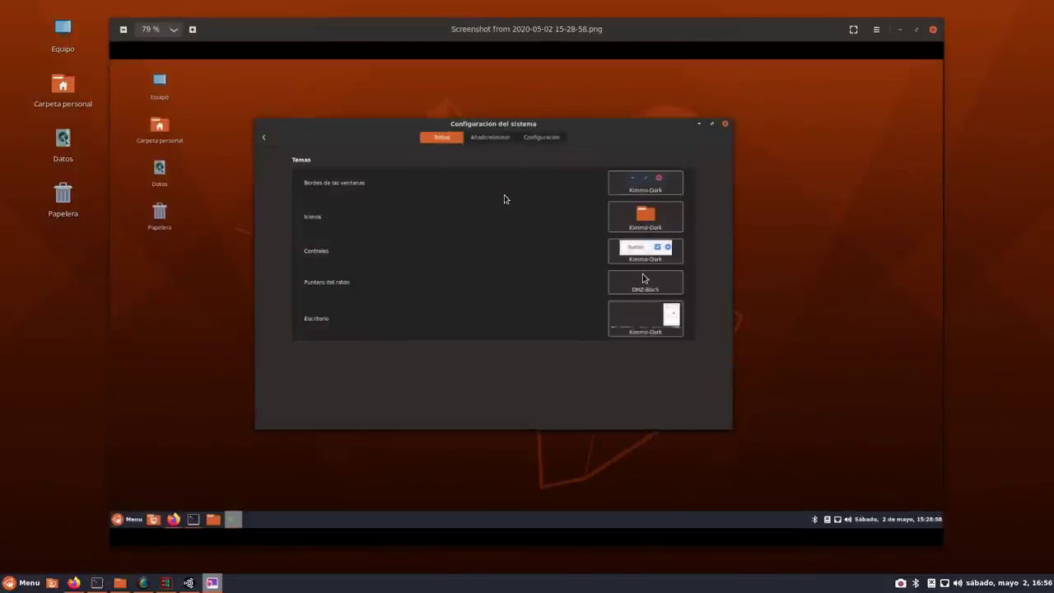
click(932, 31)
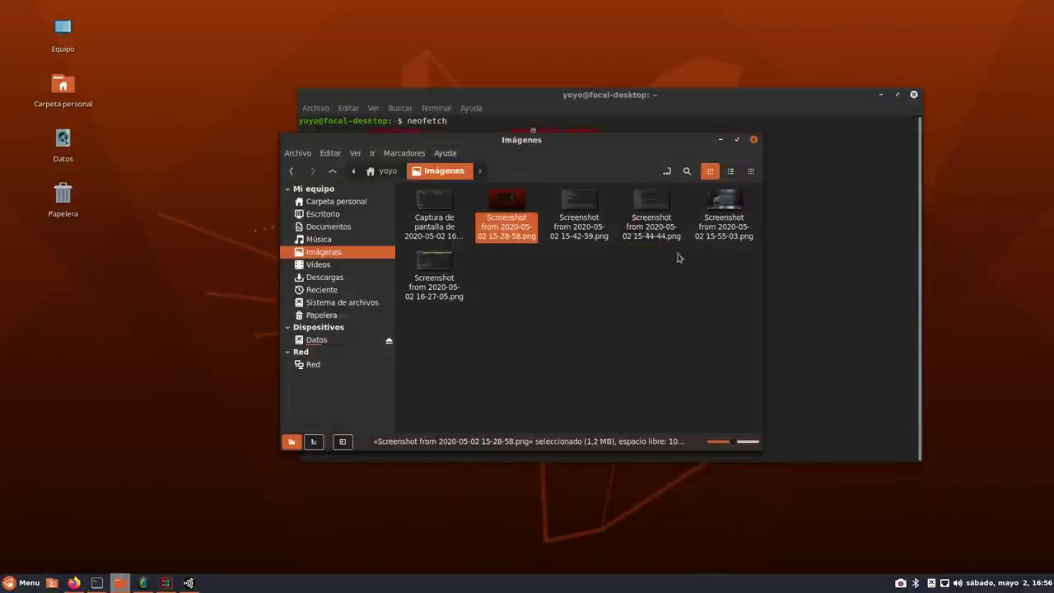
click(428, 260)
double_click(428, 260)
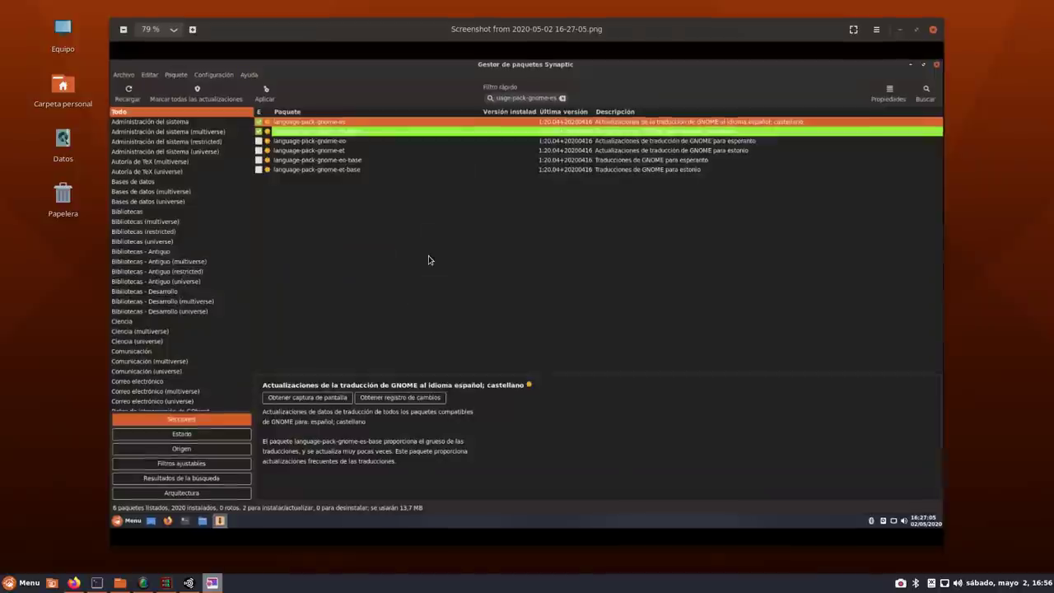
click(932, 30)
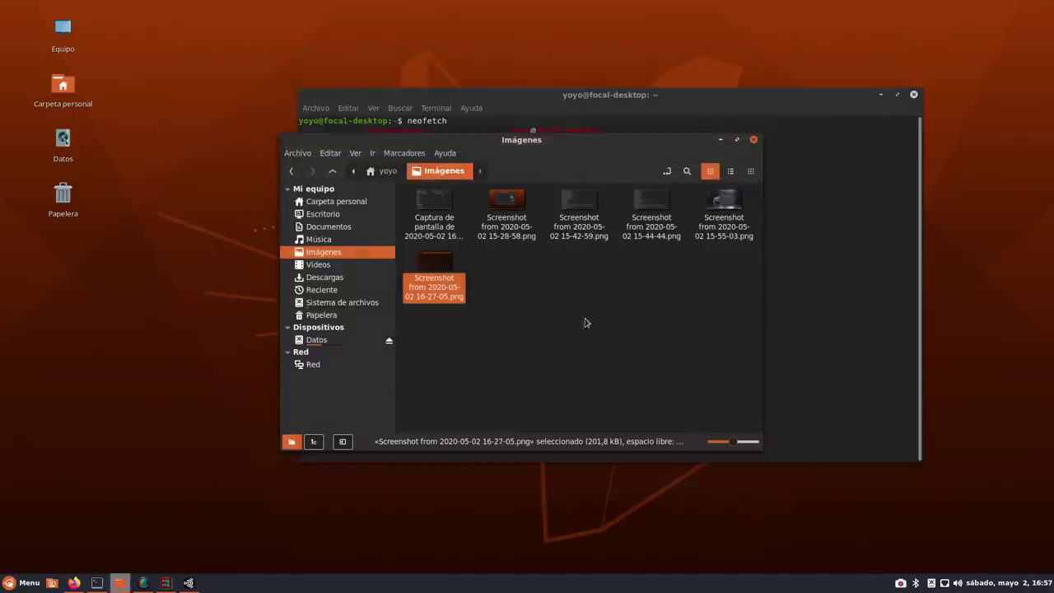
click(753, 140)
click(913, 94)
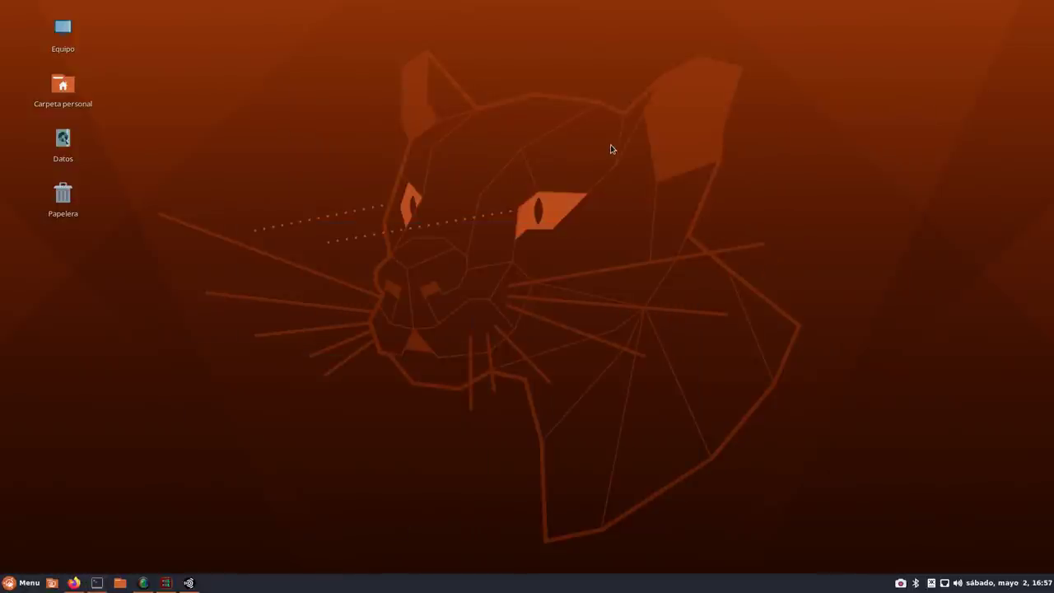
- Set the desktop panel's height to 40 in the panel settings and close them
right_click(394, 583)
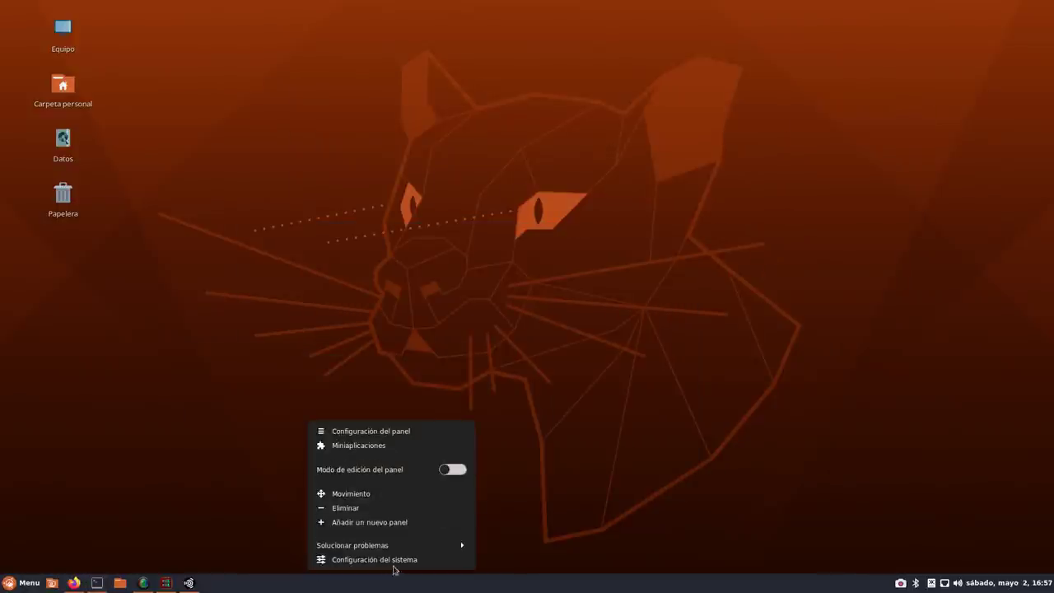
click(376, 430)
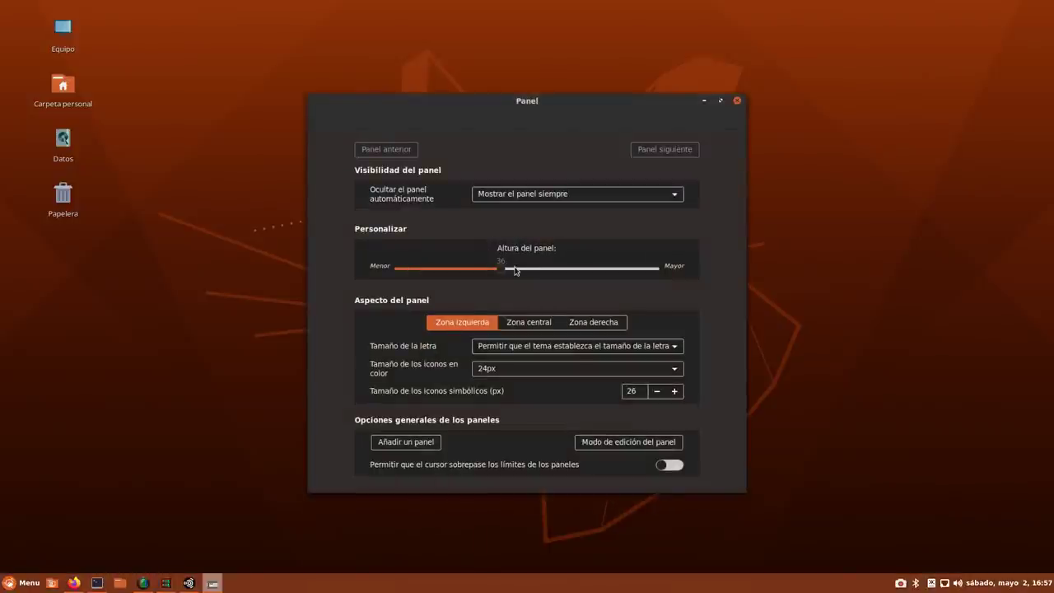
click(512, 270)
drag(513, 272, 527, 269)
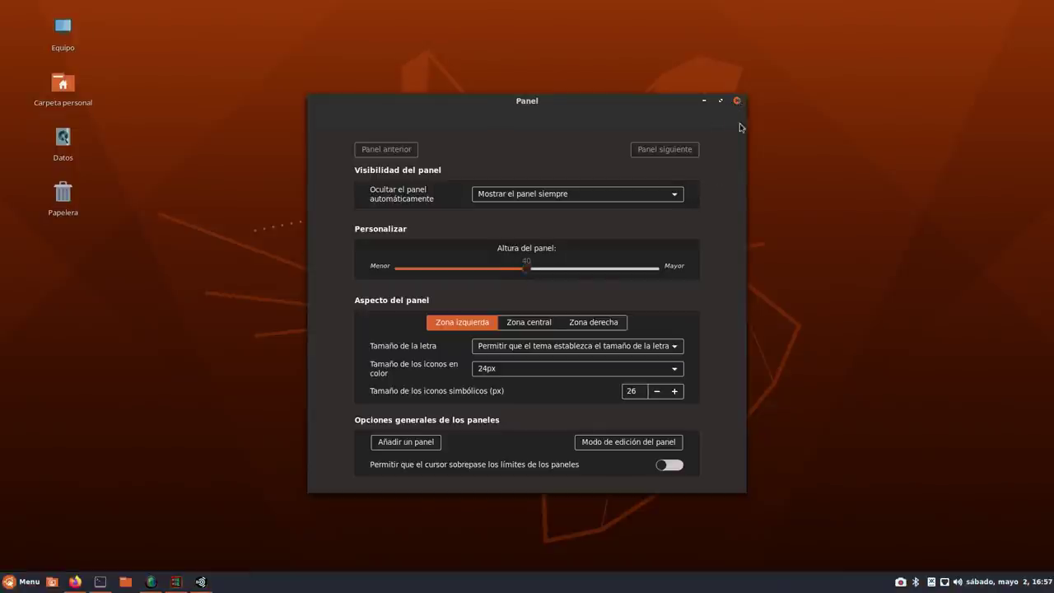
click(738, 101)
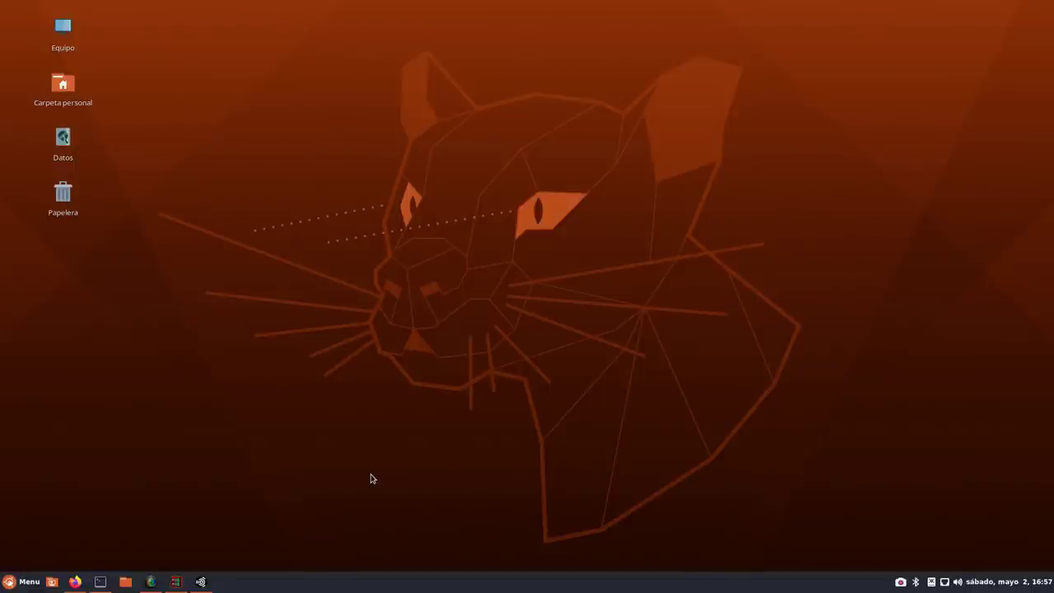
- Open Configuración del sistema, enlarge its window to show more categories, and reposition it on the desktop
click(23, 582)
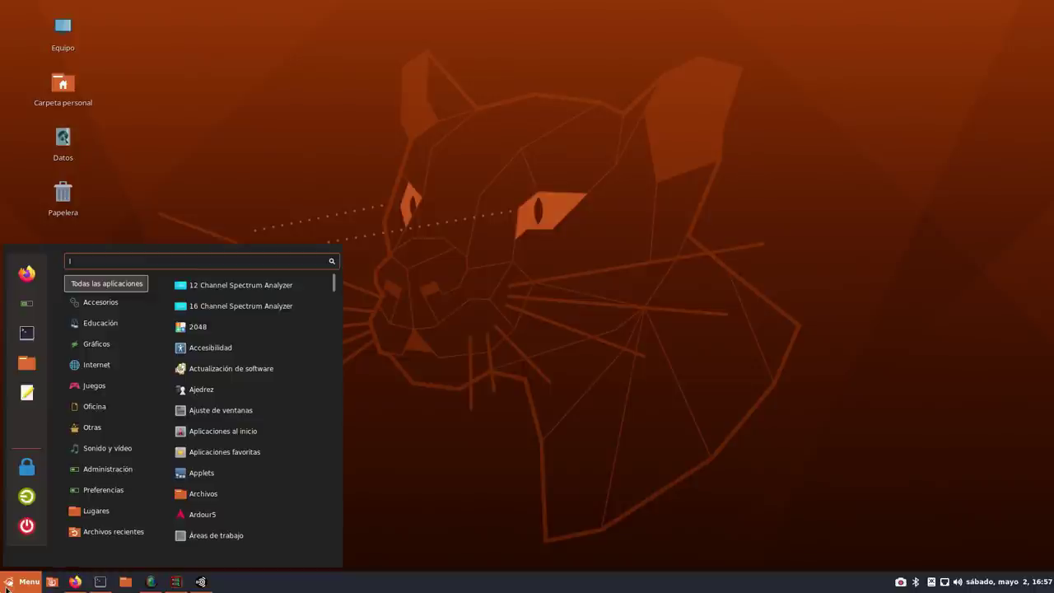
click(26, 305)
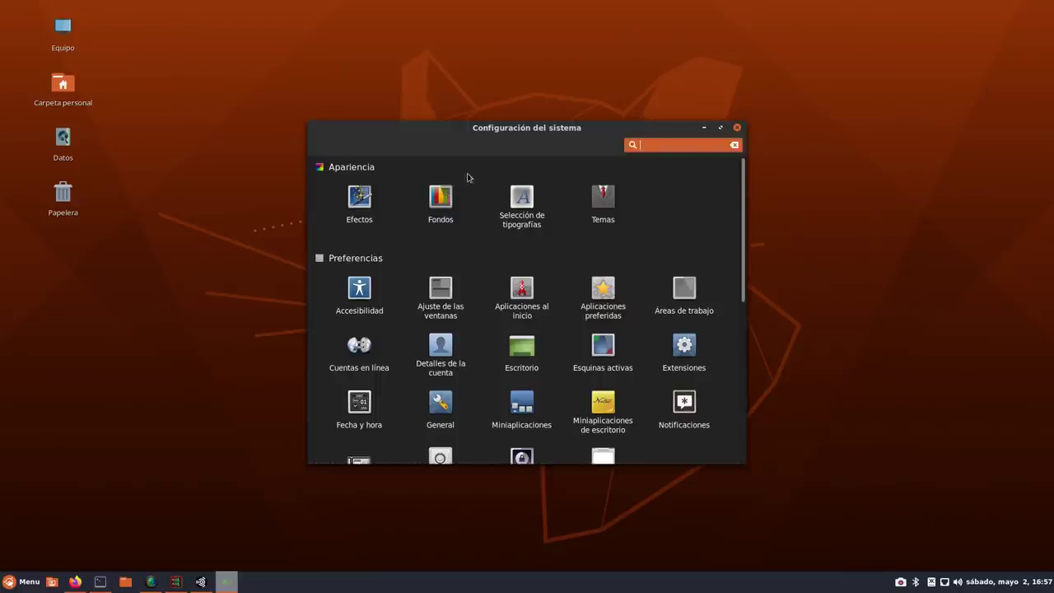
drag(496, 134, 417, 82)
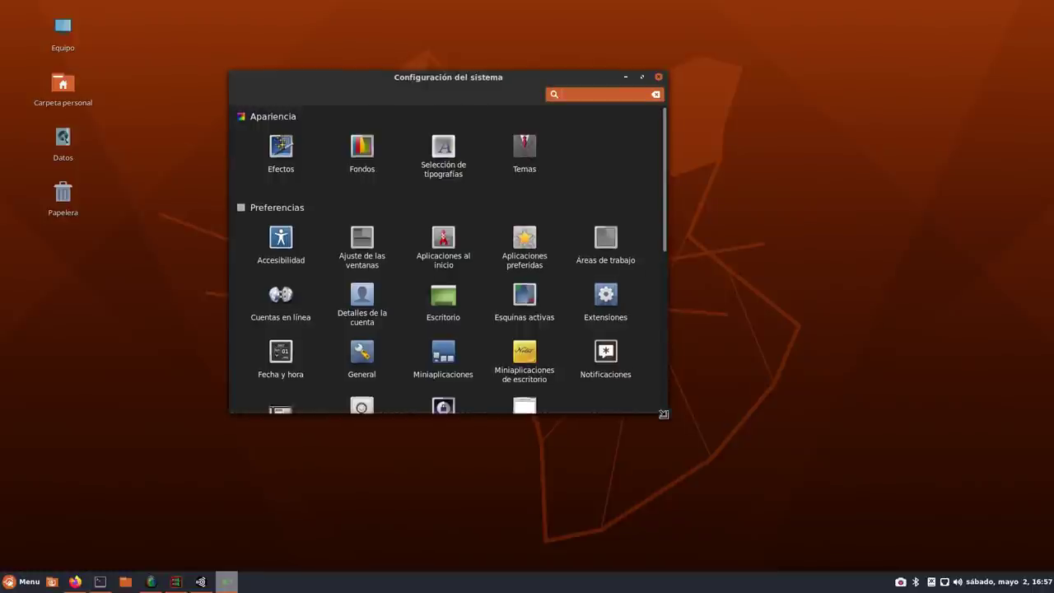
drag(661, 410, 949, 548)
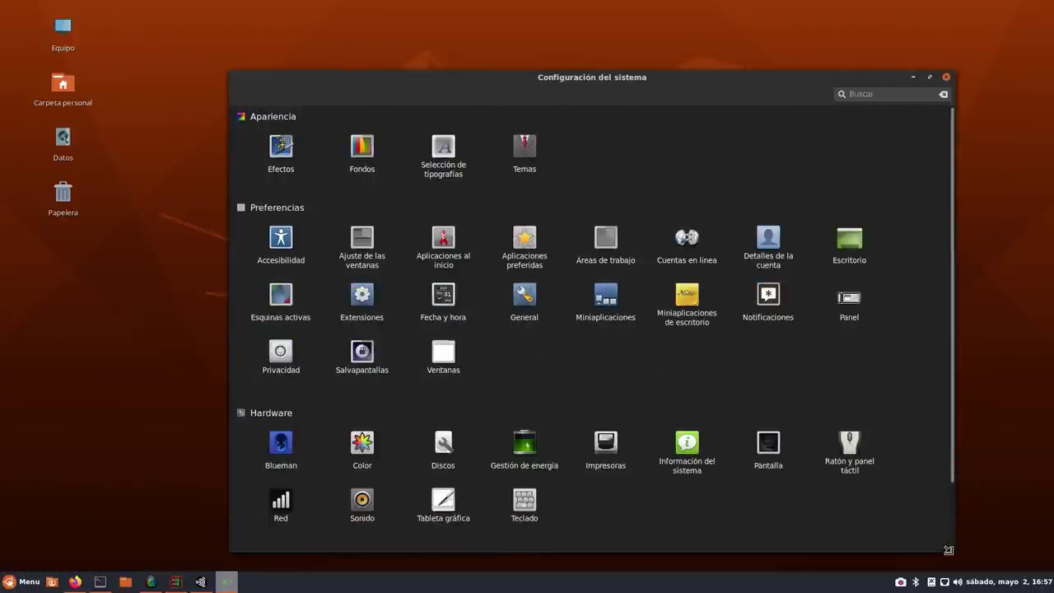
drag(550, 80, 495, 53)
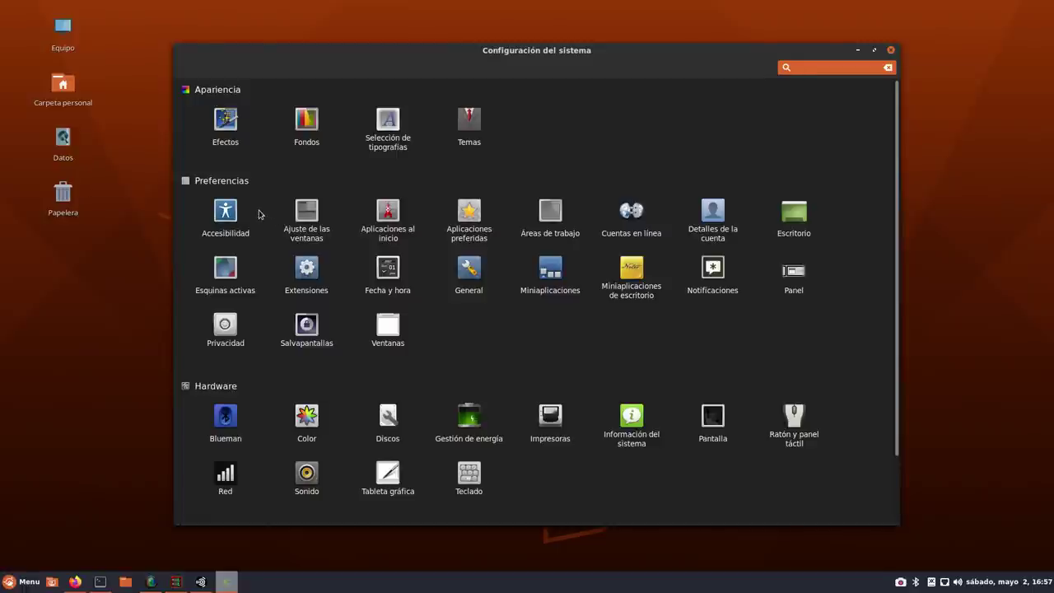
- Look through the settings categories, check the Información del sistema page, and return to the settings overview
scroll(279, 384, down, 3)
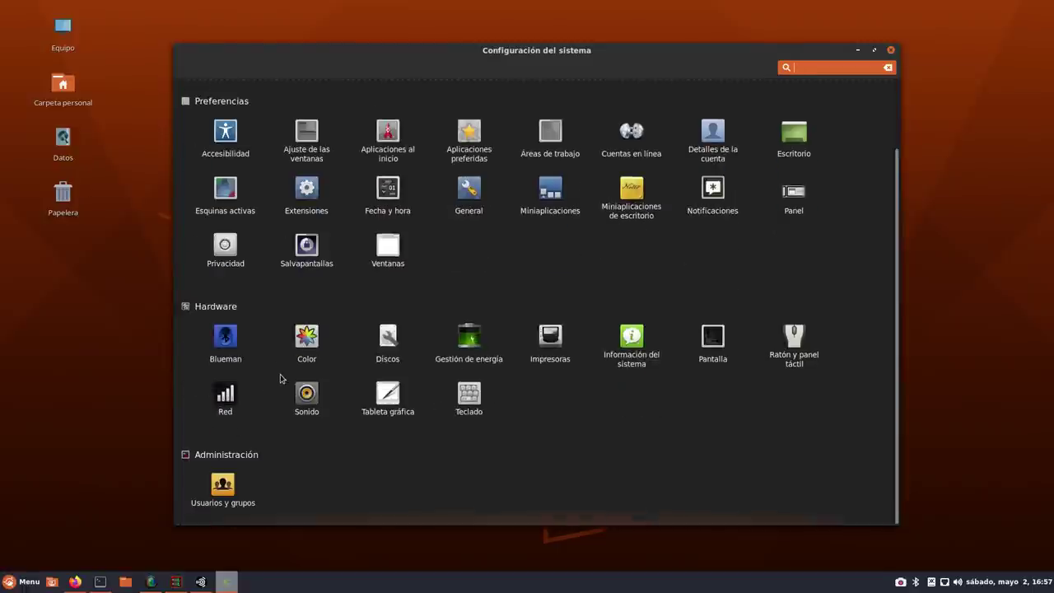
scroll(299, 422, up, 3)
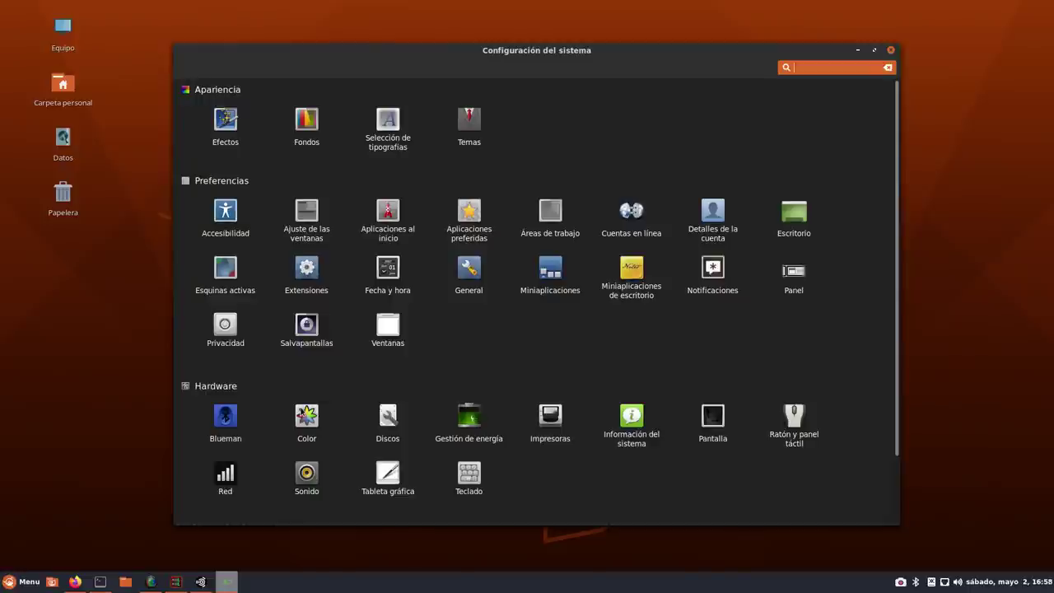
click(632, 424)
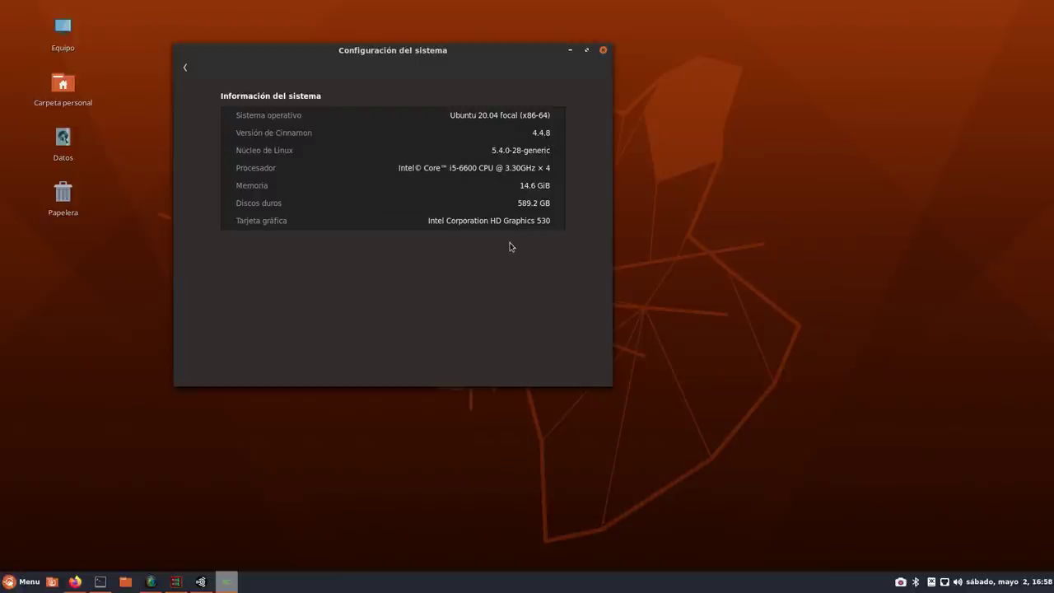
click(185, 67)
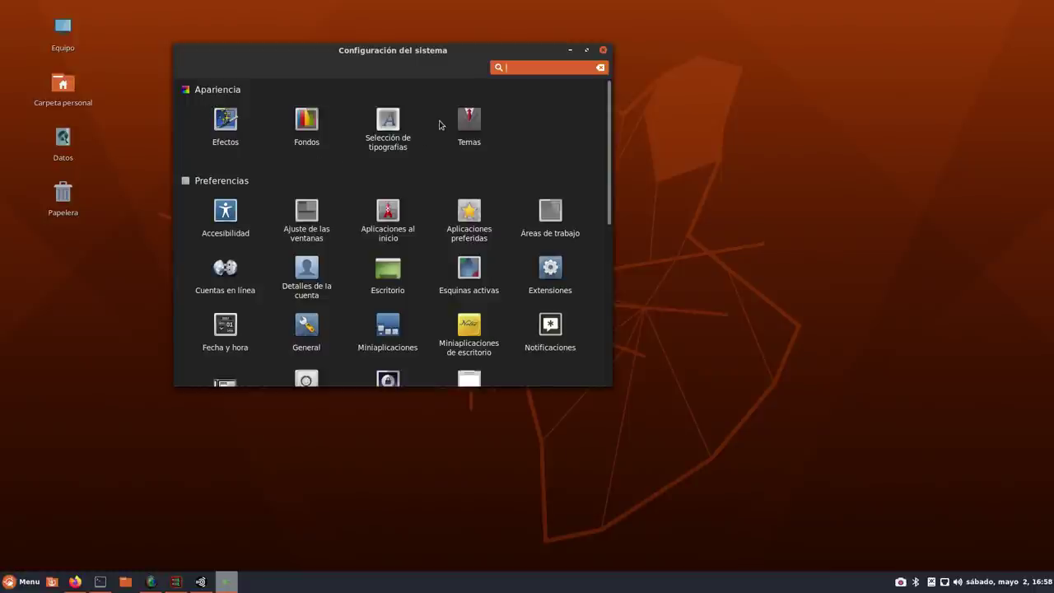
- Open the Temas settings, compare them with the look of the Carpeta personal window, and reposition the settings window
drag(378, 61, 491, 90)
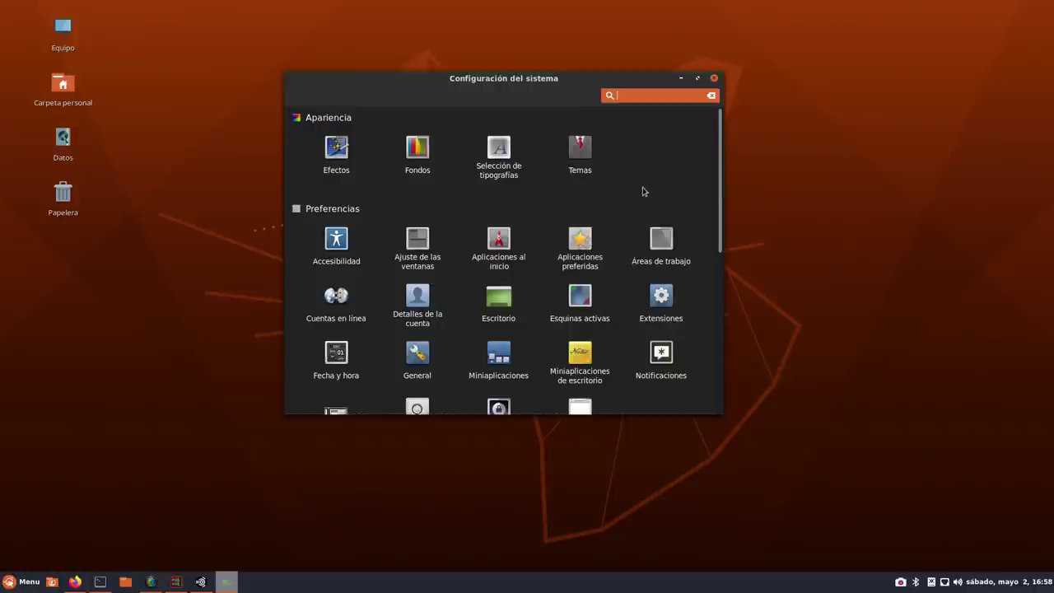
click(586, 156)
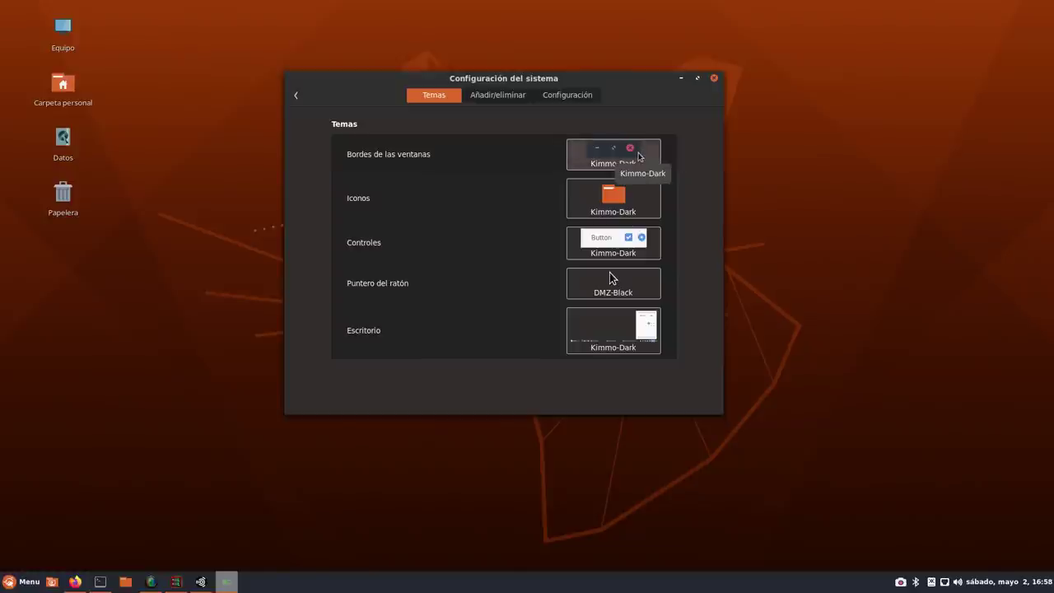
click(82, 103)
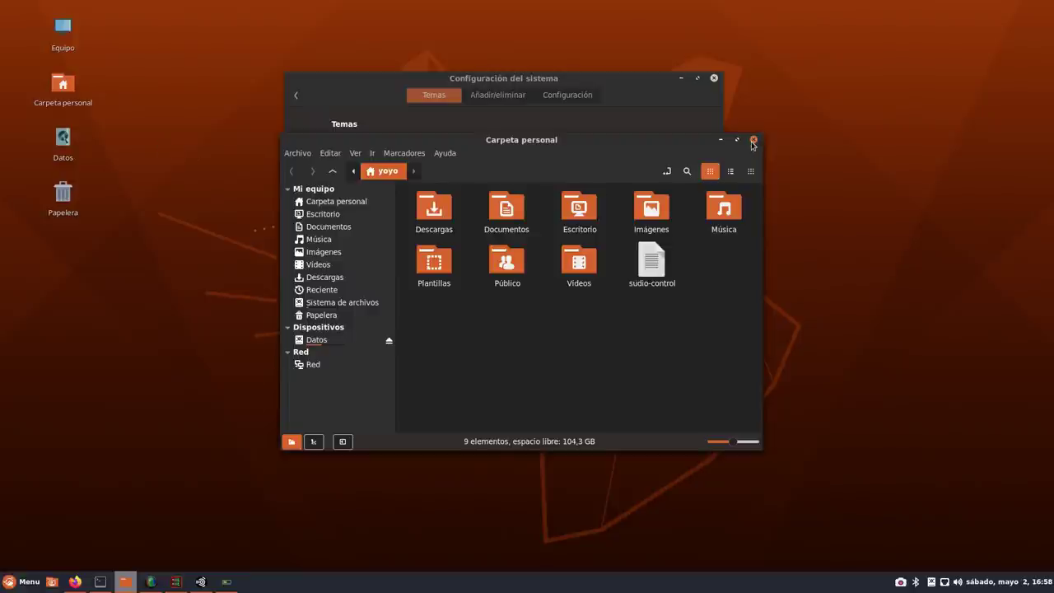
click(752, 140)
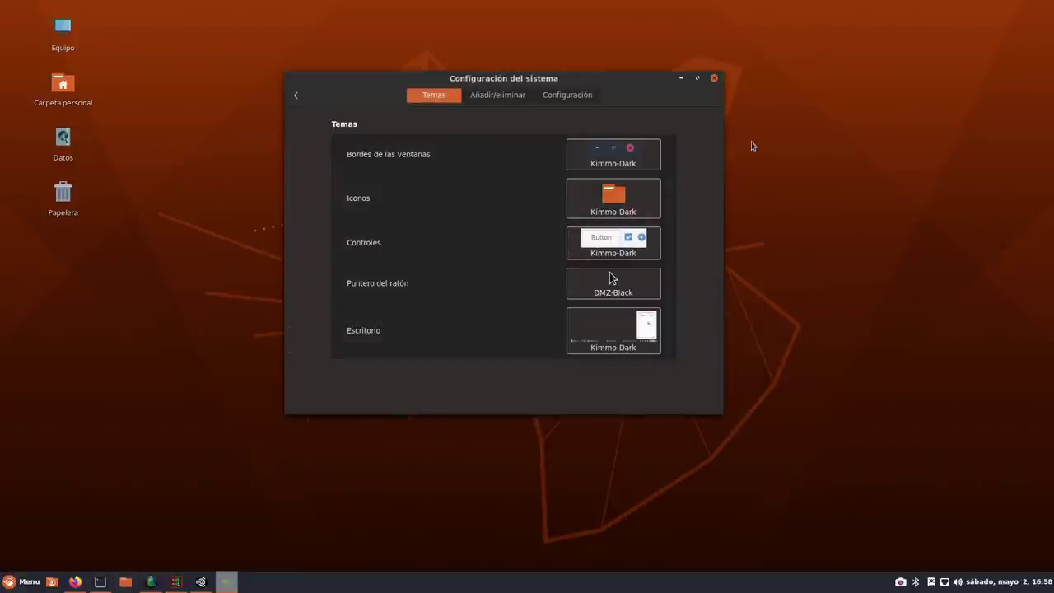
drag(626, 83, 646, 89)
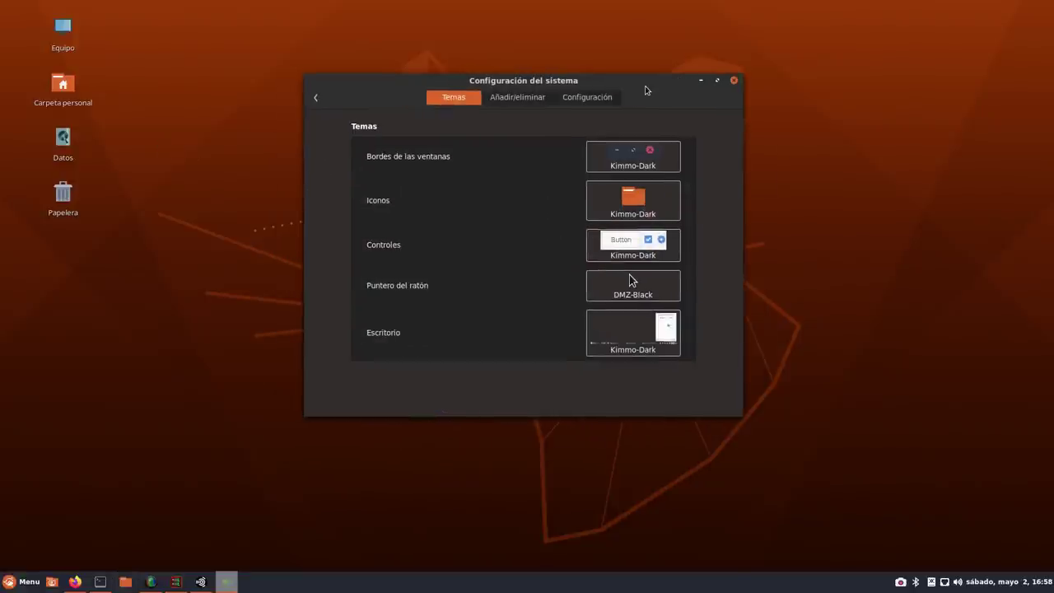
- Look through the available themes for window borders, icons, controls, mouse pointer and desktop without changing any of them
click(626, 158)
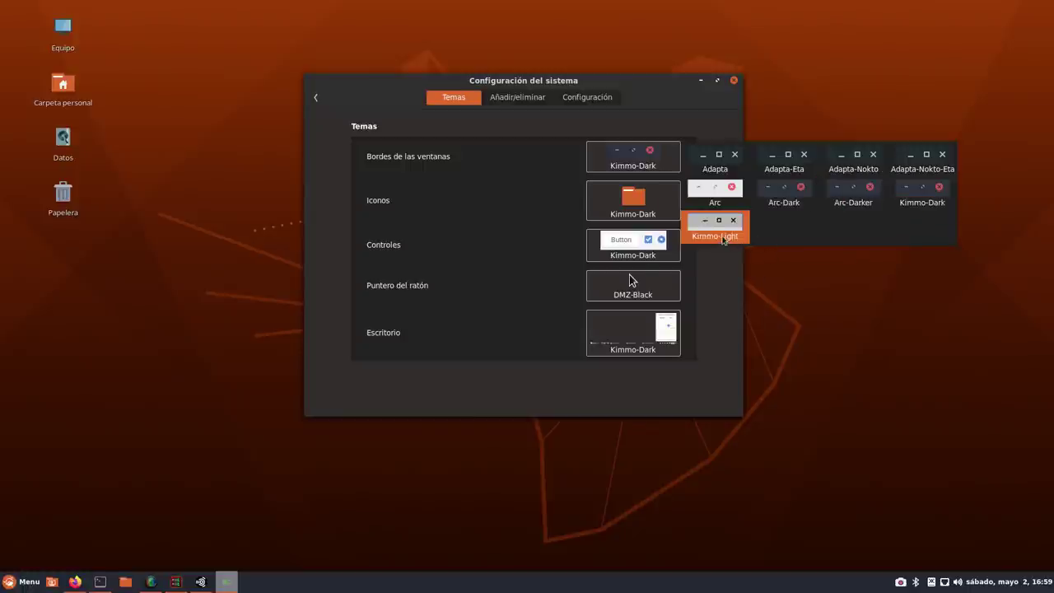
click(706, 384)
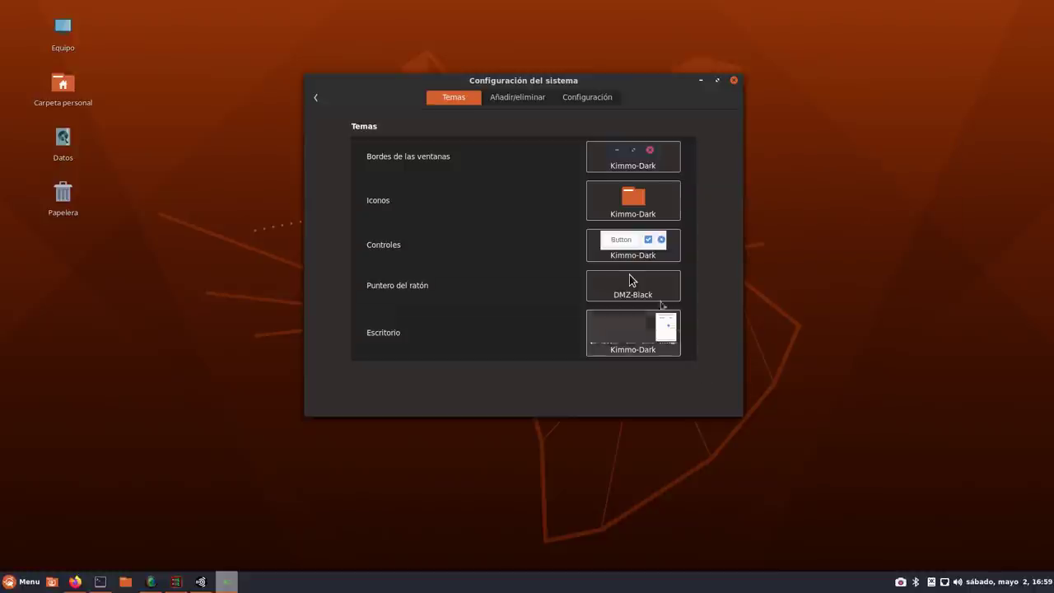
click(637, 196)
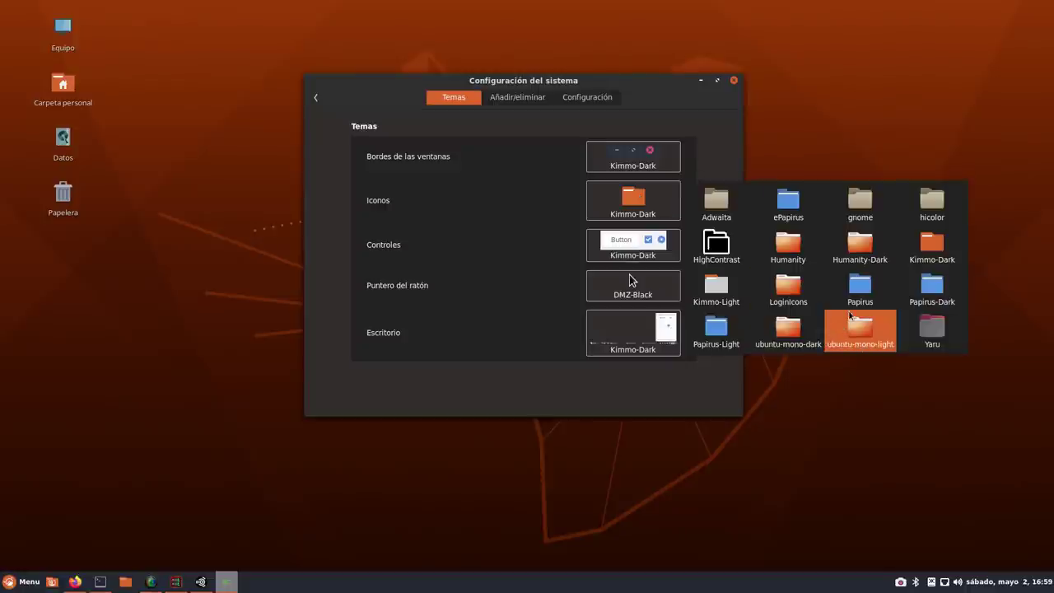
click(608, 412)
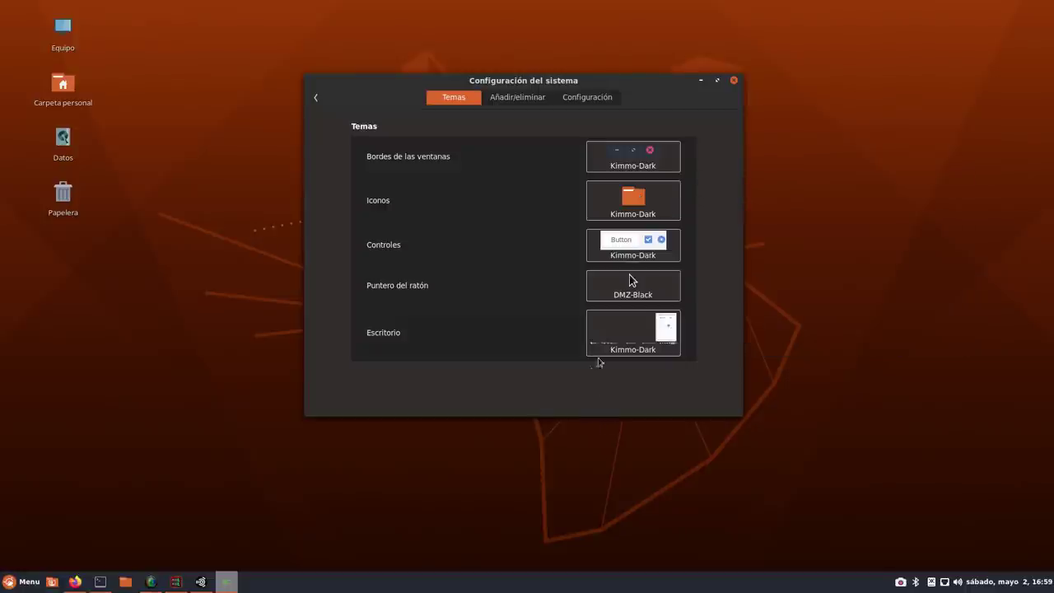
click(627, 257)
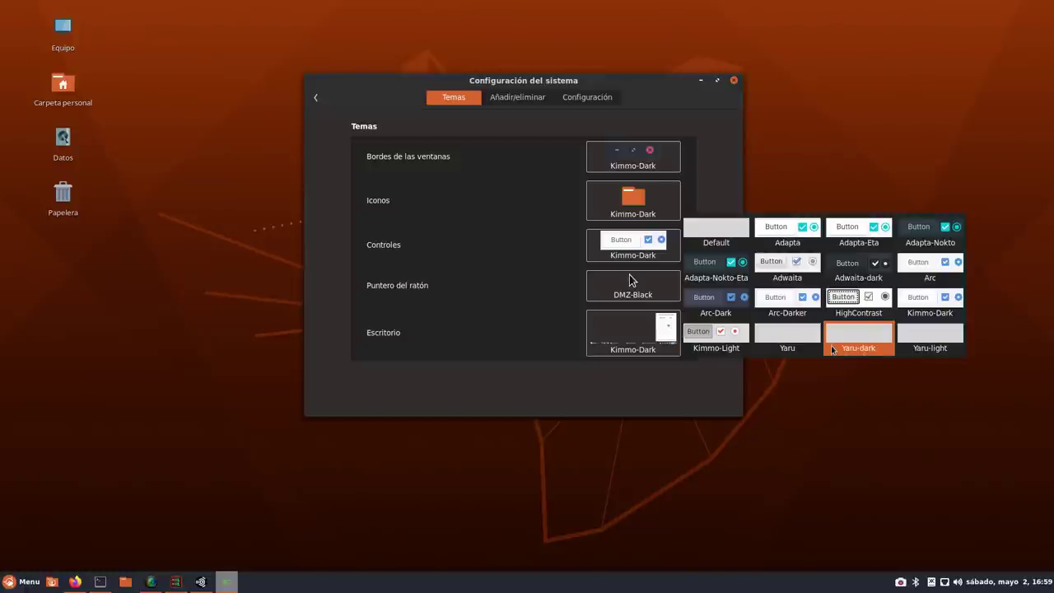
click(530, 394)
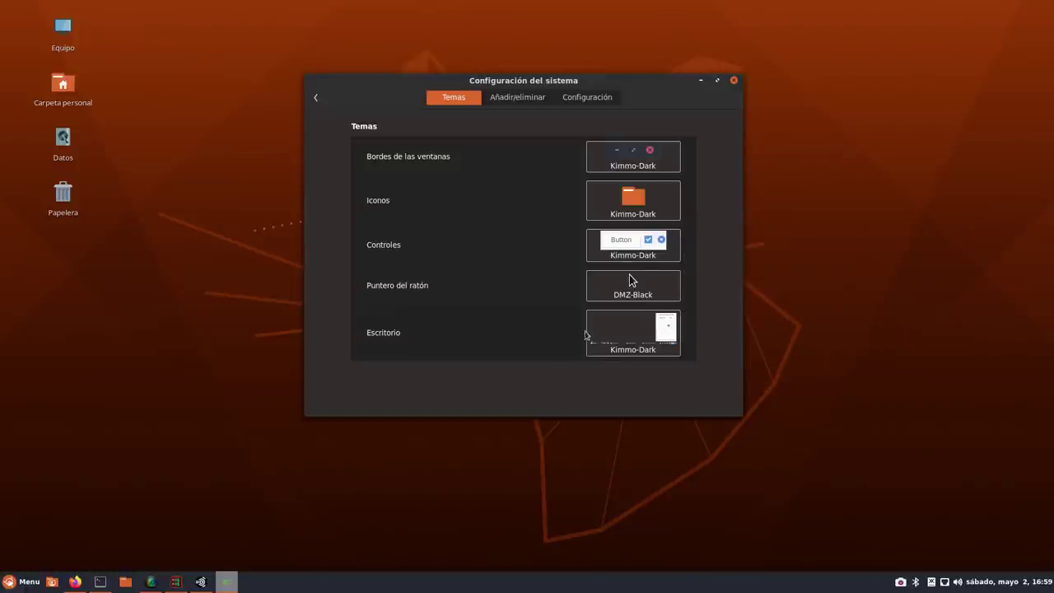
click(629, 282)
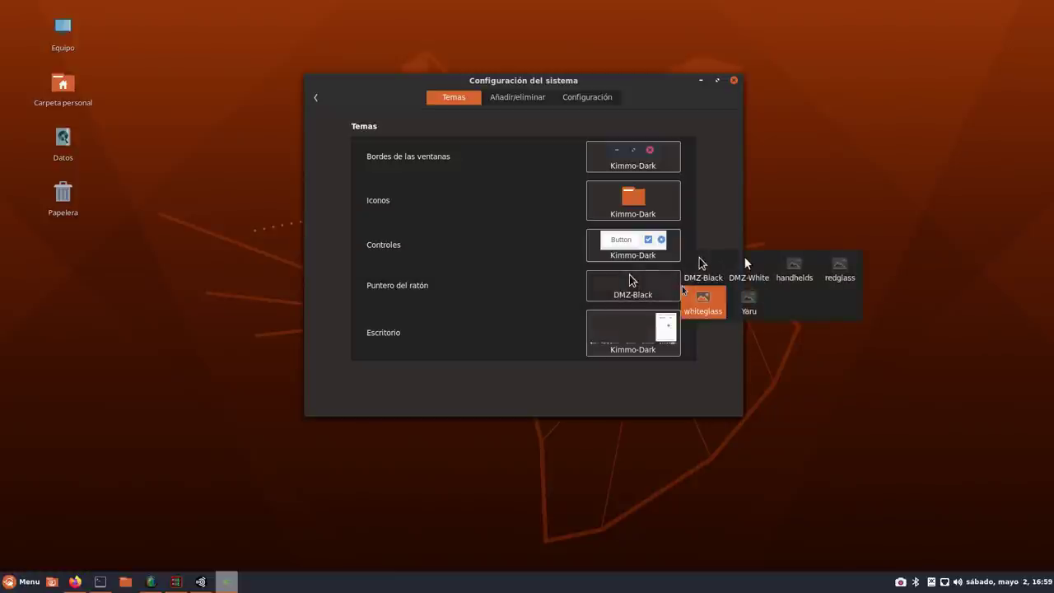
click(589, 389)
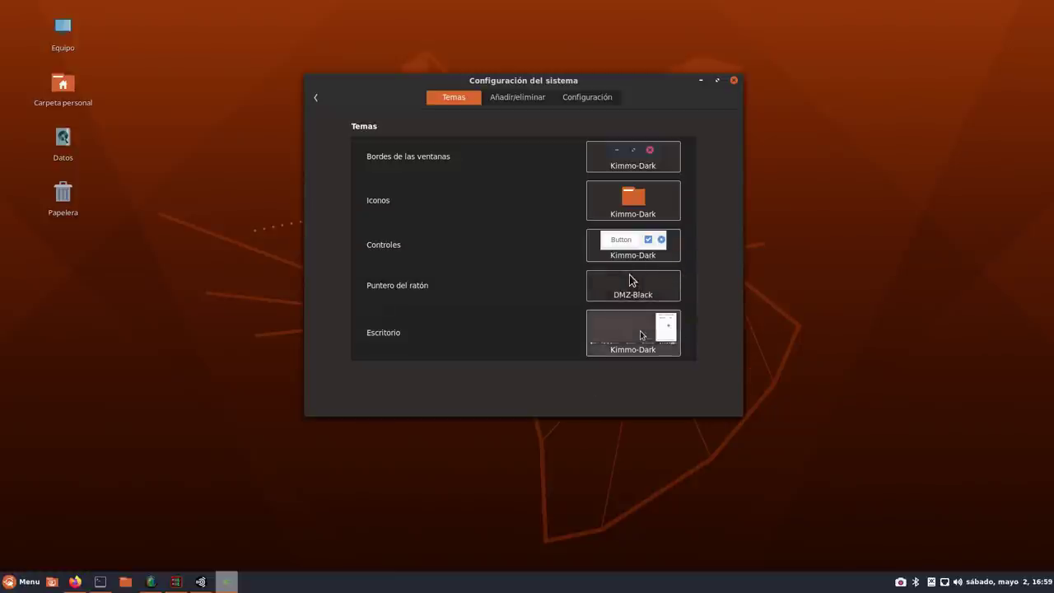
click(624, 334)
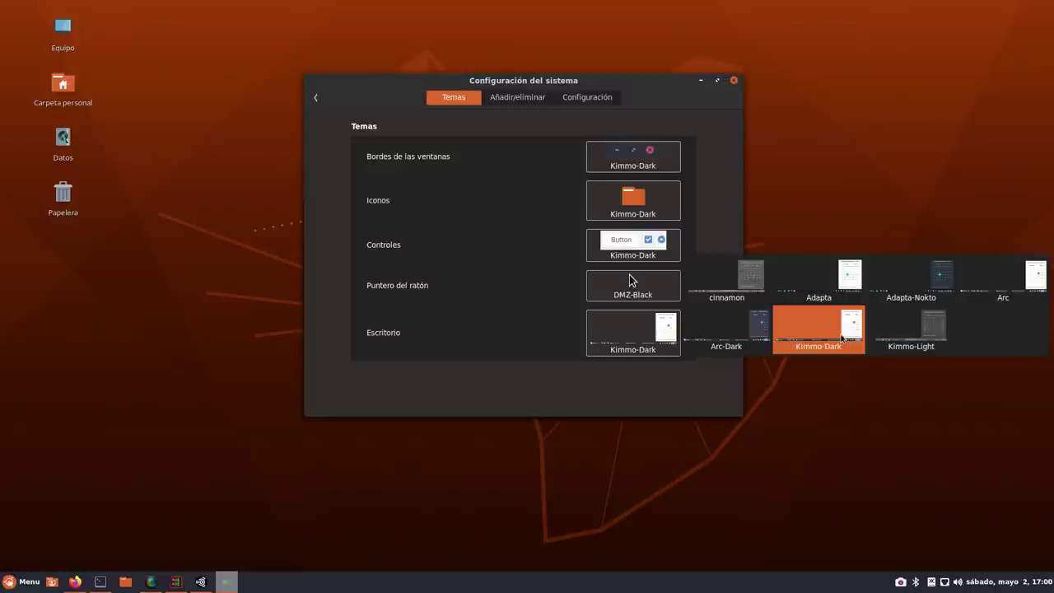
click(641, 516)
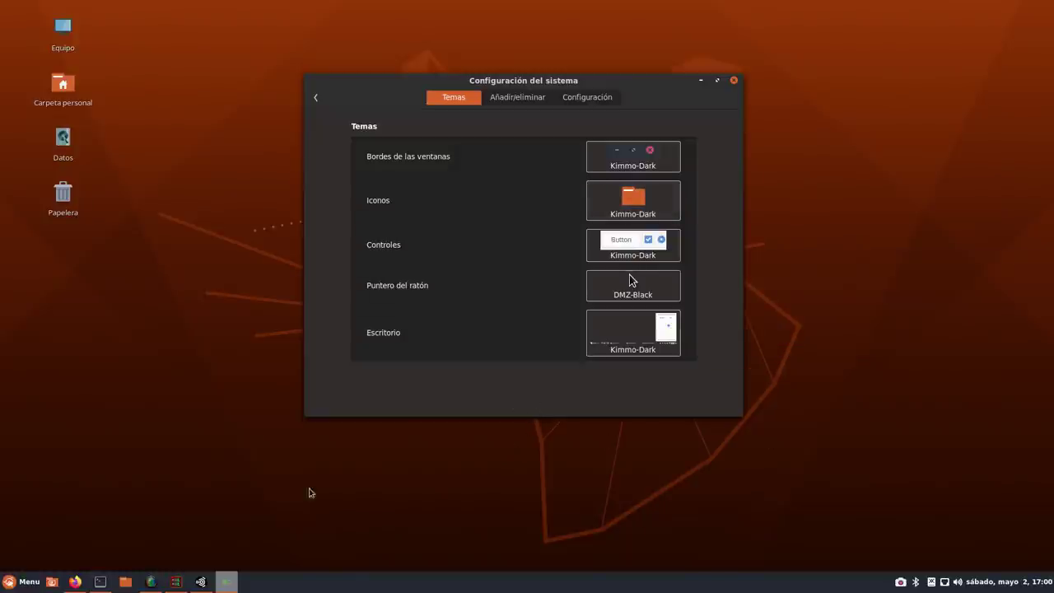
- Check the look of the application menu, dismiss it, and close the system settings
click(22, 582)
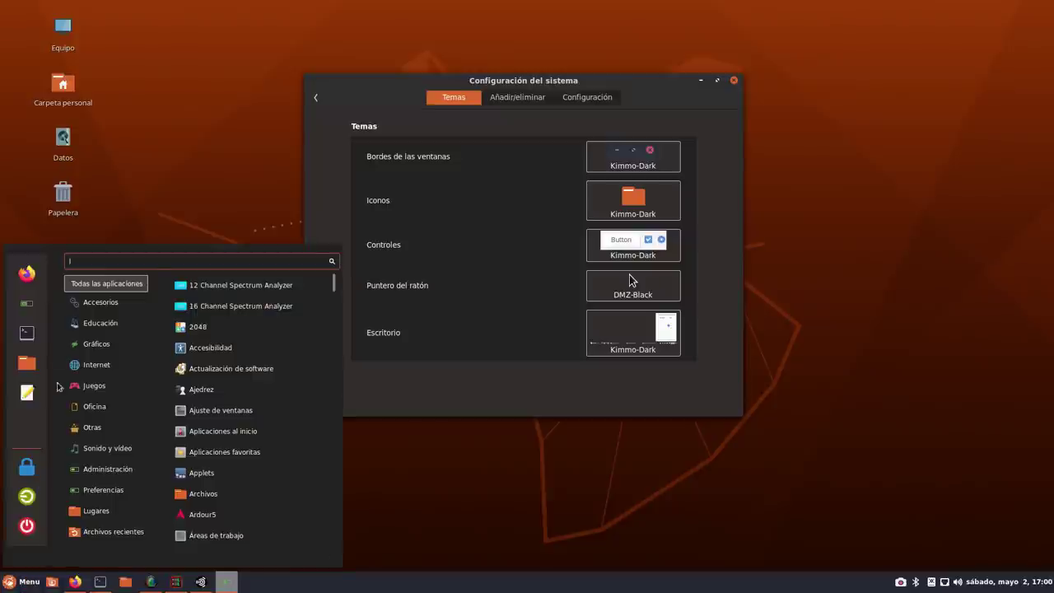
click(567, 507)
click(733, 80)
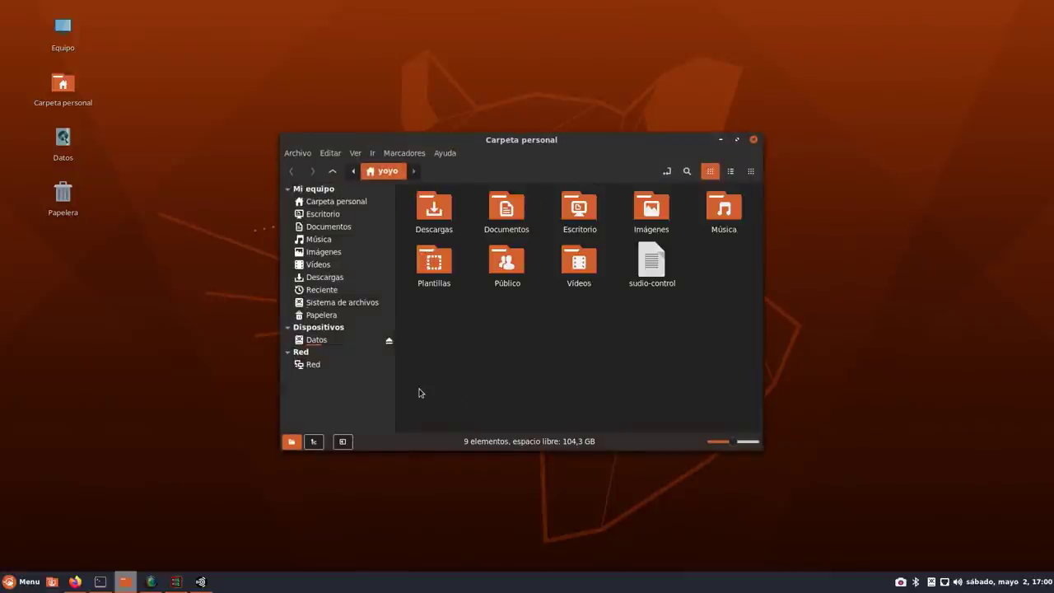
- Show the Carpeta personal window at different places on the desktop and close it
drag(499, 148, 630, 136)
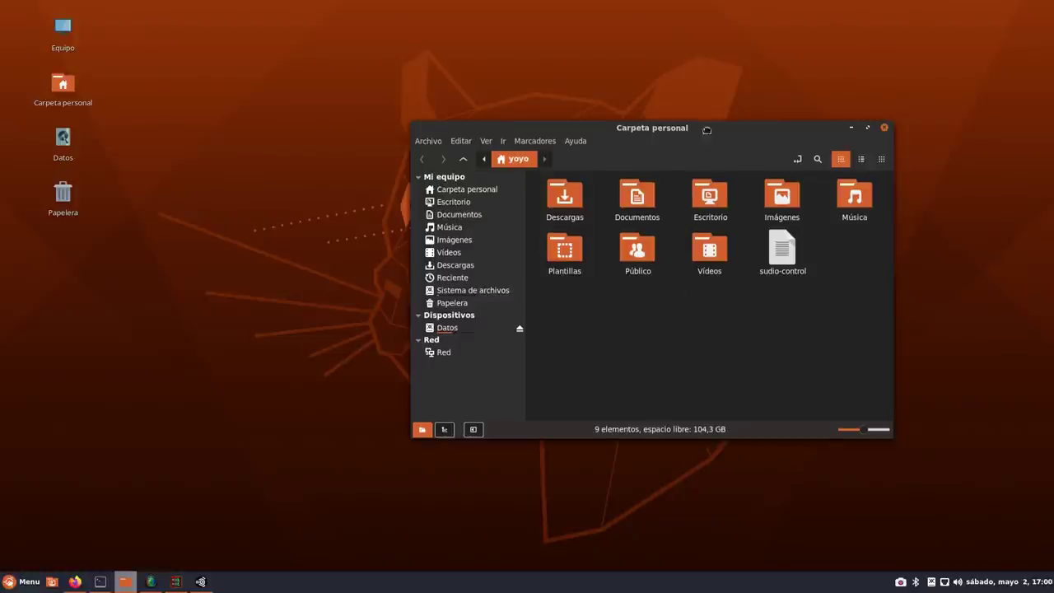
drag(710, 133, 584, 103)
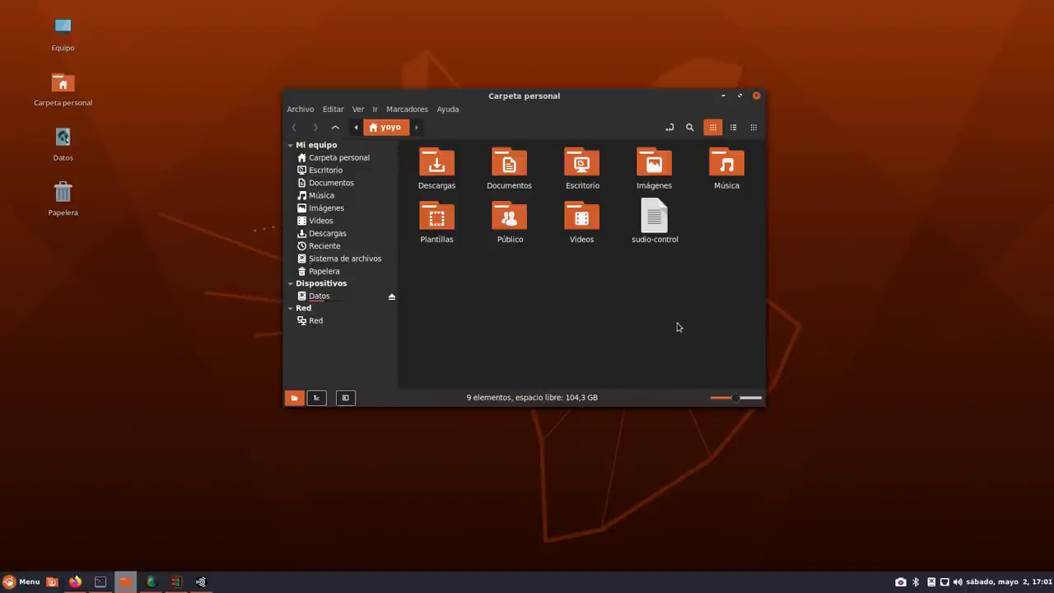
click(756, 96)
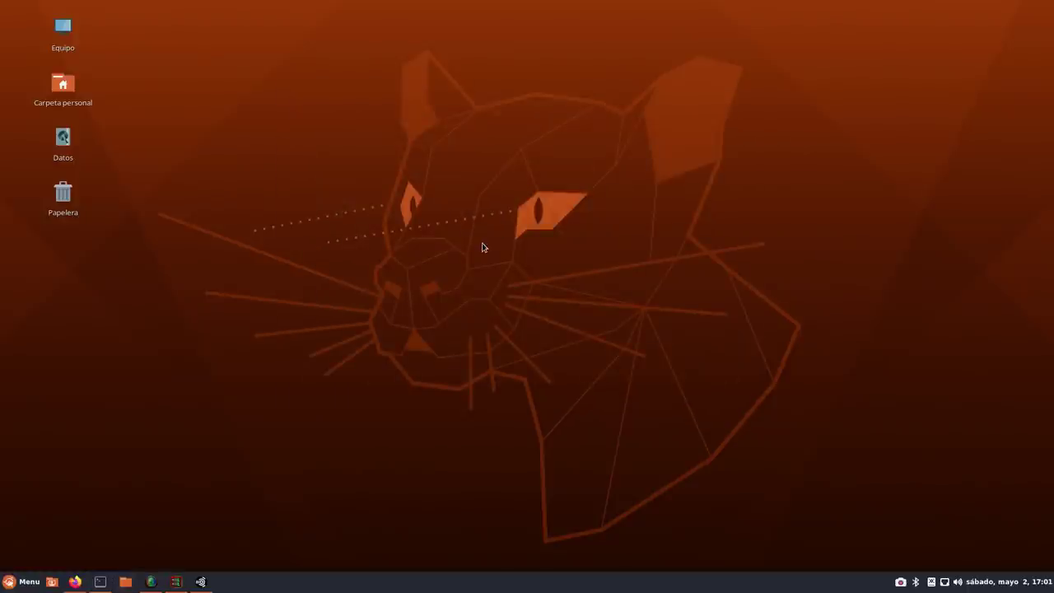
- Review the Accesorios, Educación and Gráficos applications, and briefly open gThumb before closing it
click(28, 587)
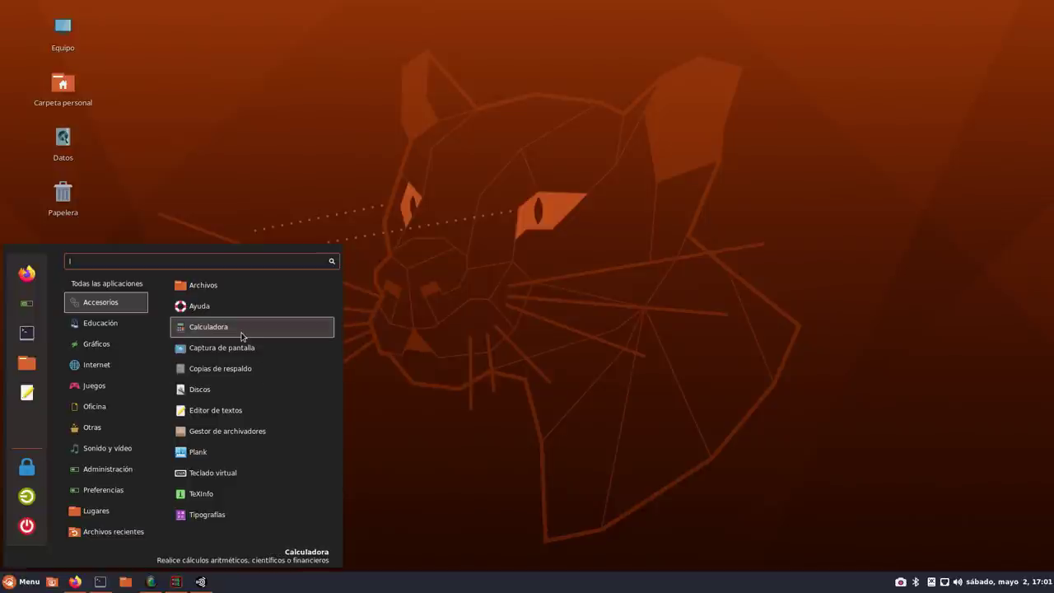
mouse_move(128, 323)
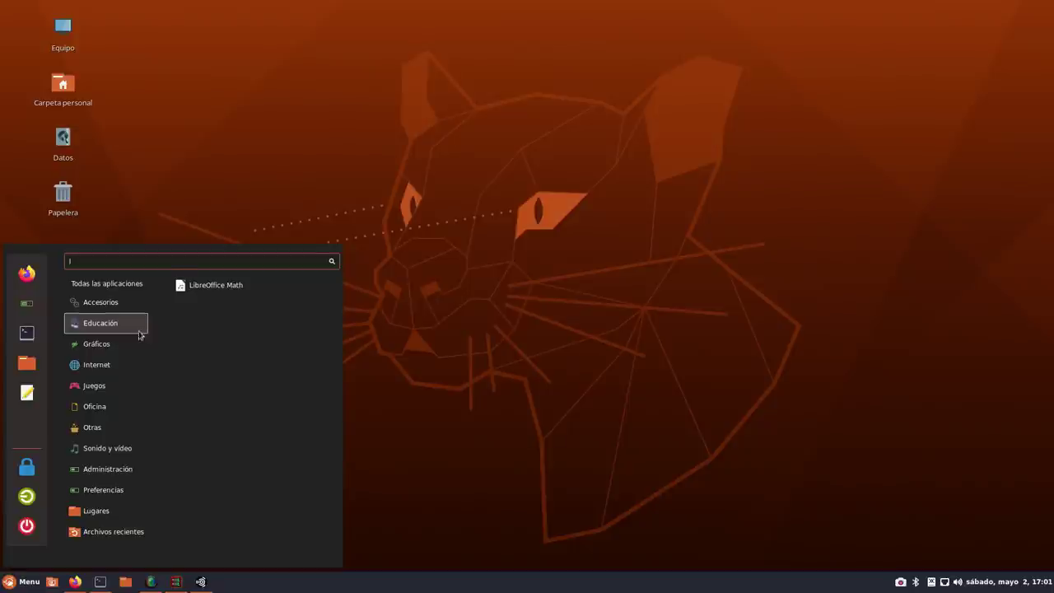
mouse_move(127, 345)
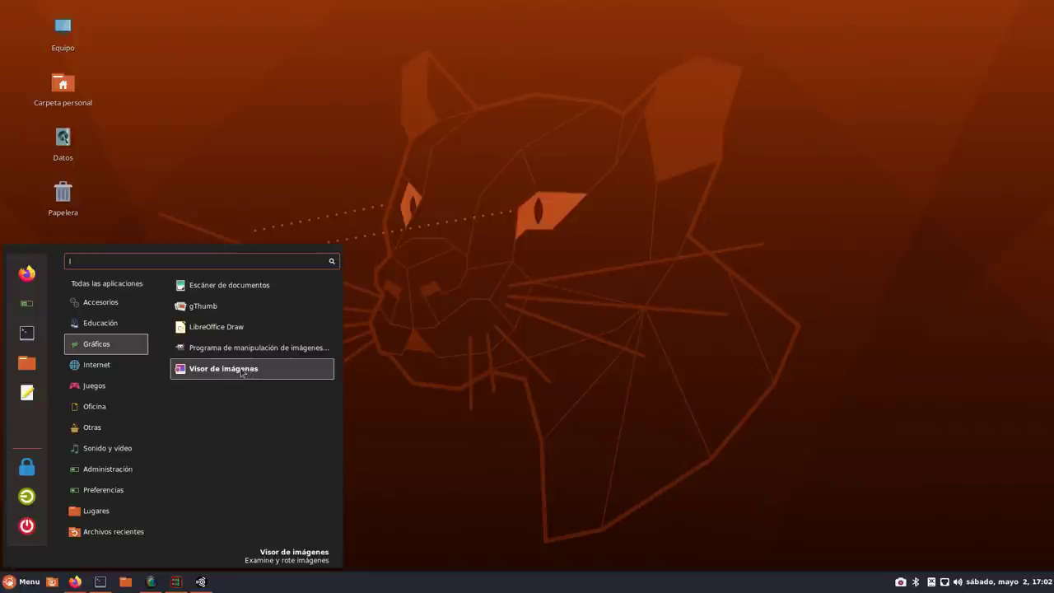
click(232, 311)
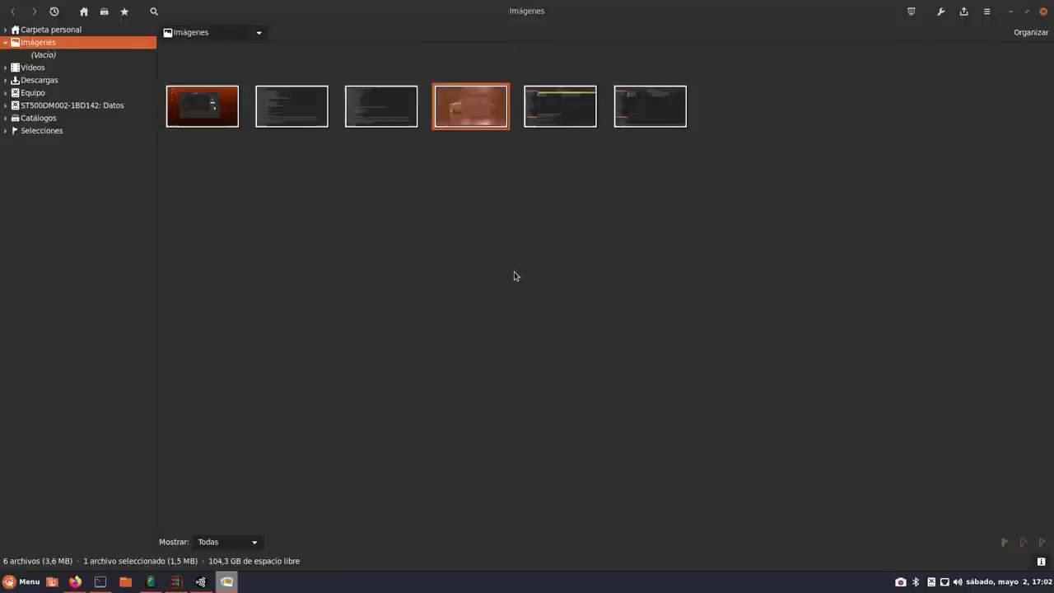
click(1042, 11)
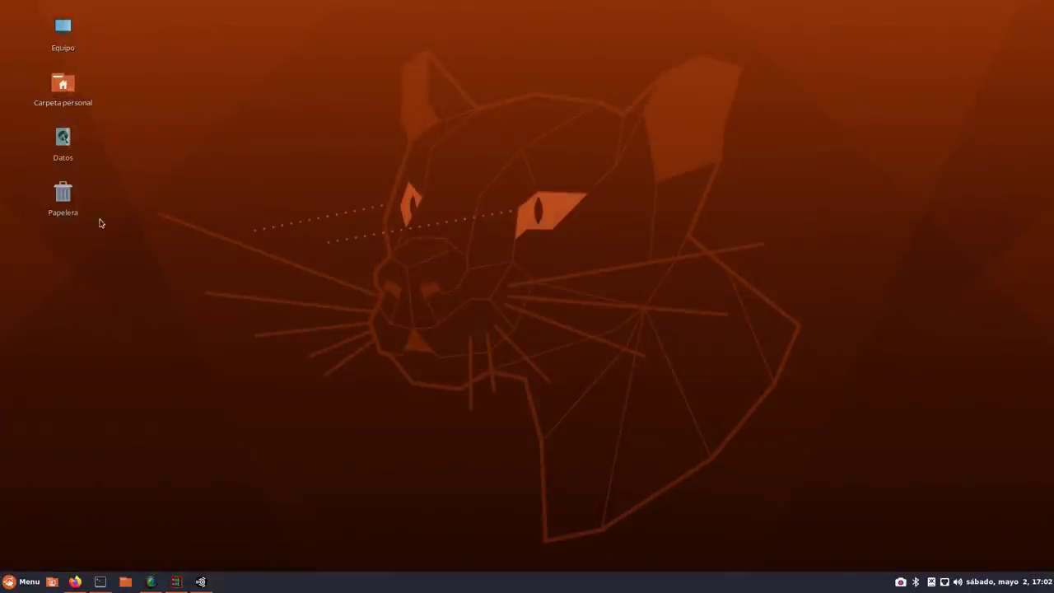
- View the 16-27-24 screen capture from the Imágenes folder, close the image viewer, and minimize the file manager
double_click(62, 102)
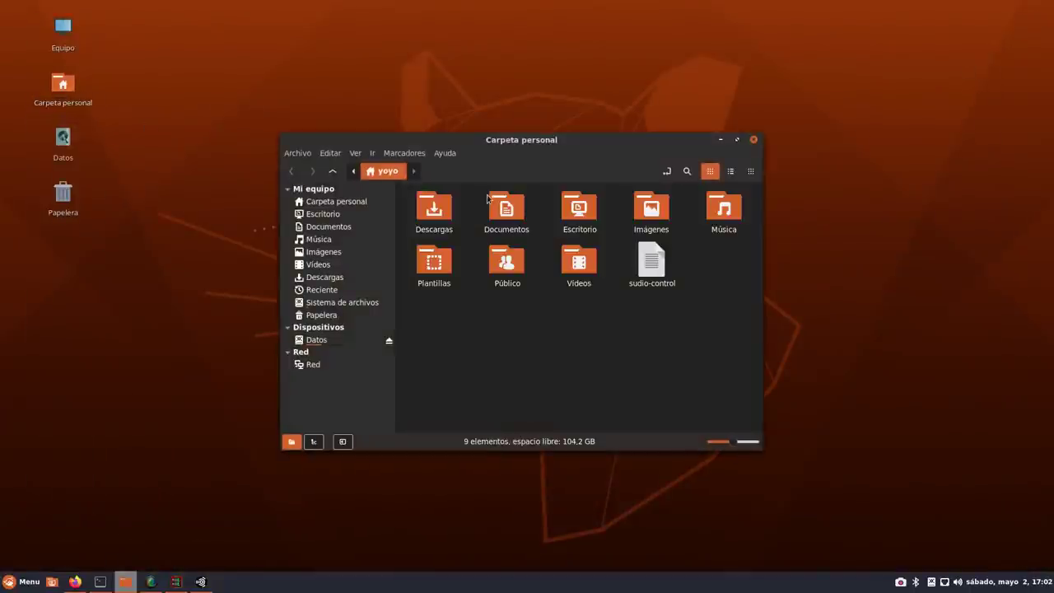
double_click(651, 210)
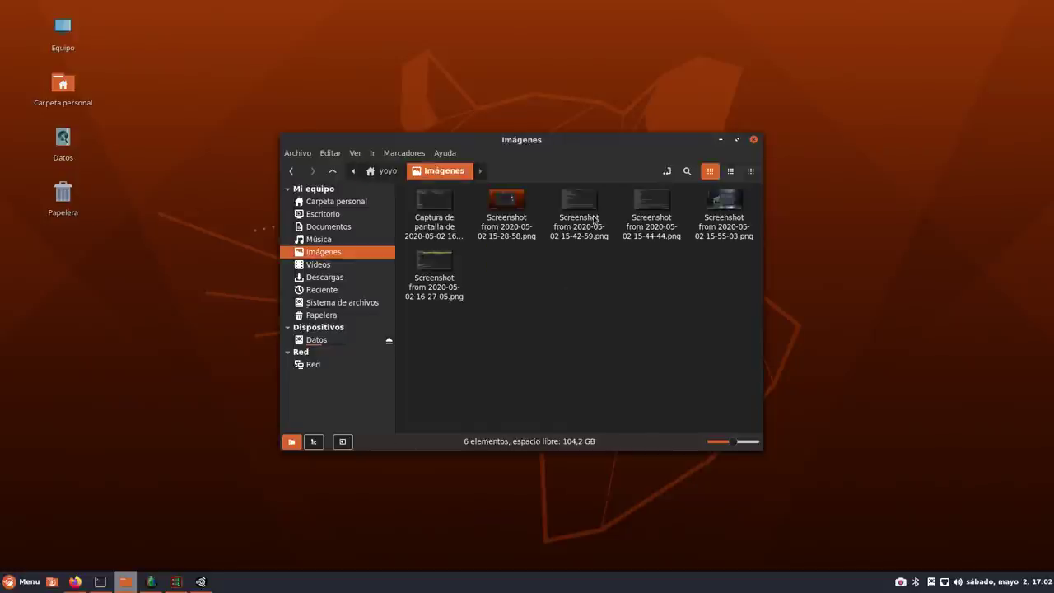
double_click(436, 204)
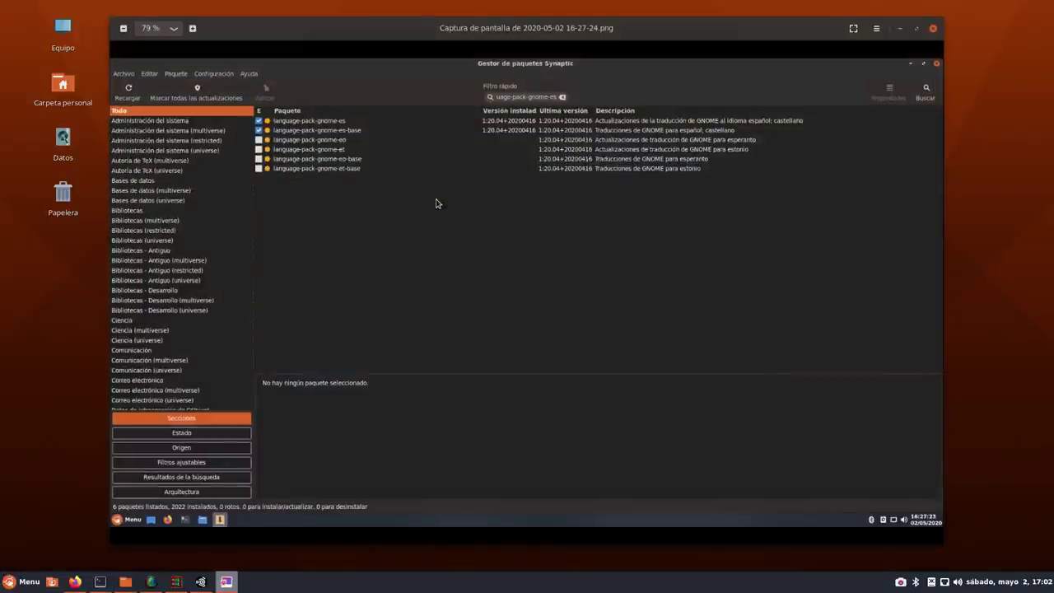
click(932, 28)
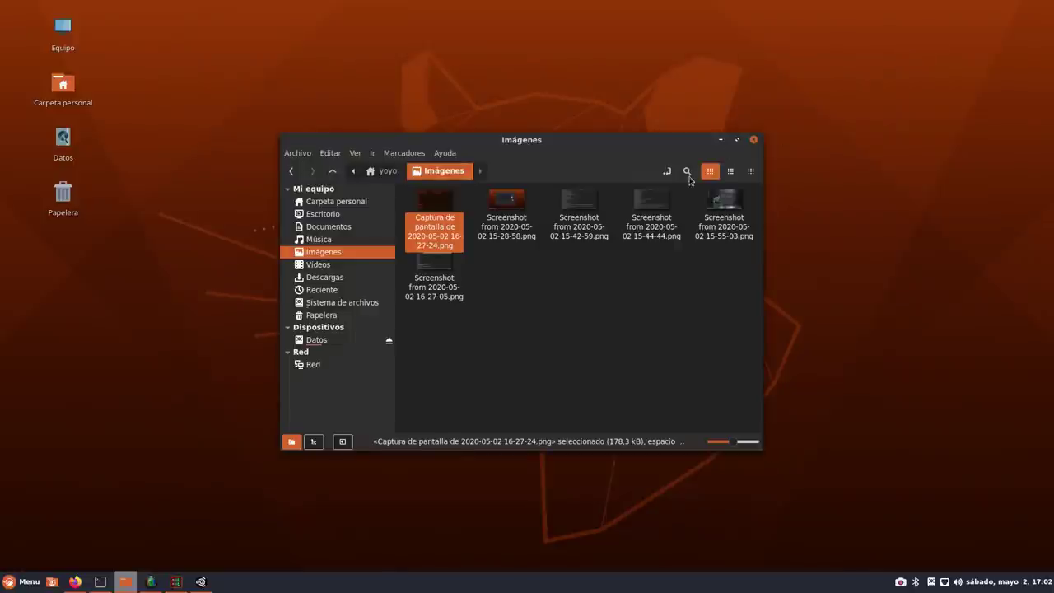
click(721, 140)
- Review the installed applications in the Internet, Juegos, Oficina and Otras categories, including the full list under Otras
click(23, 581)
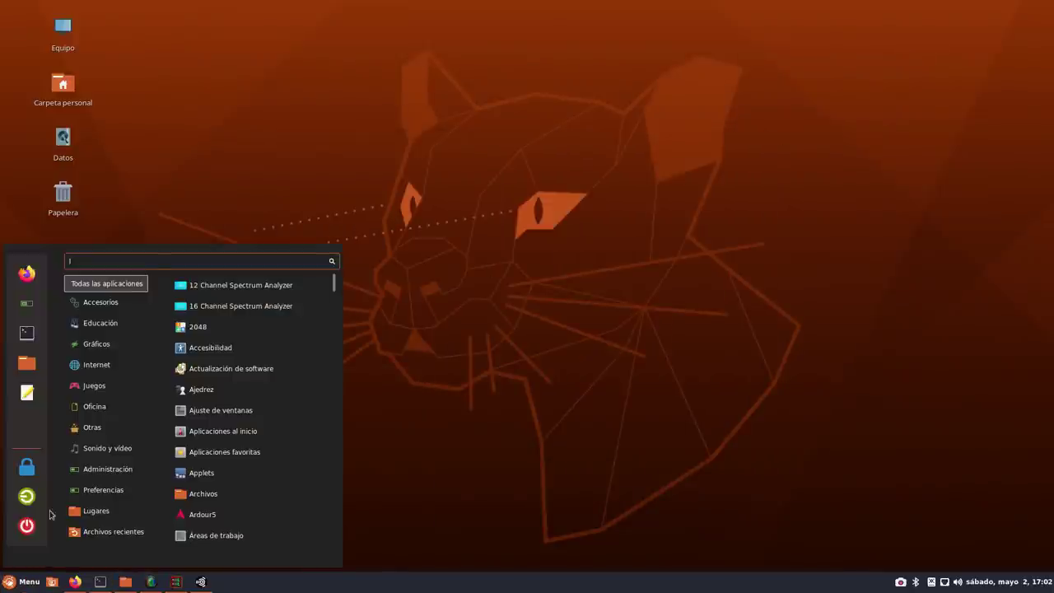
mouse_move(97, 370)
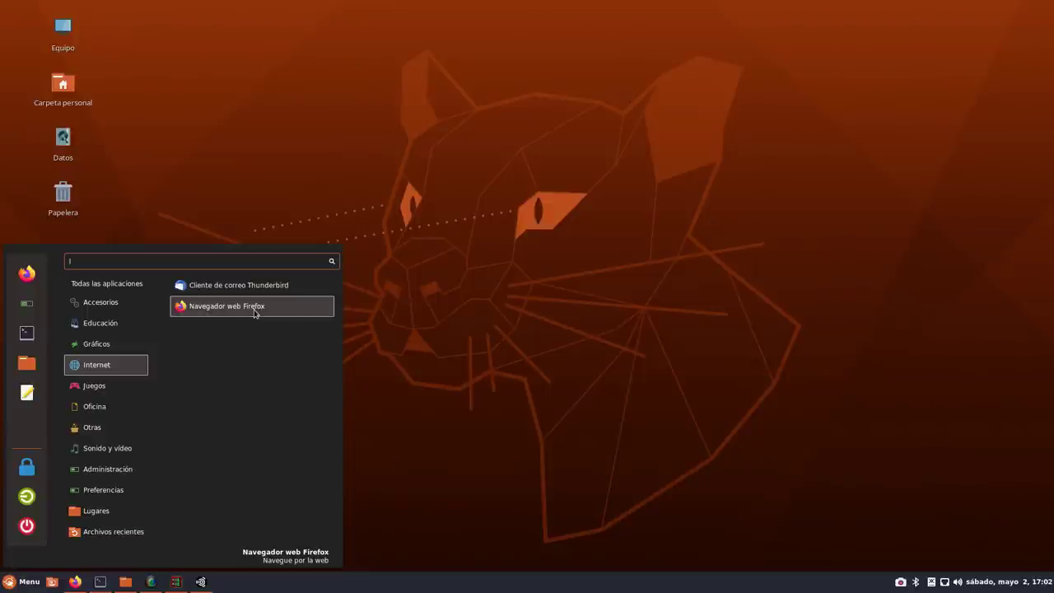
mouse_move(105, 394)
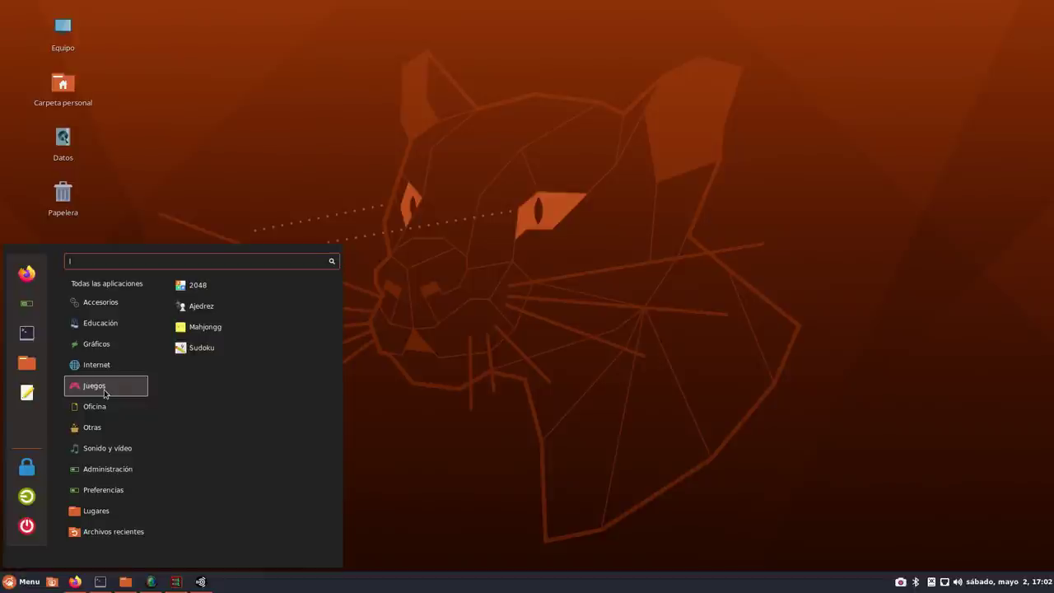
mouse_move(103, 414)
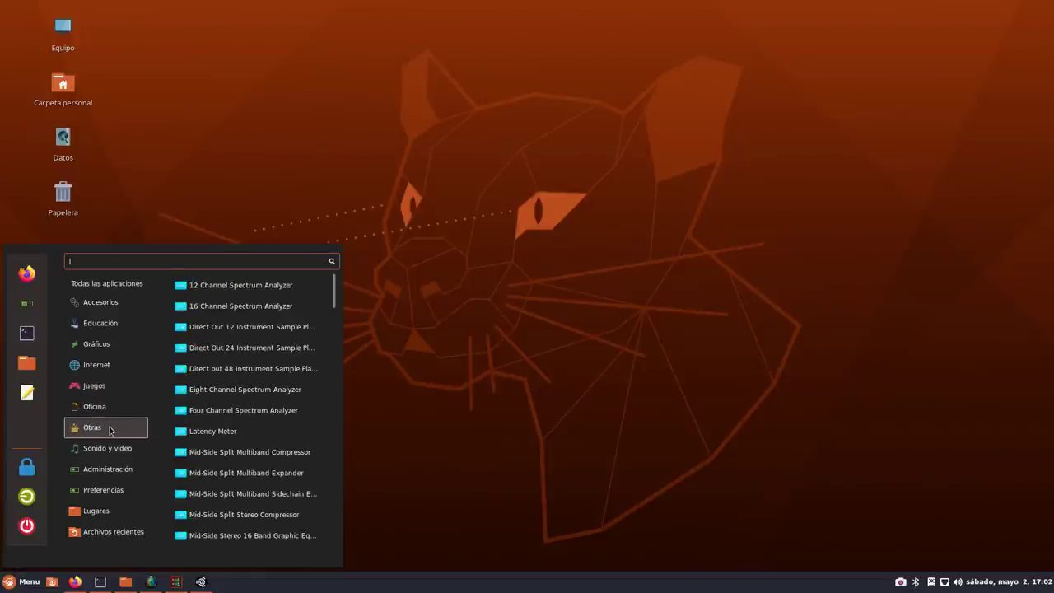
scroll(256, 449, down, 12)
scroll(256, 447, down, 10)
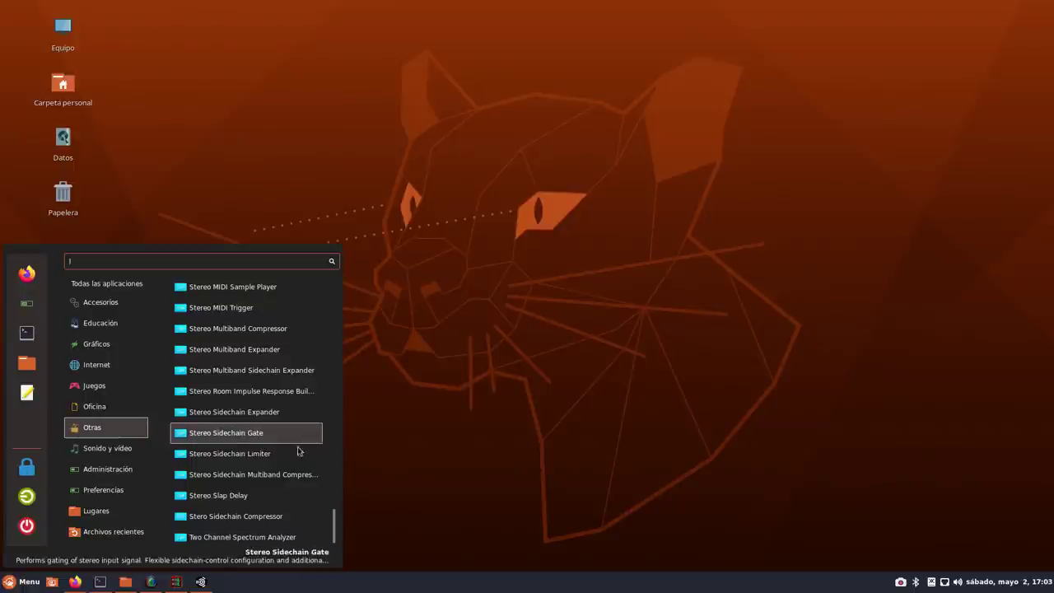
scroll(304, 444, up, 20)
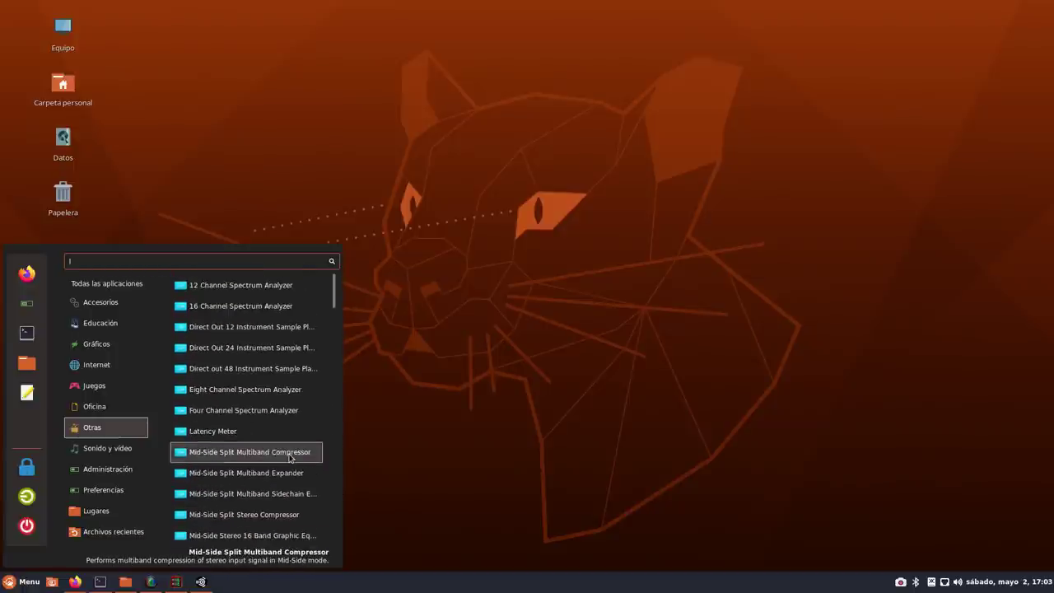
- Review the applications in the Administración category, open Software, dismiss its welcome message to show the catalogue, and close it
mouse_move(121, 454)
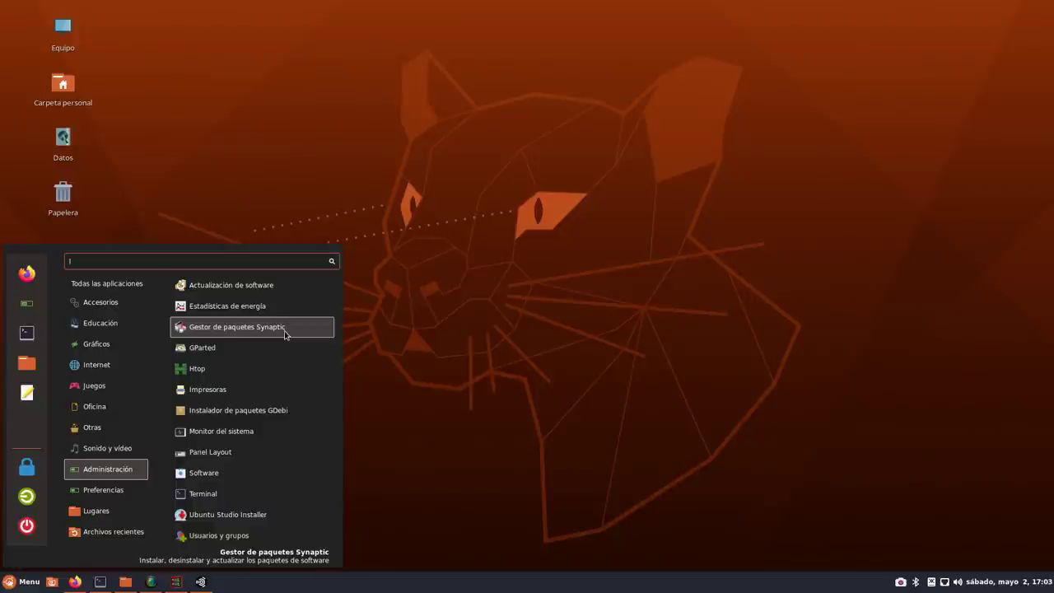
click(240, 473)
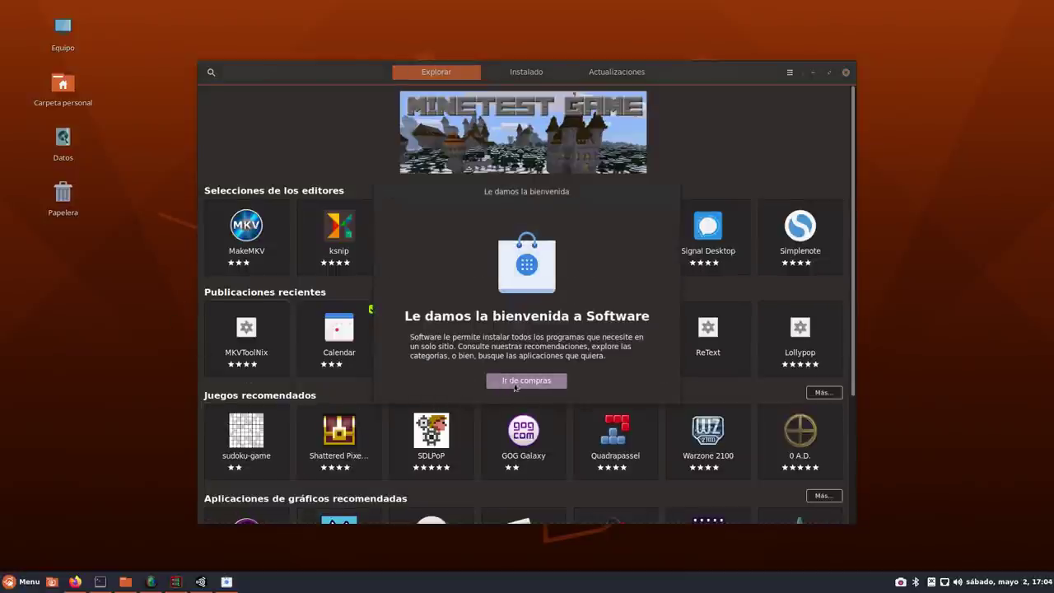
click(552, 383)
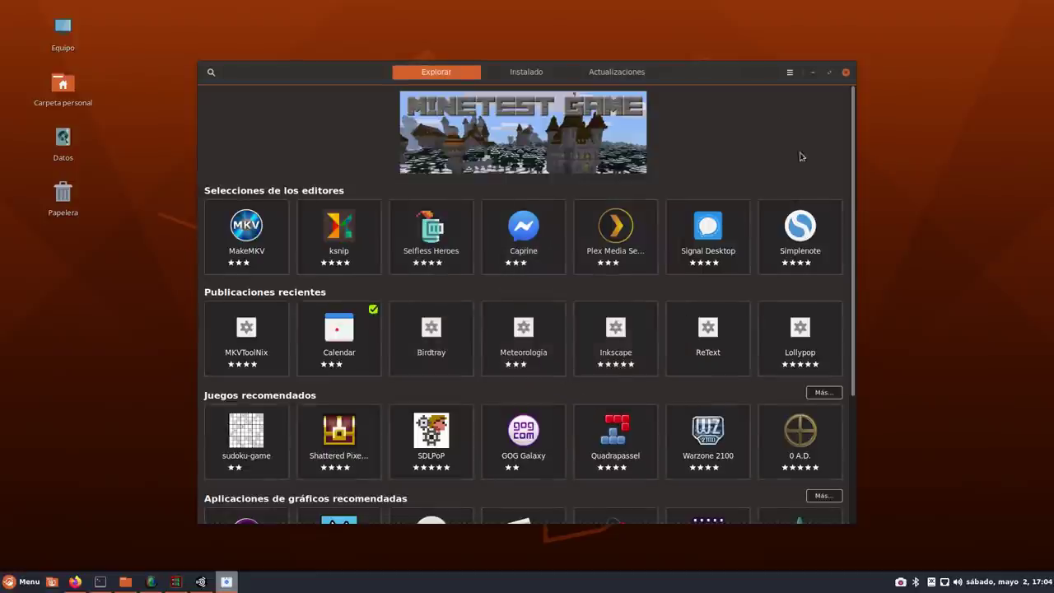
click(847, 73)
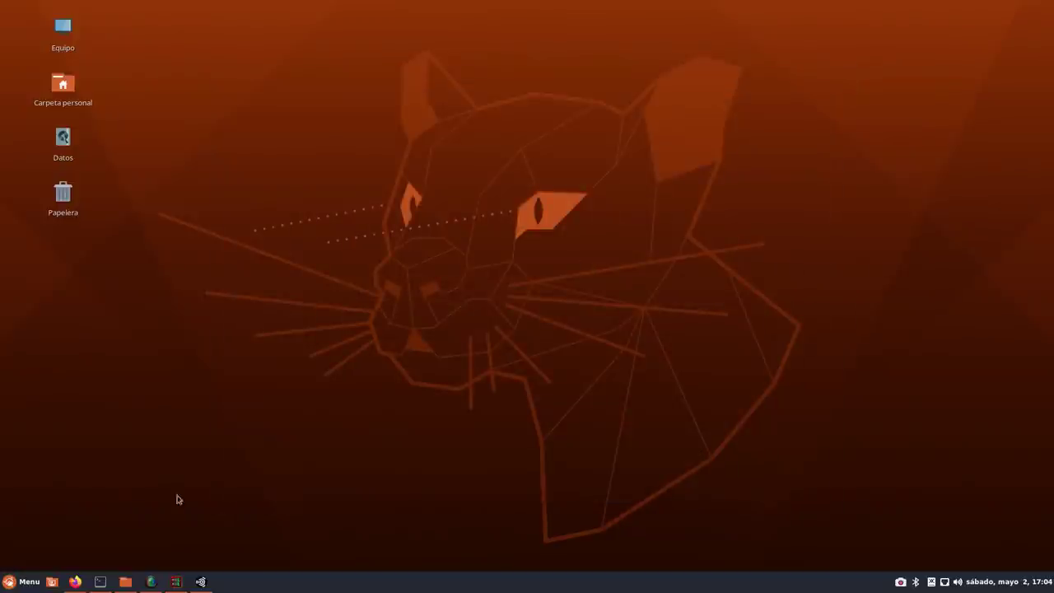
- Review the remaining Administración entries, including Ubuntu Studio Installer, and look through the Preferencias, Lugares and Otras categories
click(23, 581)
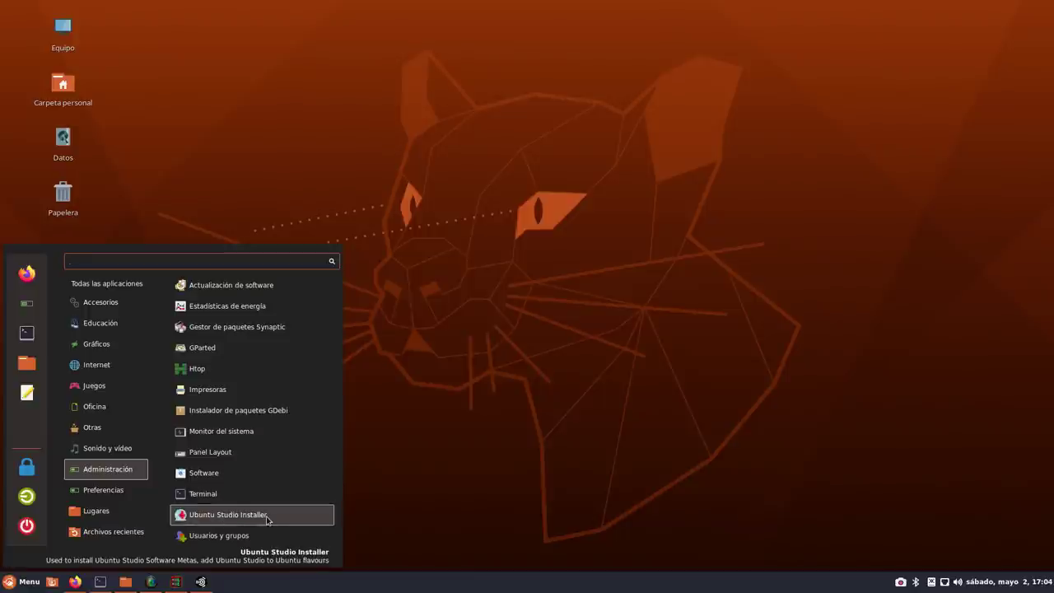
mouse_move(122, 497)
scroll(297, 444, down, 5)
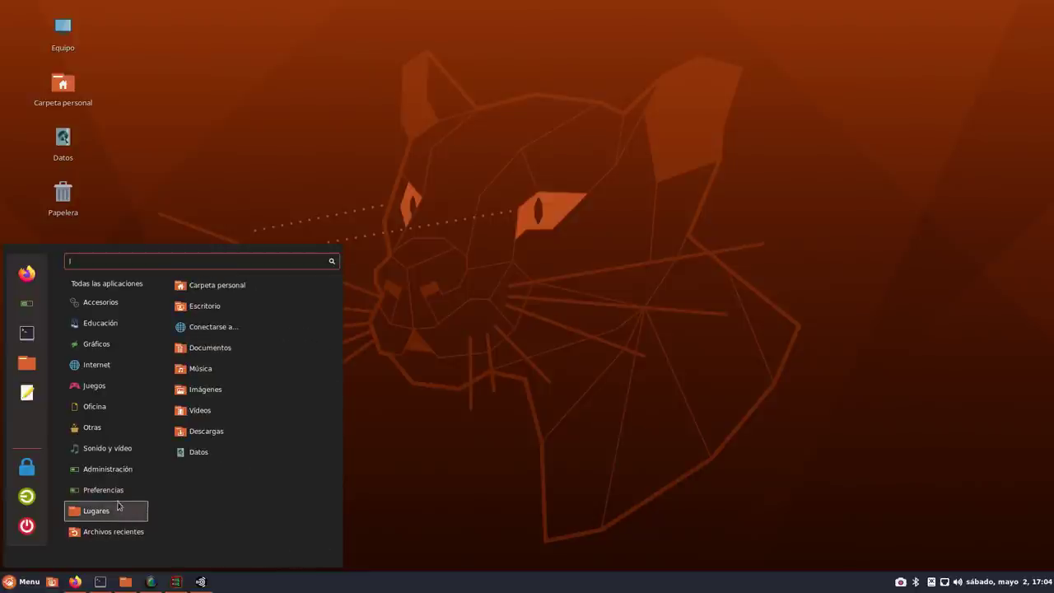
mouse_move(92, 427)
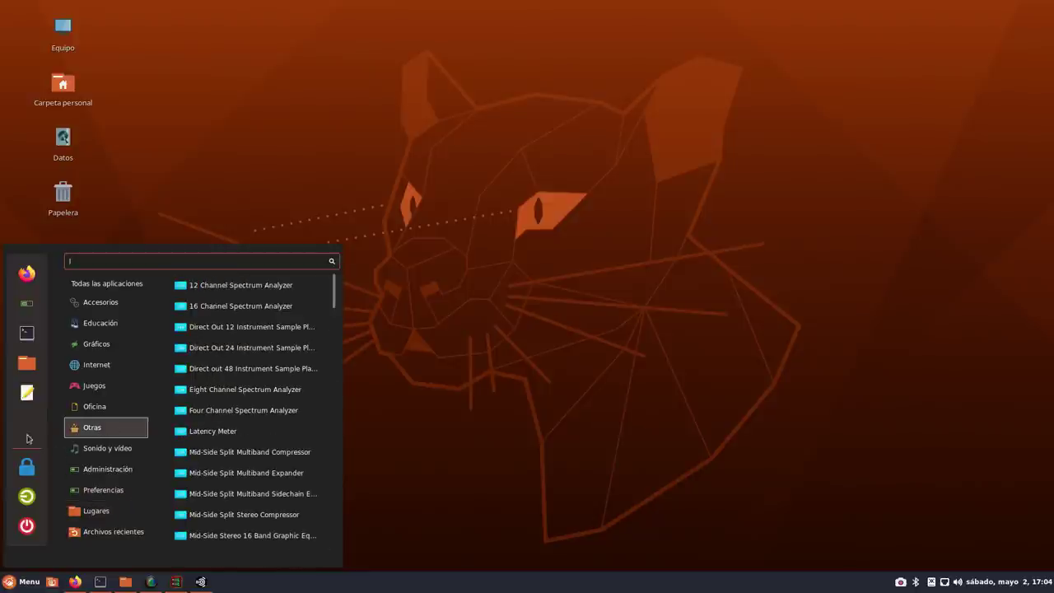
- Maximize Configuración del sistema to examine all its settings modules, and restore the window to its smaller size
key(Escape)
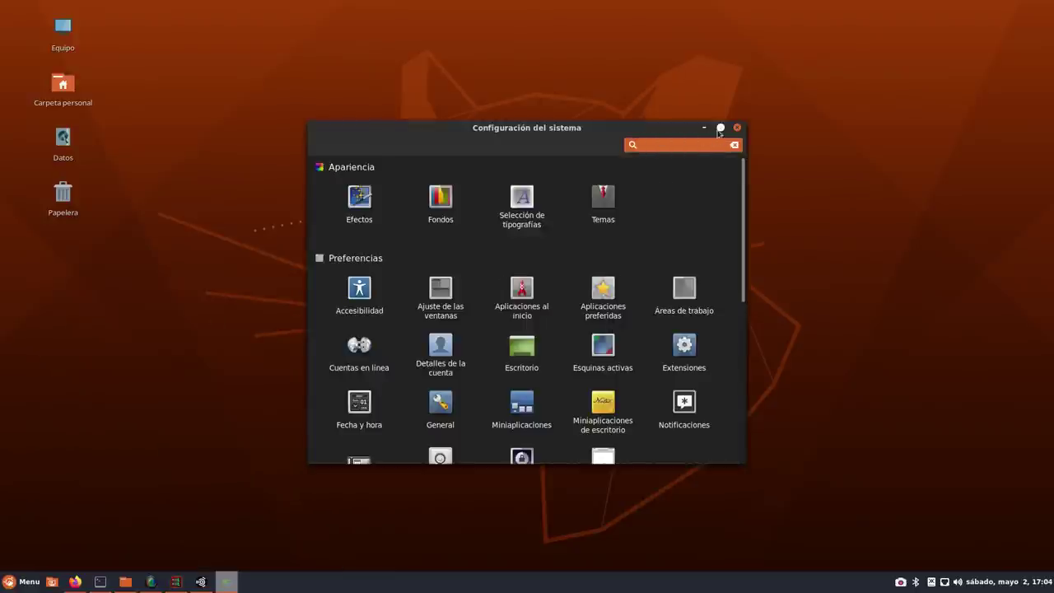
click(720, 128)
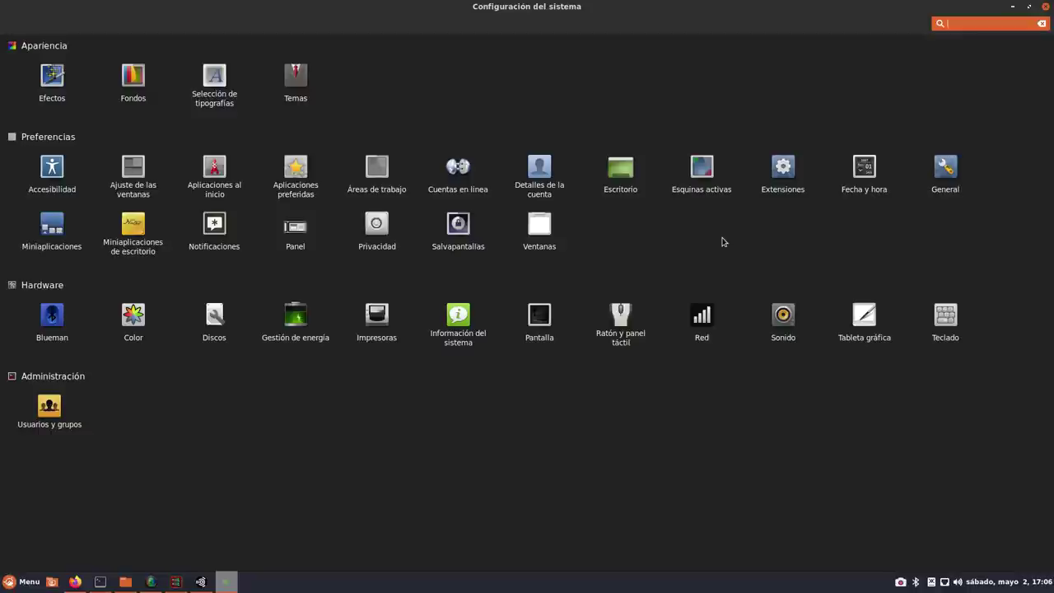
click(1028, 7)
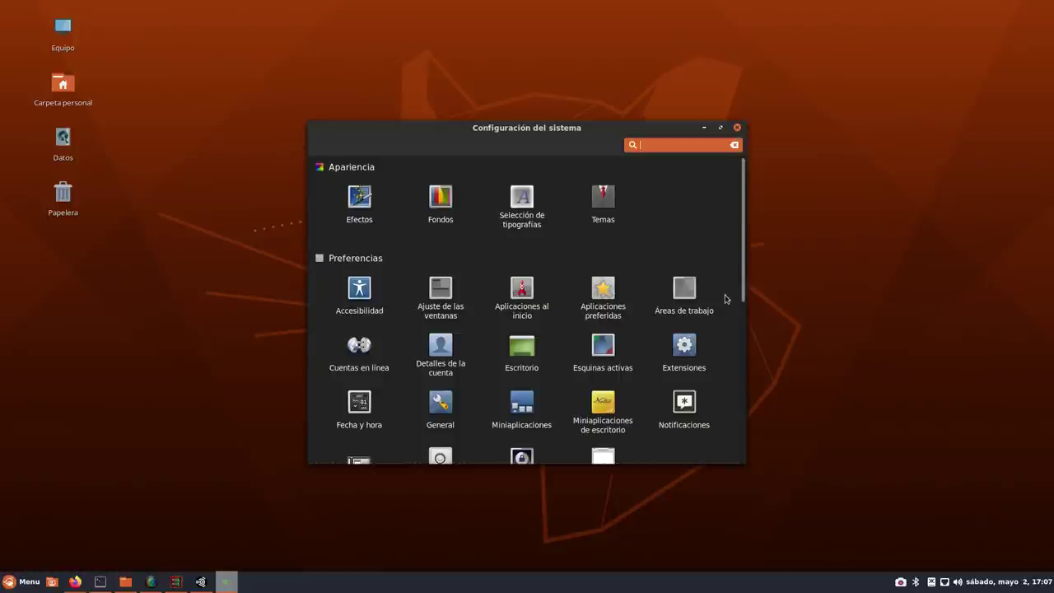
- In the Temas settings, set the window borders to Arc-Dark and the icons to Papirus-Dark
click(590, 205)
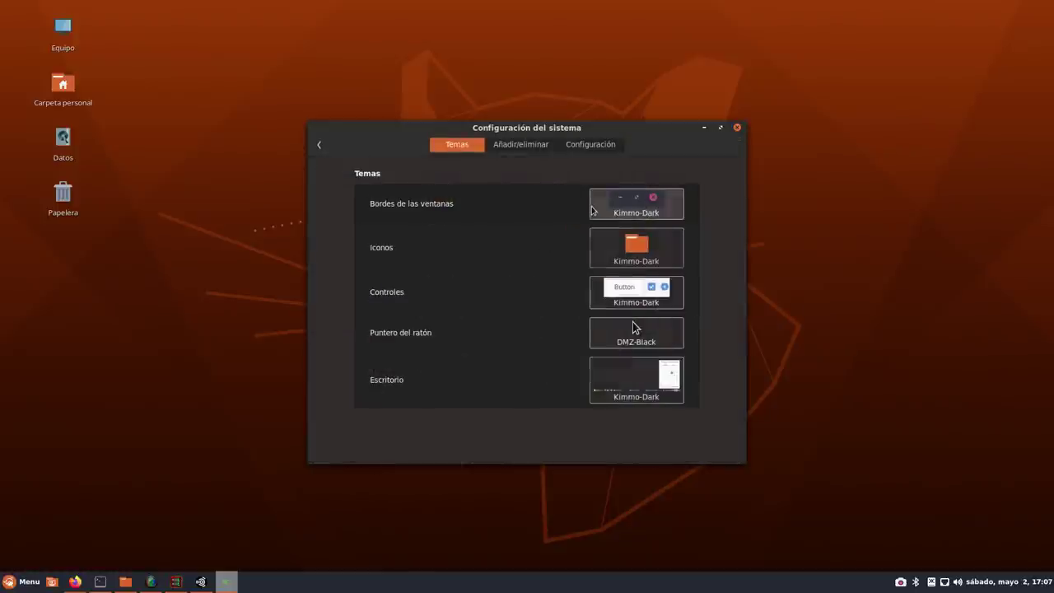
click(634, 205)
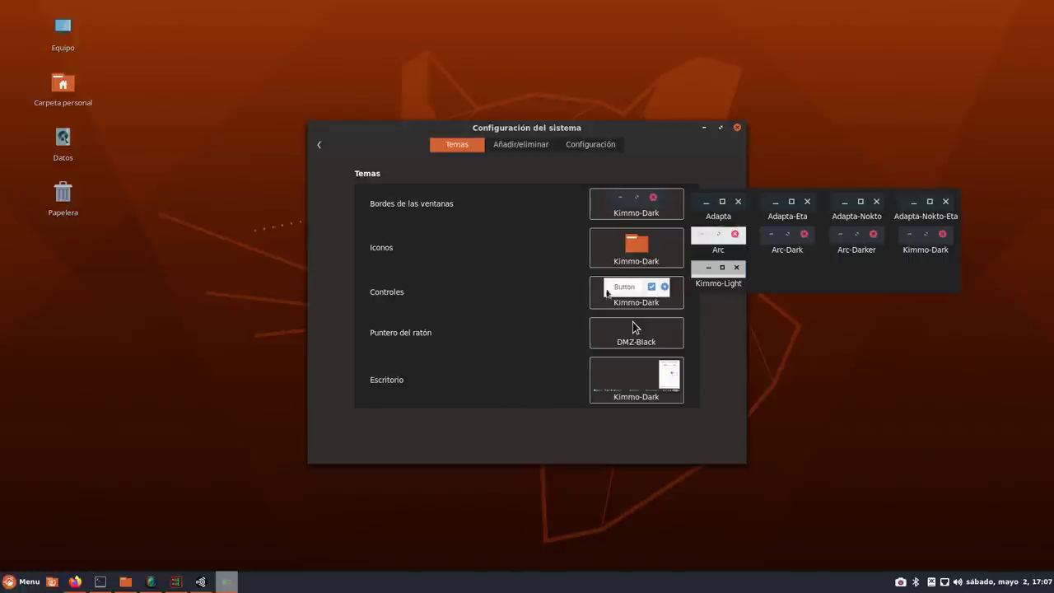
click(777, 251)
click(626, 252)
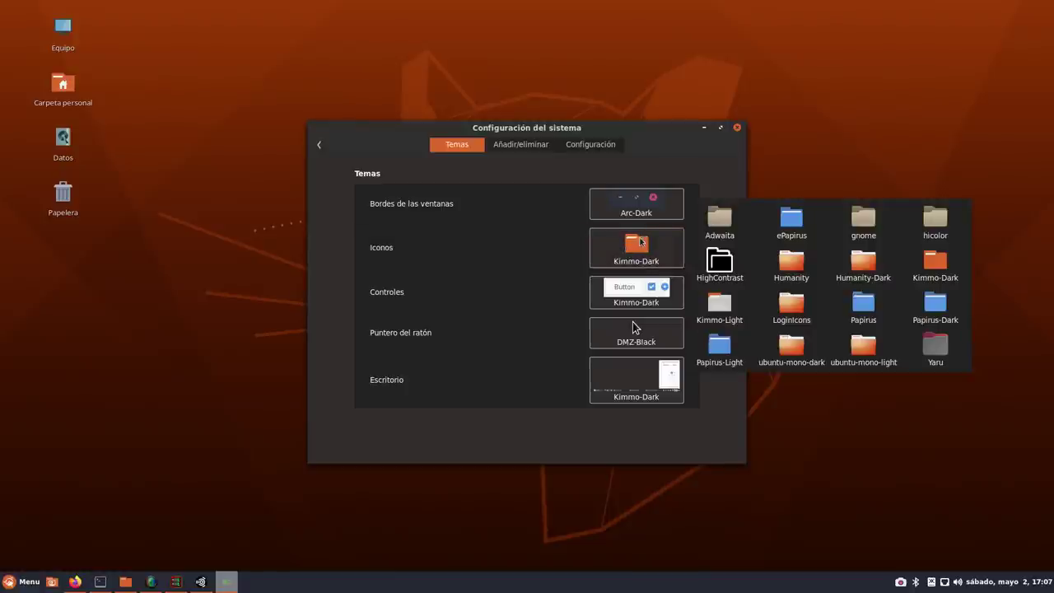
click(927, 301)
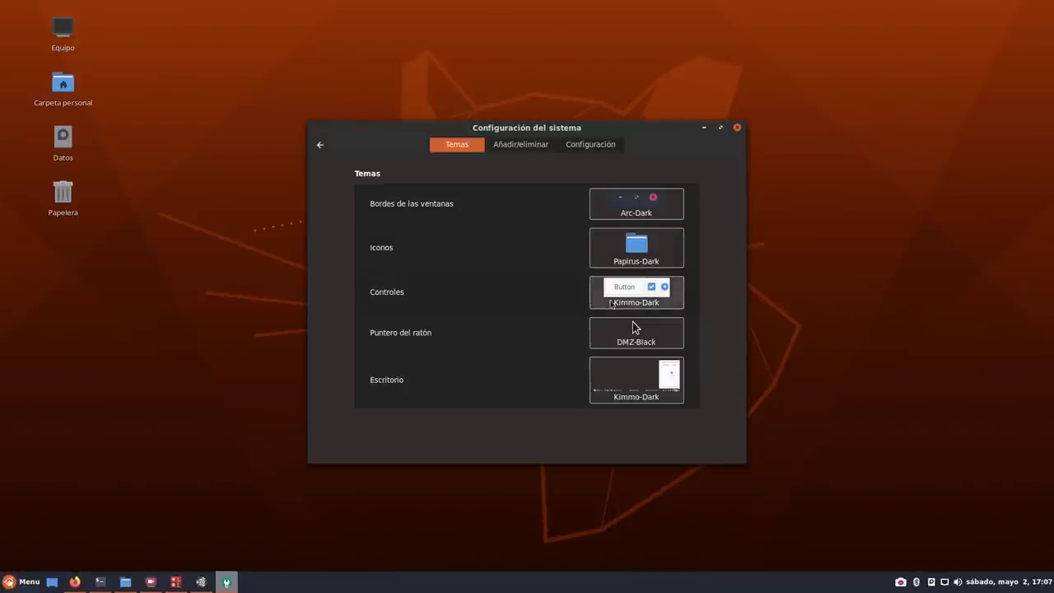
- Set both the controls theme and the desktop theme to Arc-Dark
click(636, 292)
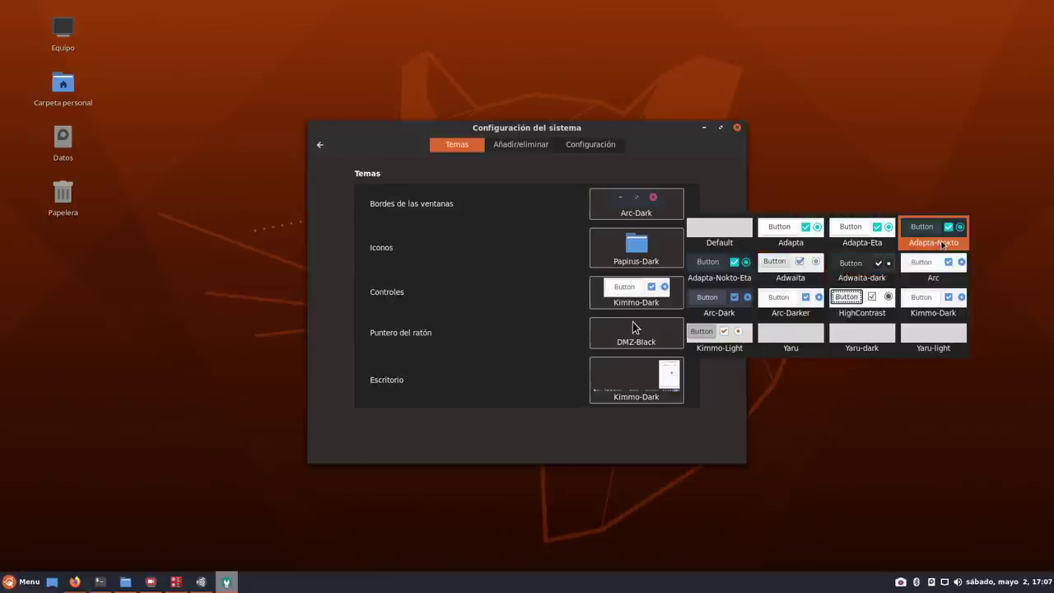
click(728, 308)
click(621, 362)
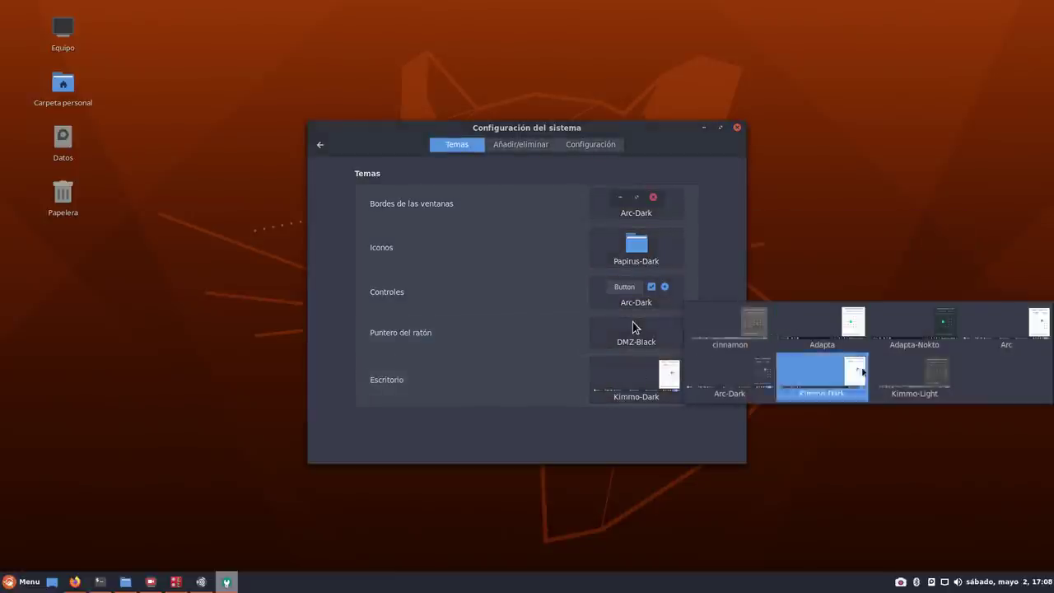
click(718, 378)
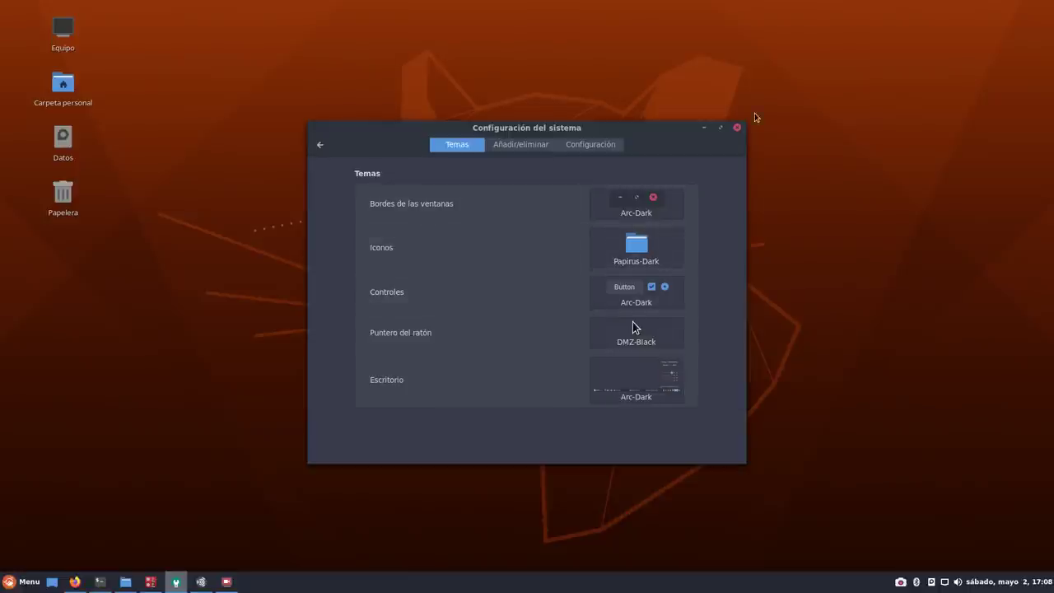
- Set the desktop background to the first SINGER-DLS image in the Porsche folder of the Fondos settings
click(321, 145)
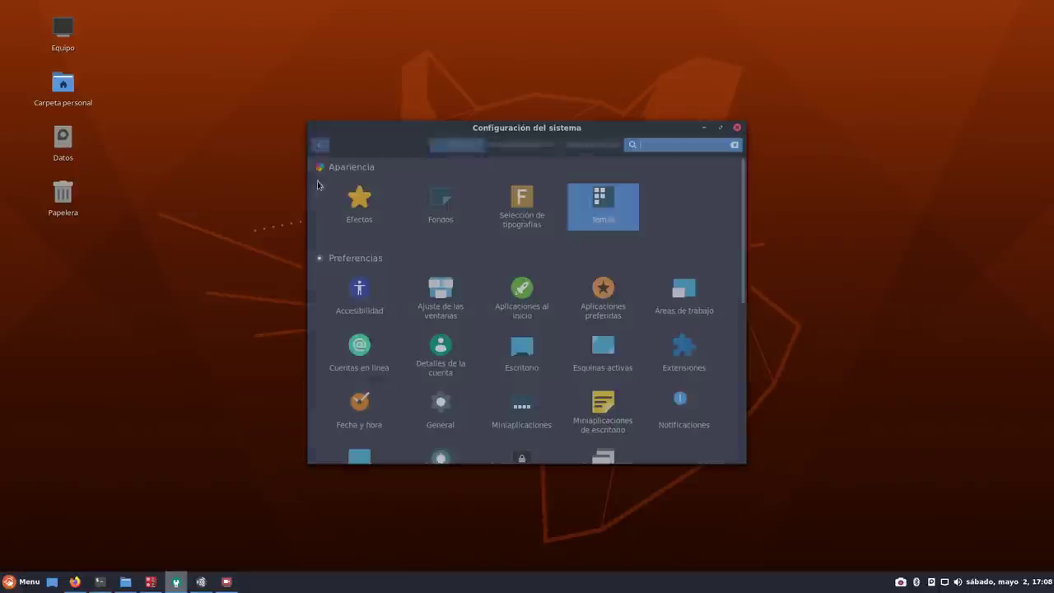
click(434, 211)
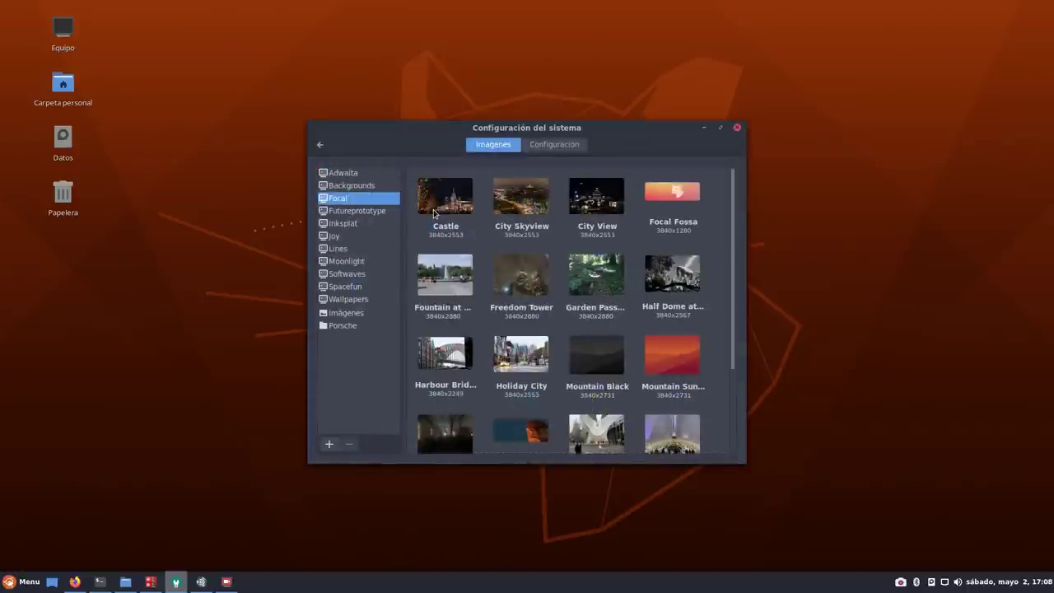
click(344, 330)
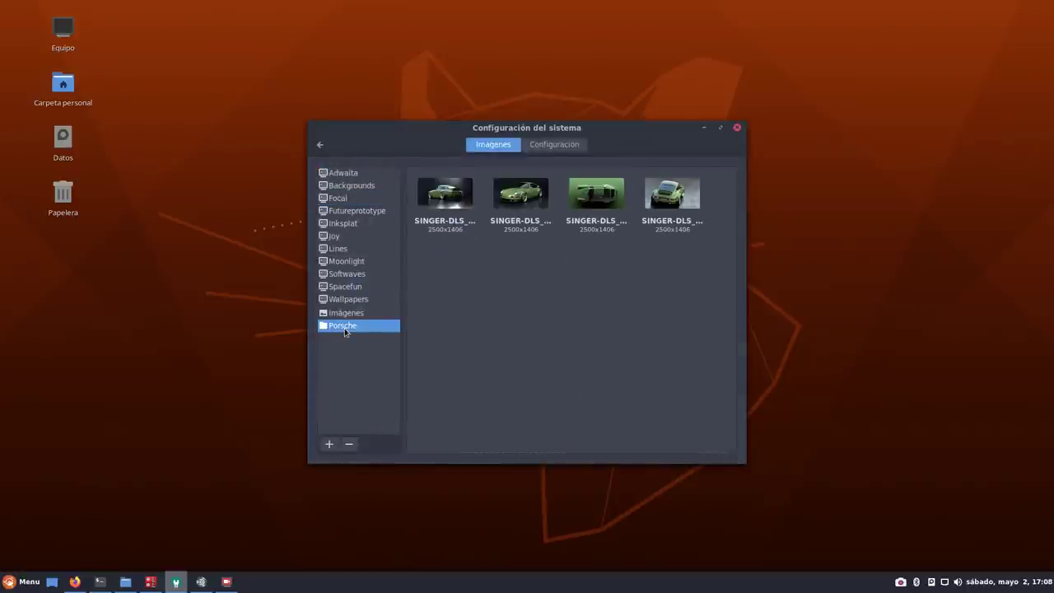
click(459, 195)
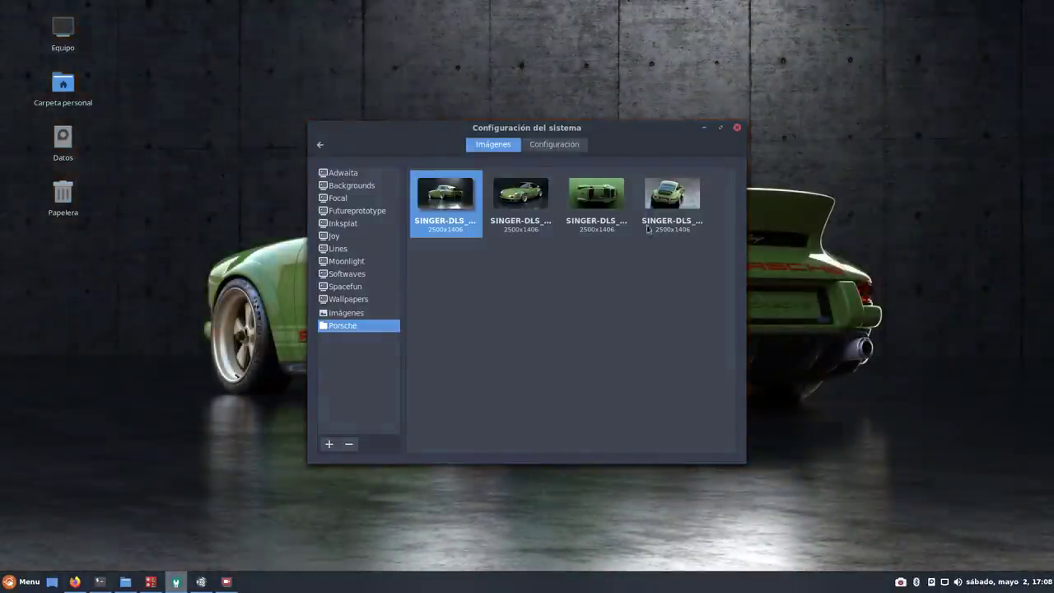
- Try the other Porsche images as backgrounds, reapply the first one, and close the system settings
click(529, 205)
drag(576, 131, 565, 176)
click(669, 247)
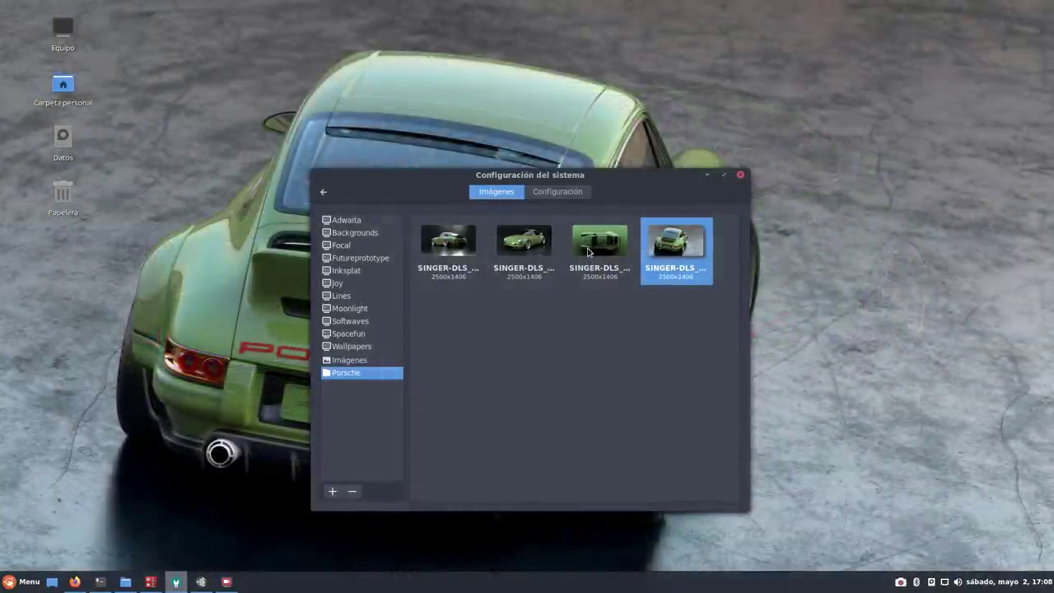
click(589, 251)
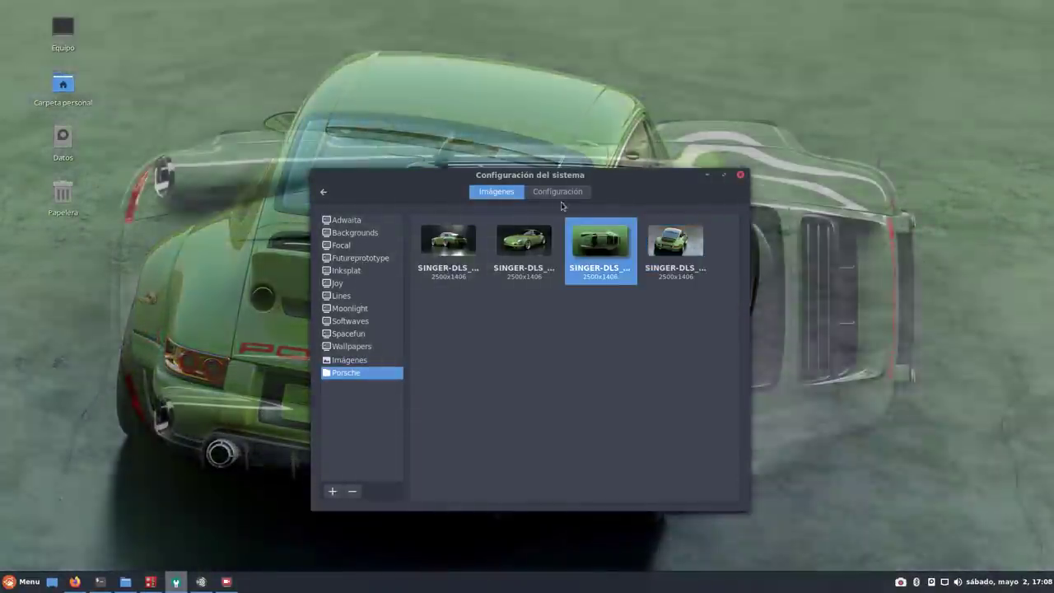
click(451, 243)
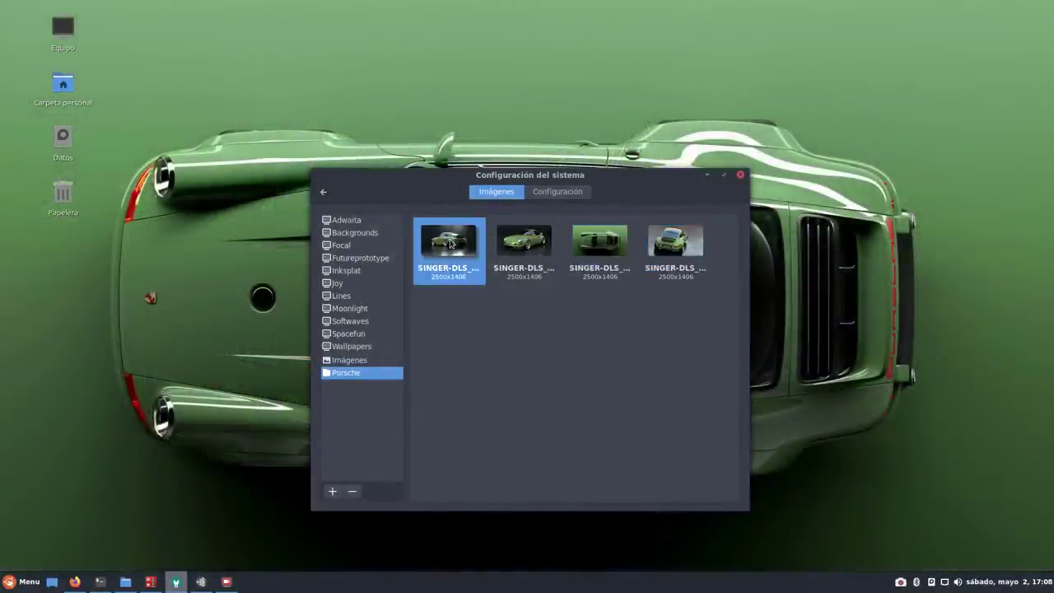
click(739, 175)
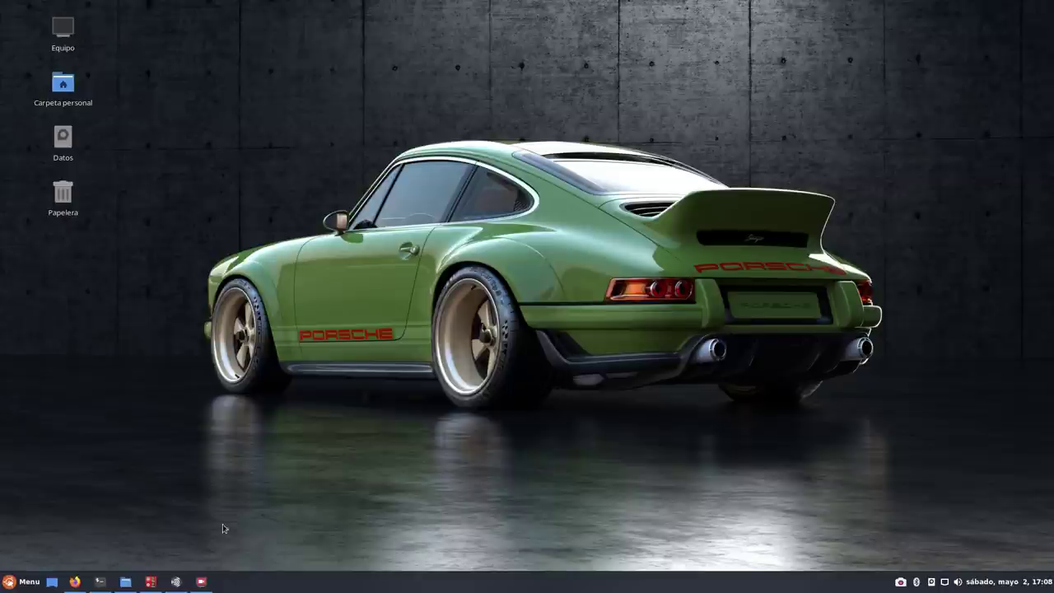
- Switch to Firefox and examine the Ubuntu Studio 20.04 LTS release announcement, down to the Other Changes and Backports PPA sections
click(75, 581)
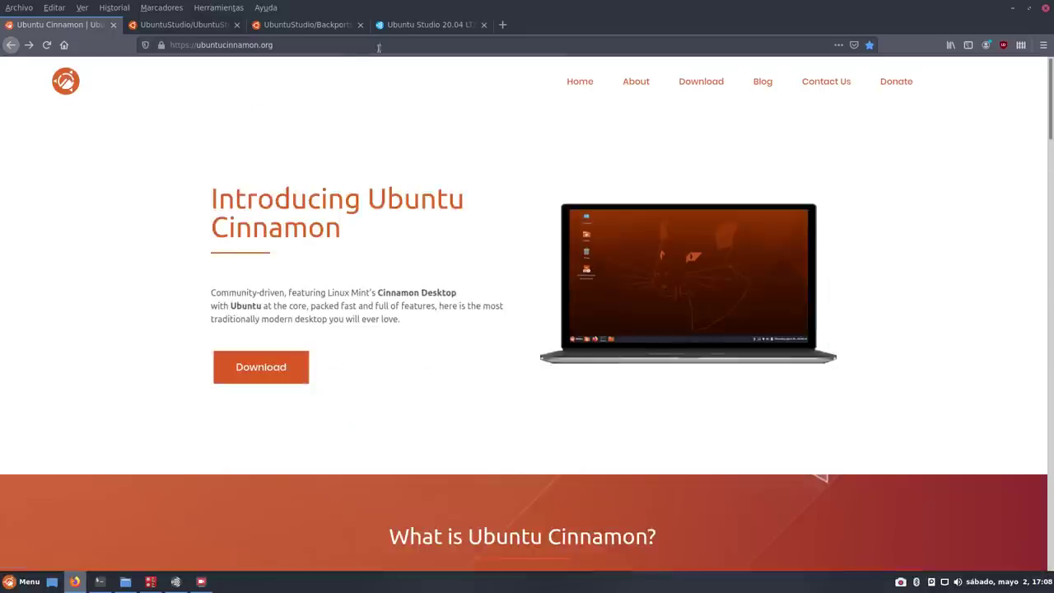
click(440, 25)
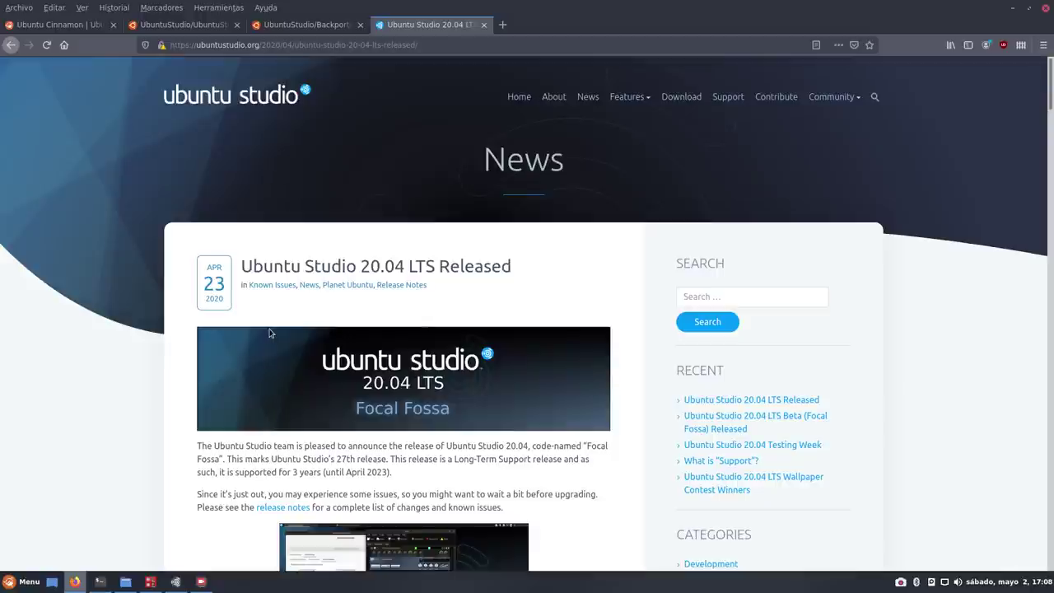
scroll(269, 333, down, 5)
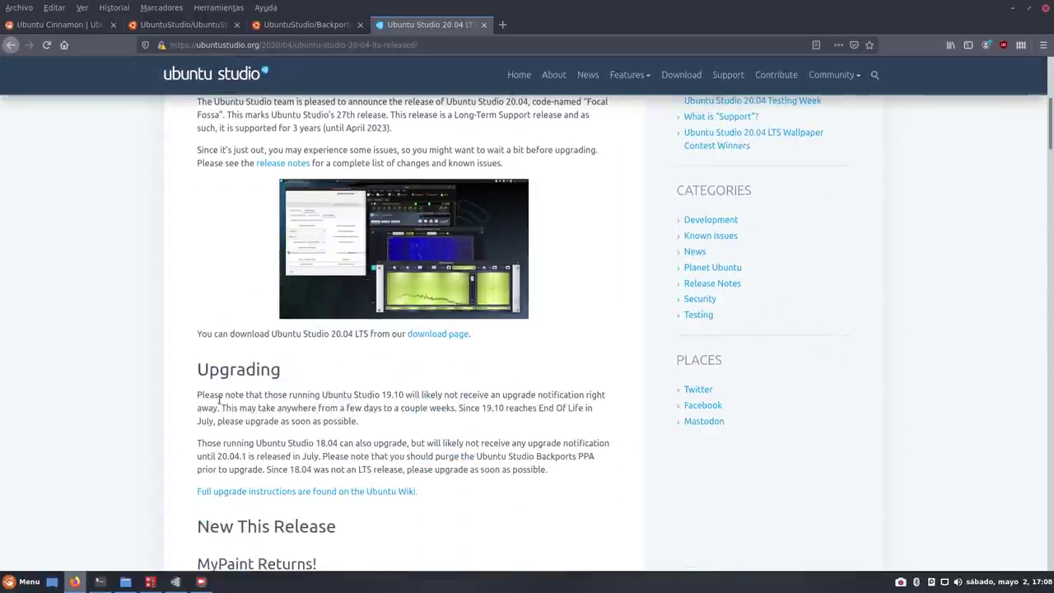
scroll(213, 414, down, 2)
scroll(213, 415, down, 10)
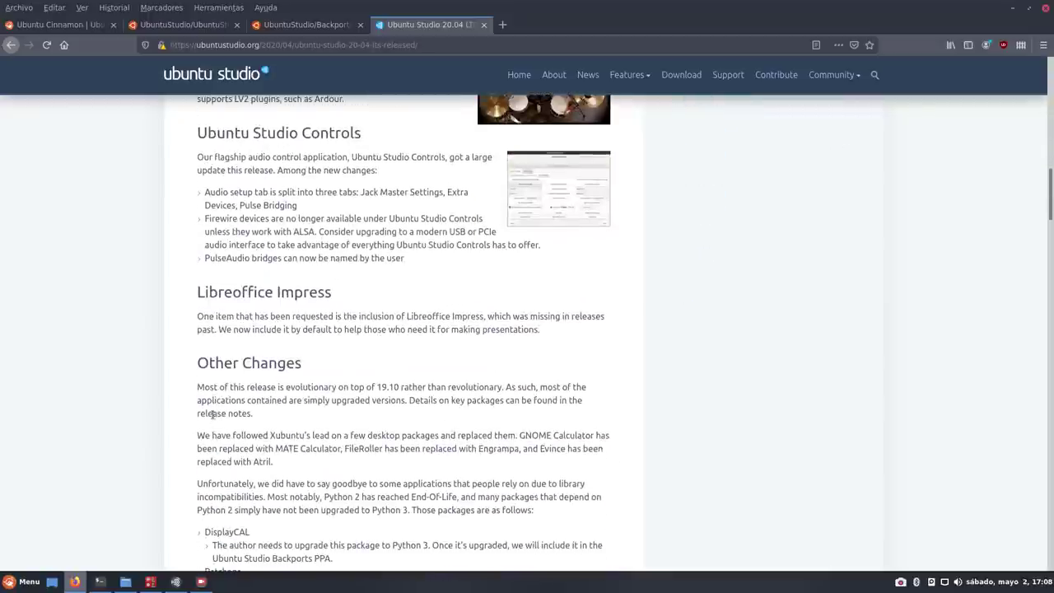
scroll(213, 414, up, 17)
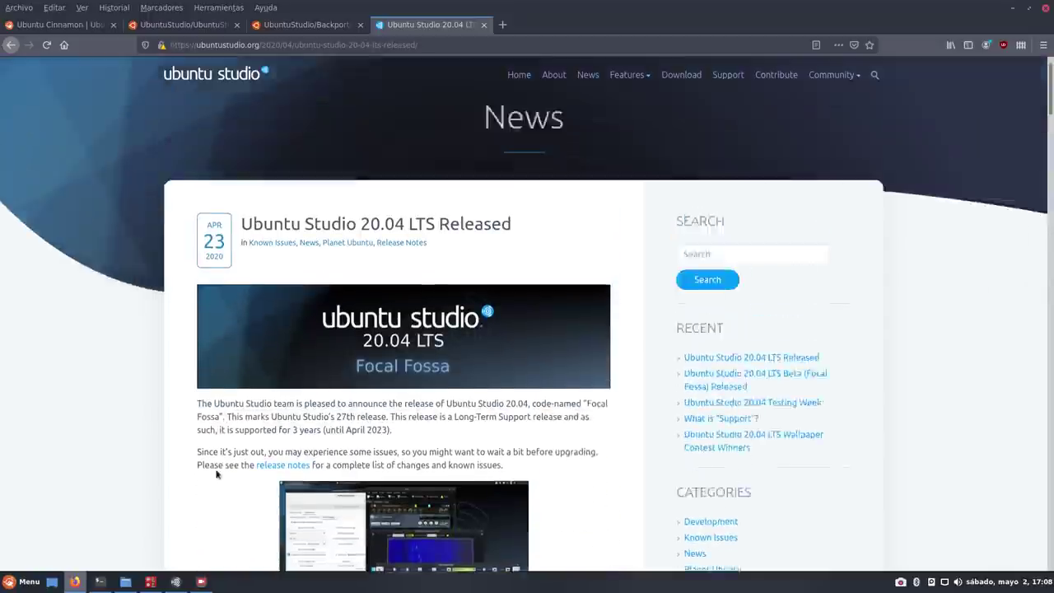
scroll(282, 492, down, 20)
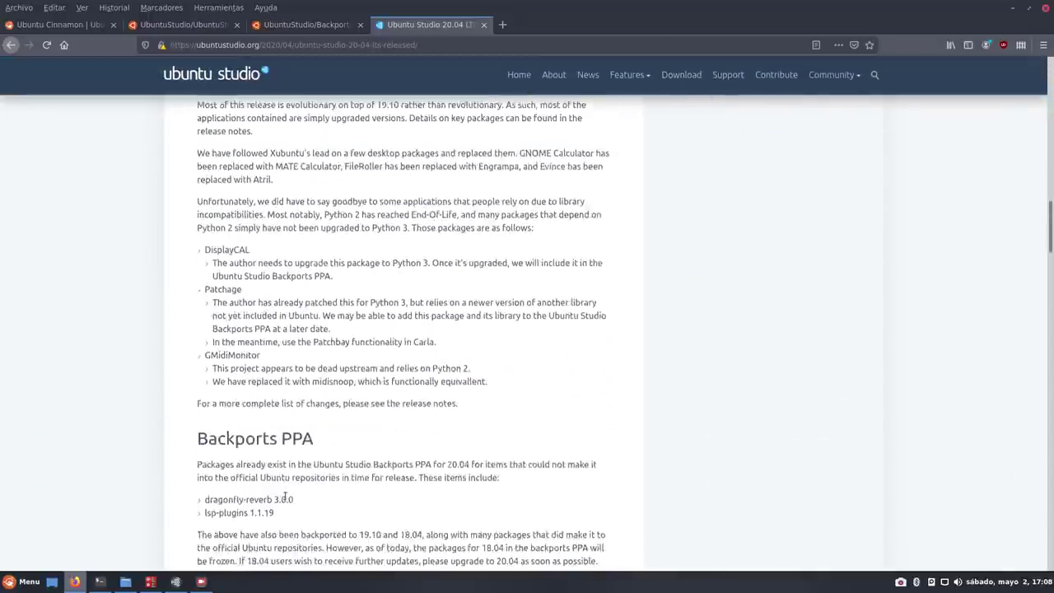
scroll(285, 496, up, 4)
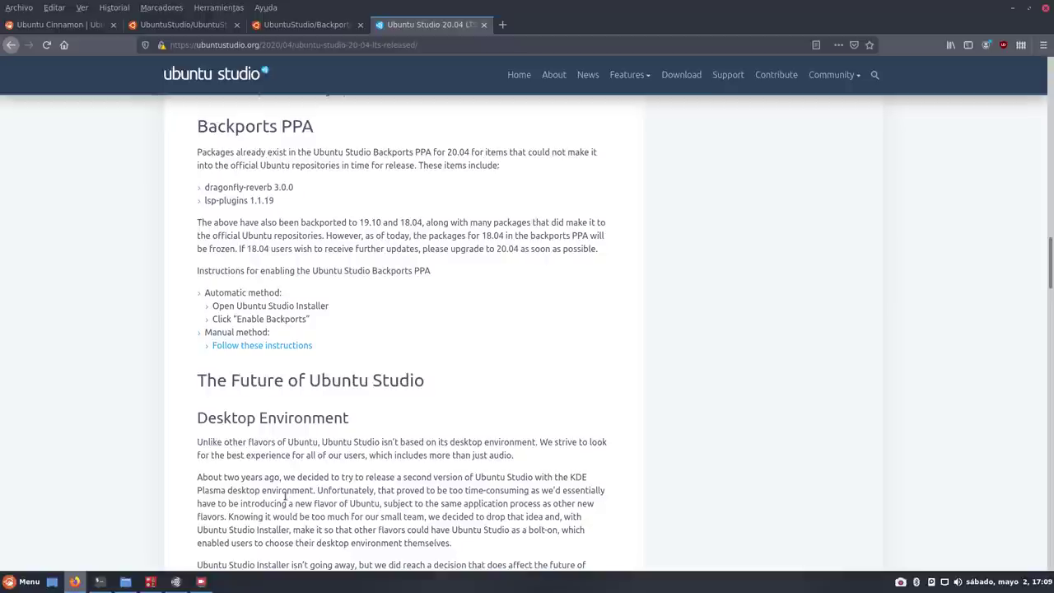
scroll(308, 529, up, 8)
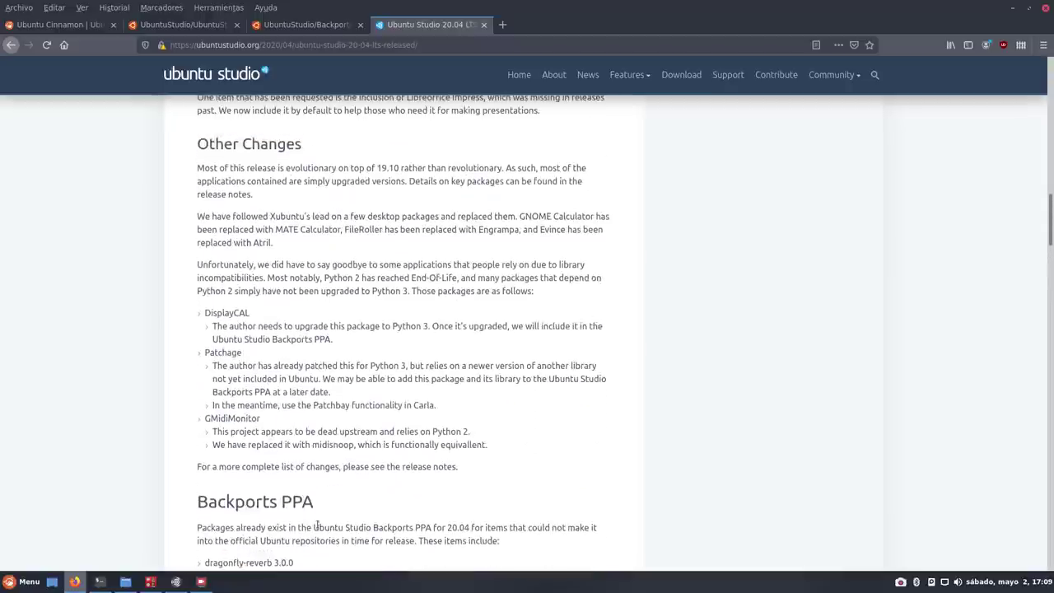
- Examine the rest of the Ubuntu Studio announcement, including the contributor credits and the section on the Plasma 5 transition
click(1046, 312)
drag(1046, 311, 929, 421)
scroll(868, 491, up, 7)
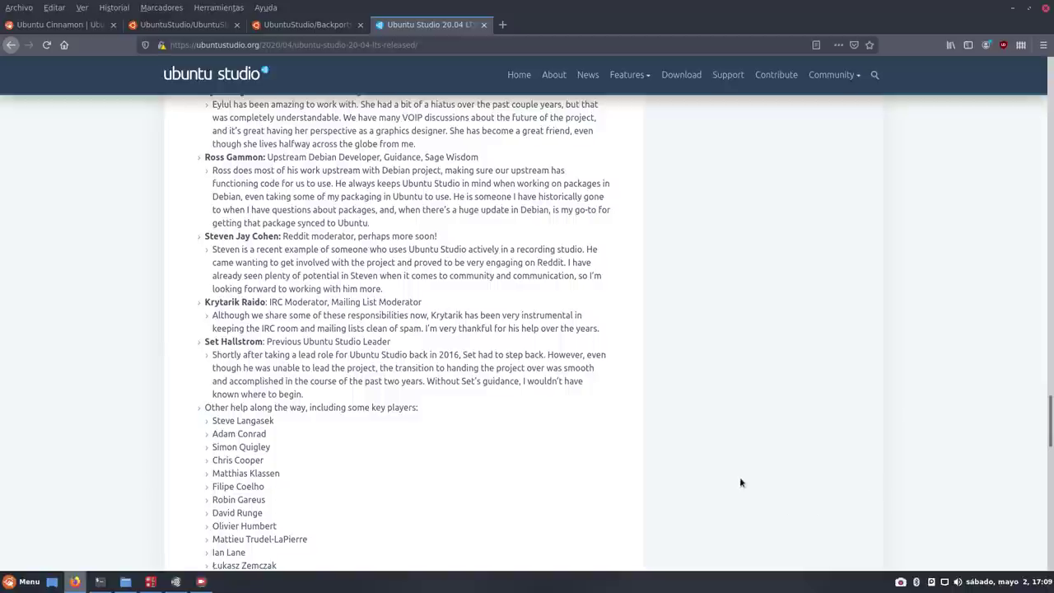
scroll(745, 492, up, 12)
scroll(726, 496, down, 20)
scroll(664, 513, down, 6)
scroll(663, 511, up, 14)
scroll(663, 515, up, 10)
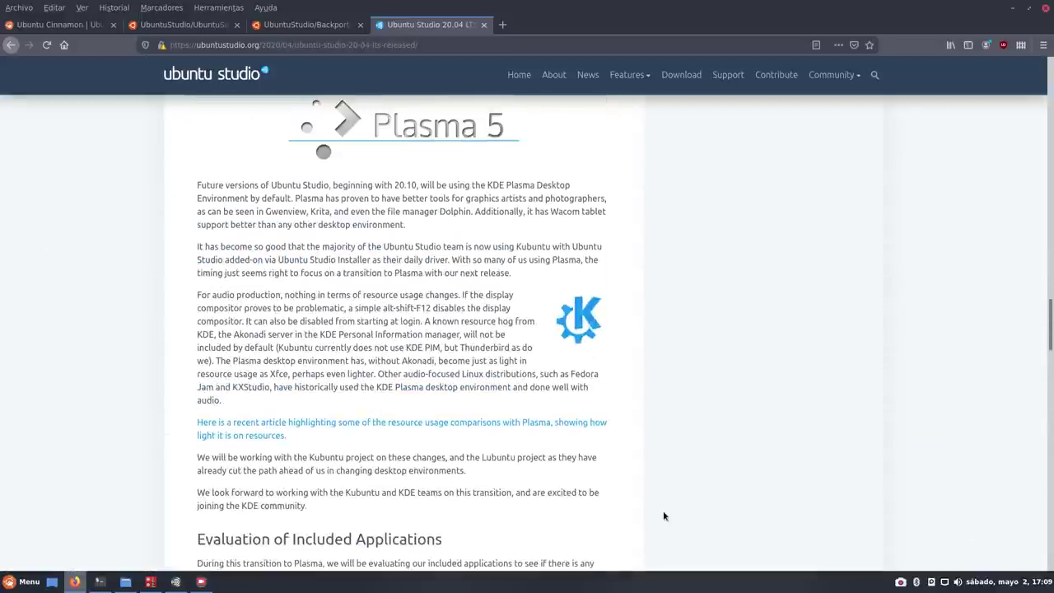
- Return to the start of the Ubuntu Studio announcement, and highlight the "What is Ubuntu Cinnamon?" heading on the Ubuntu Cinnamon website
scroll(406, 239, up, 2)
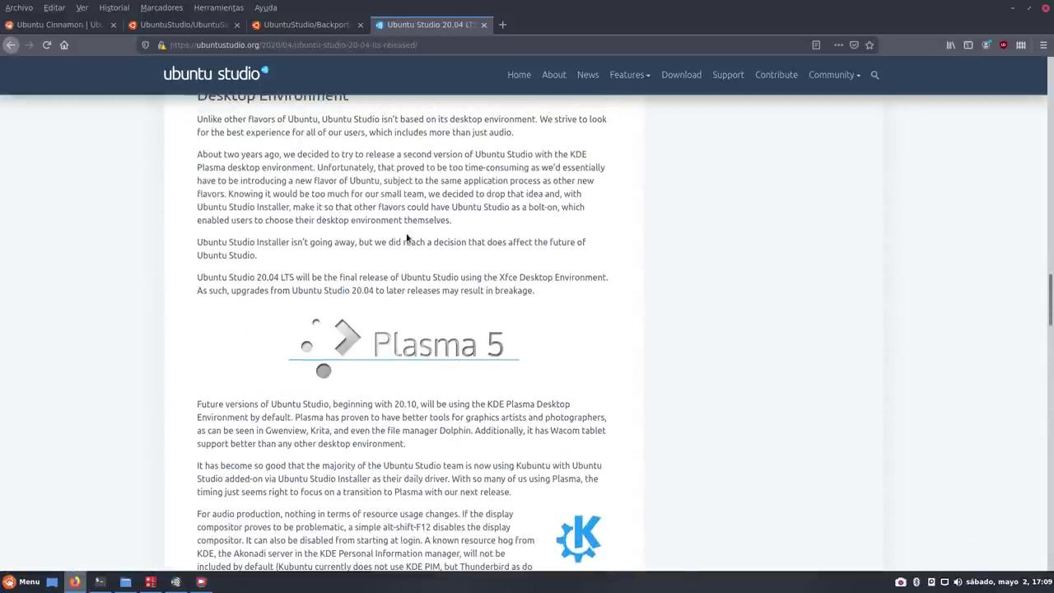
drag(1039, 330, 1027, 132)
scroll(577, 418, up, 5)
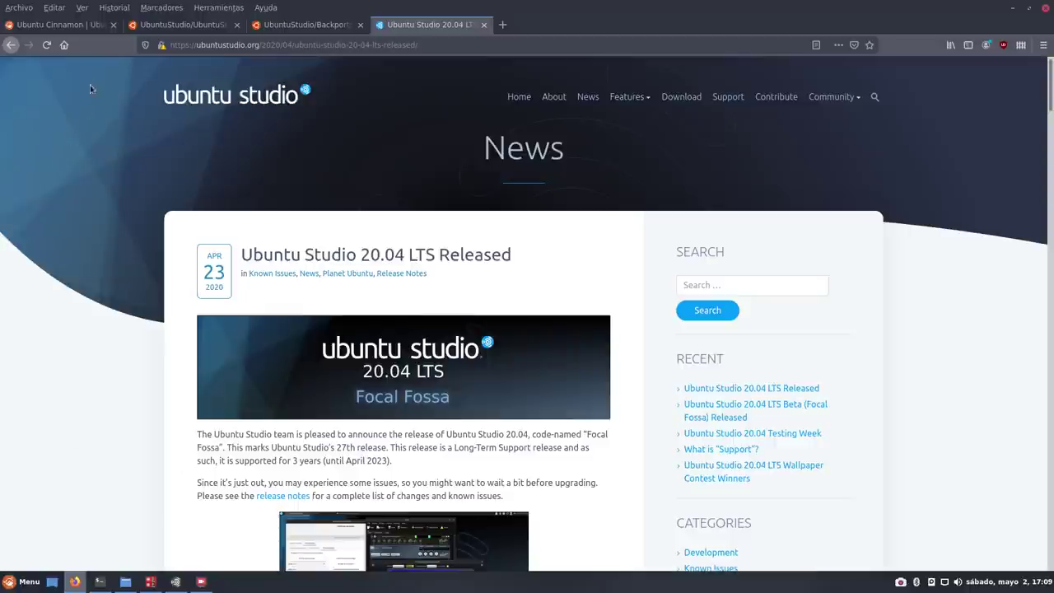
click(92, 25)
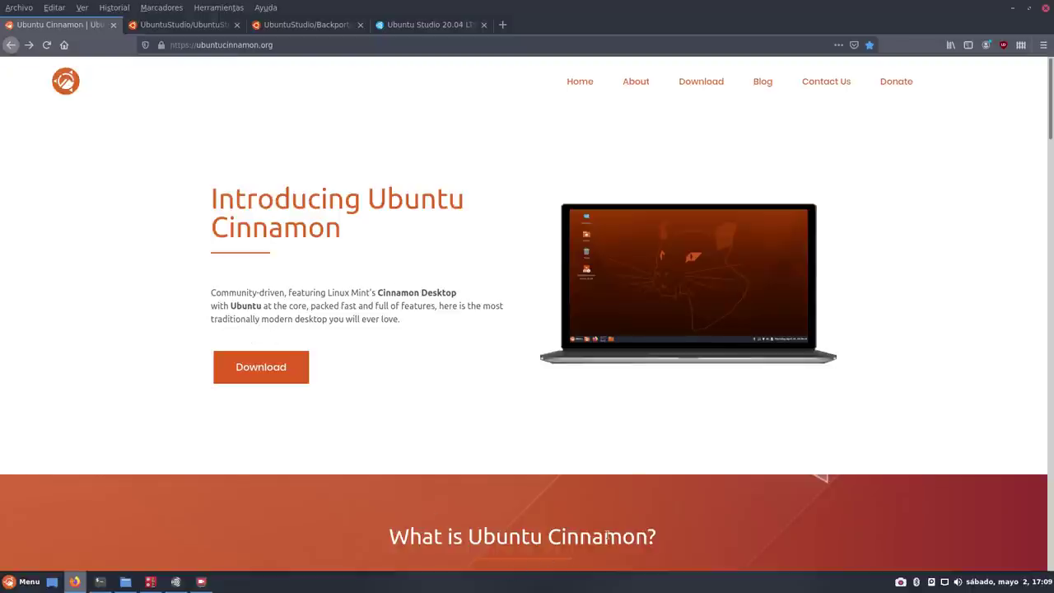
scroll(667, 537, down, 3)
drag(661, 381, 393, 376)
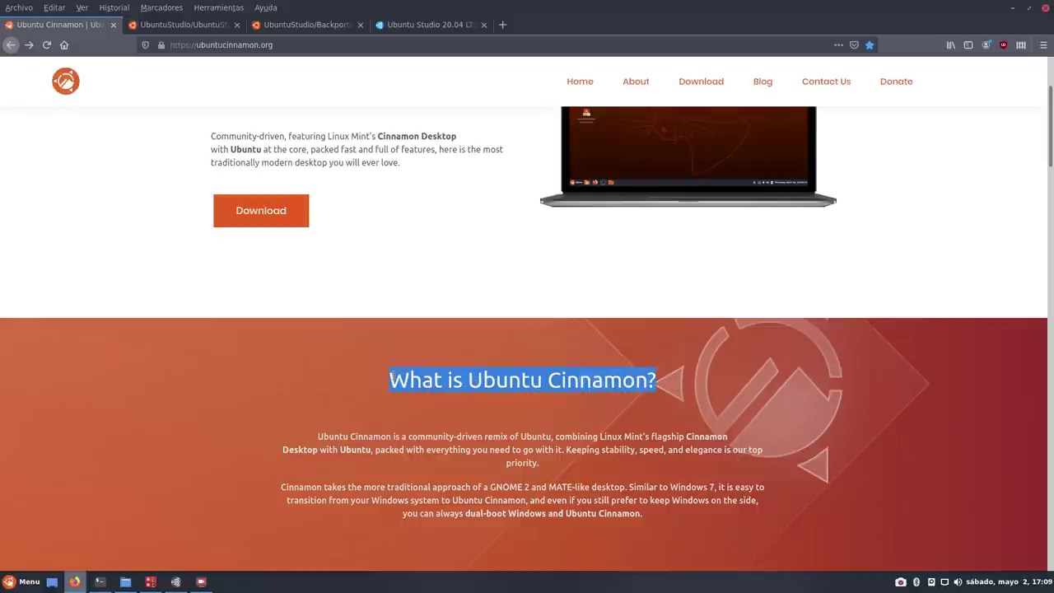
- Go back to the Ubuntu Studio 20.04 LTS announcement and look over its introduction and Upgrading section
click(428, 25)
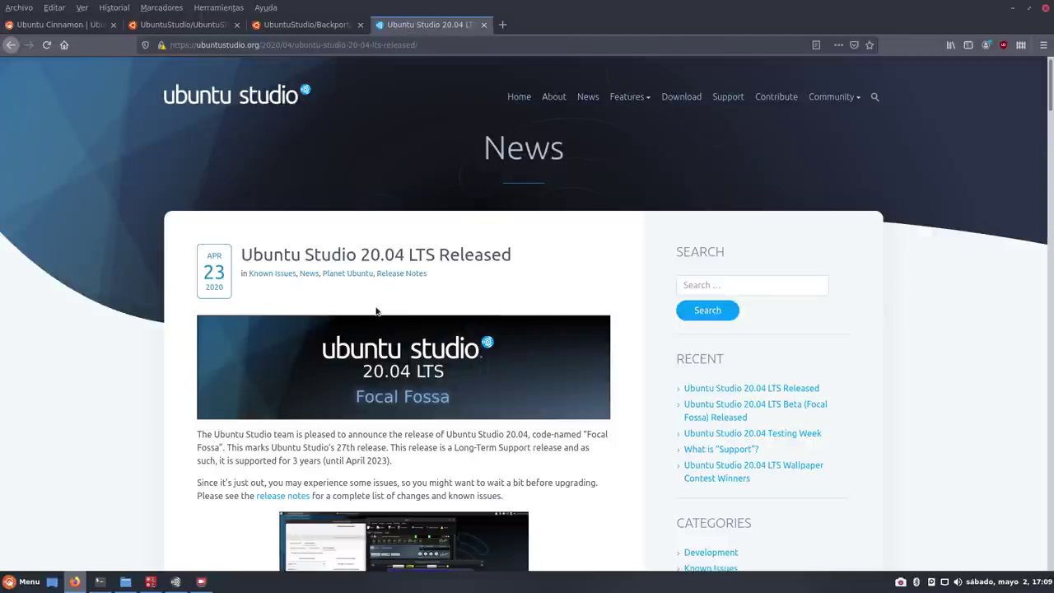
scroll(254, 378, down, 5)
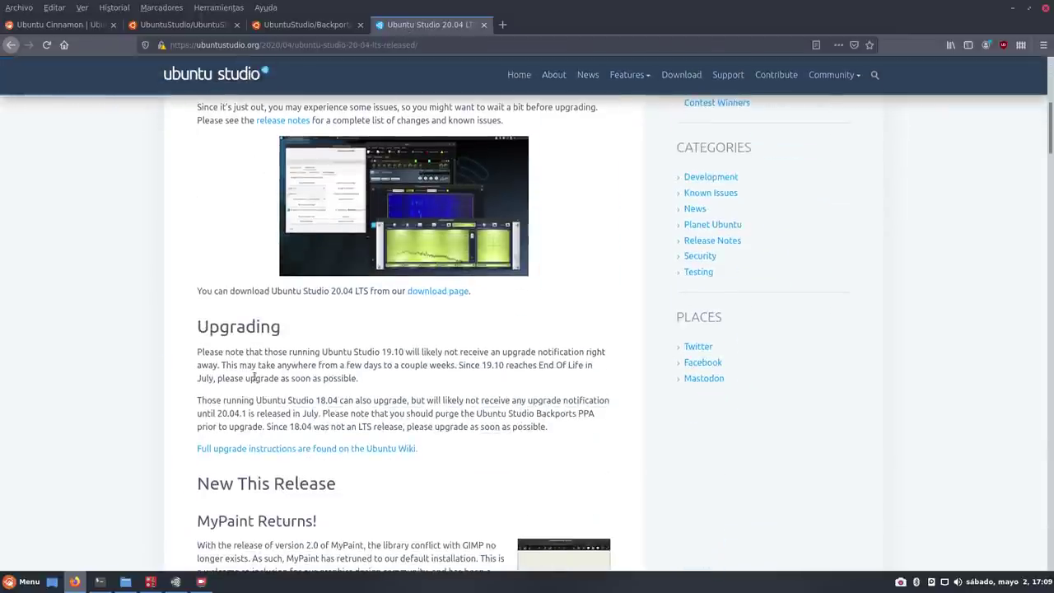
scroll(253, 377, up, 4)
scroll(254, 378, up, 2)
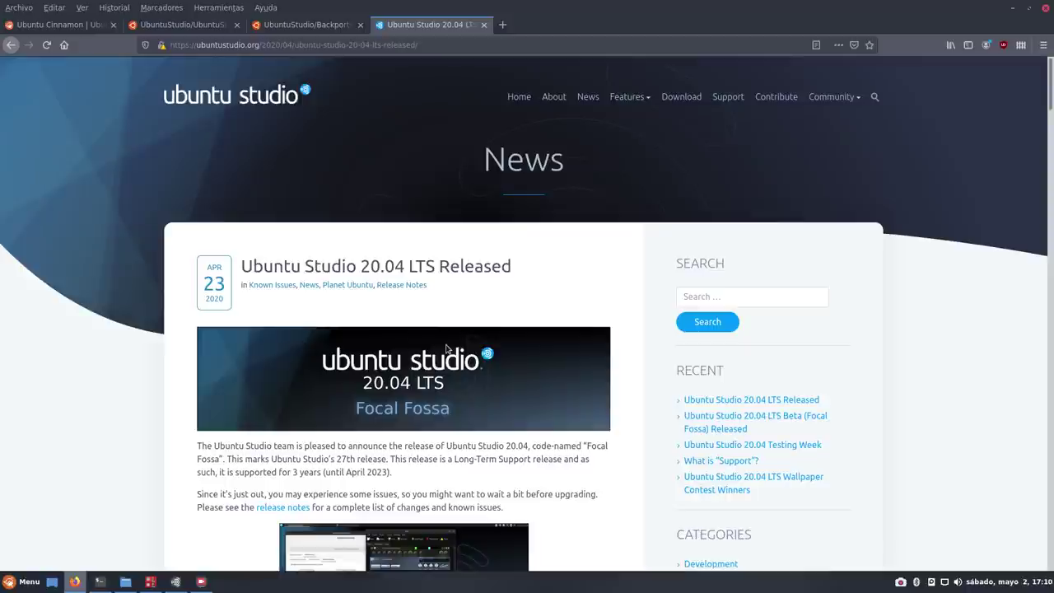
- Switch to Ubuntu Studio Controls, move its window to the middle of the screen to view the Jack Master Settings, and minimize it
click(175, 581)
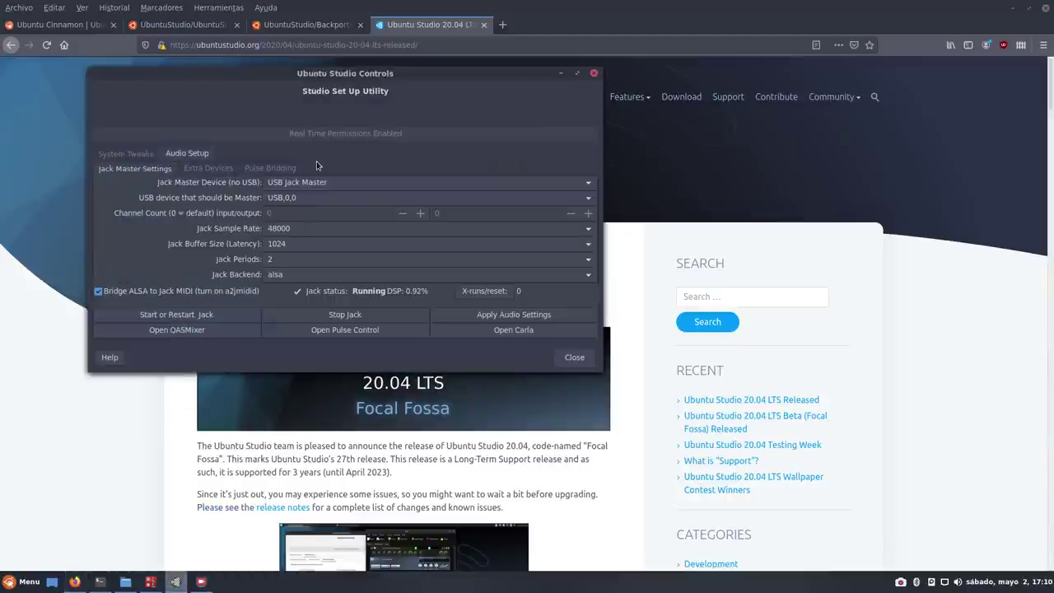
drag(395, 79, 621, 219)
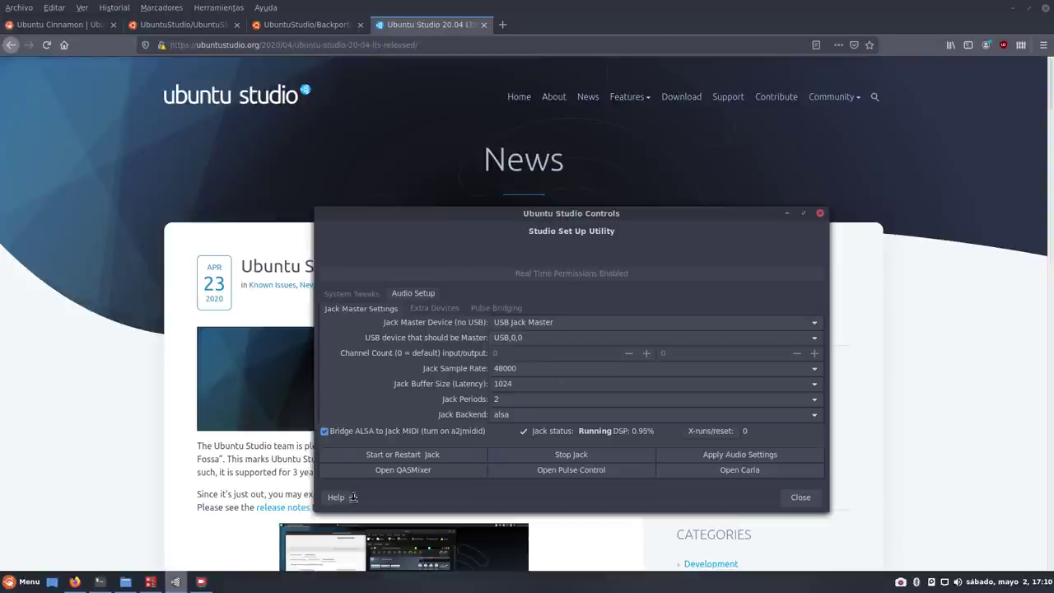
click(787, 215)
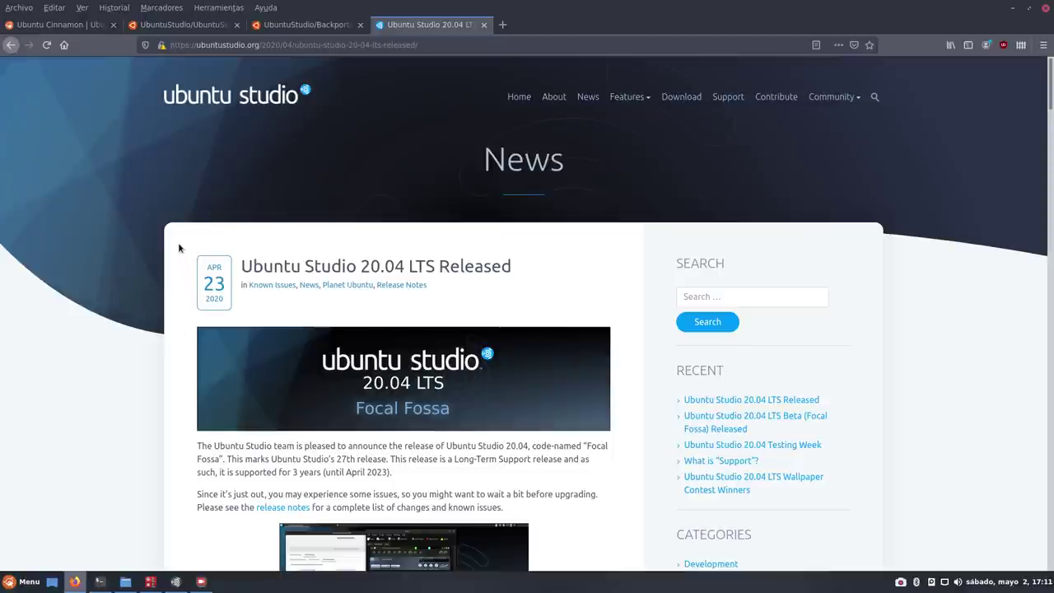
- Switch to the UbuntuStudioControls help page in Firefox and examine its feature list and the Obtaining Ubuntu Studio Controls section
click(181, 25)
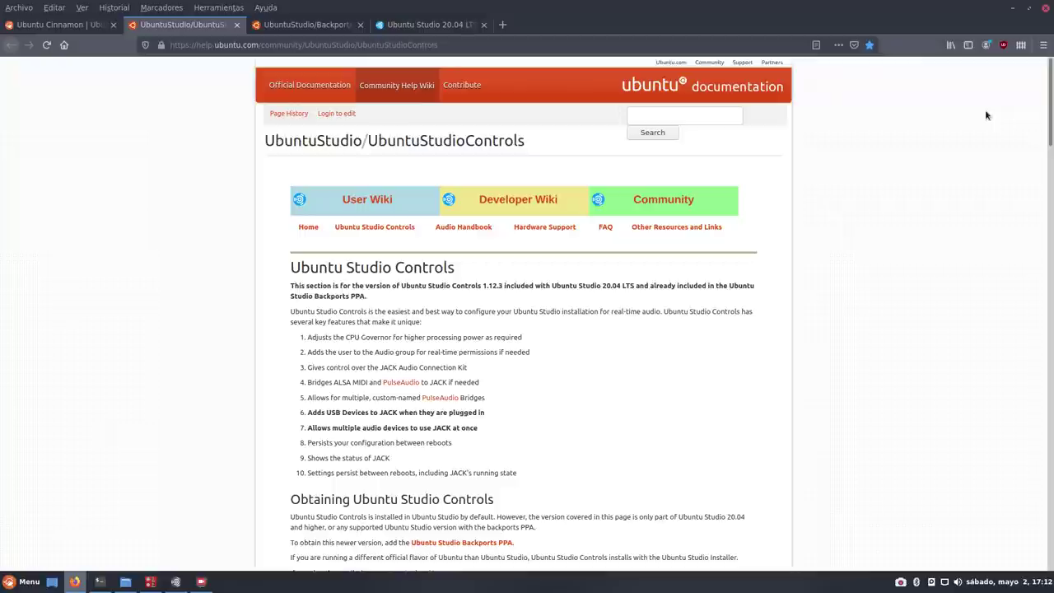
scroll(800, 249, down, 10)
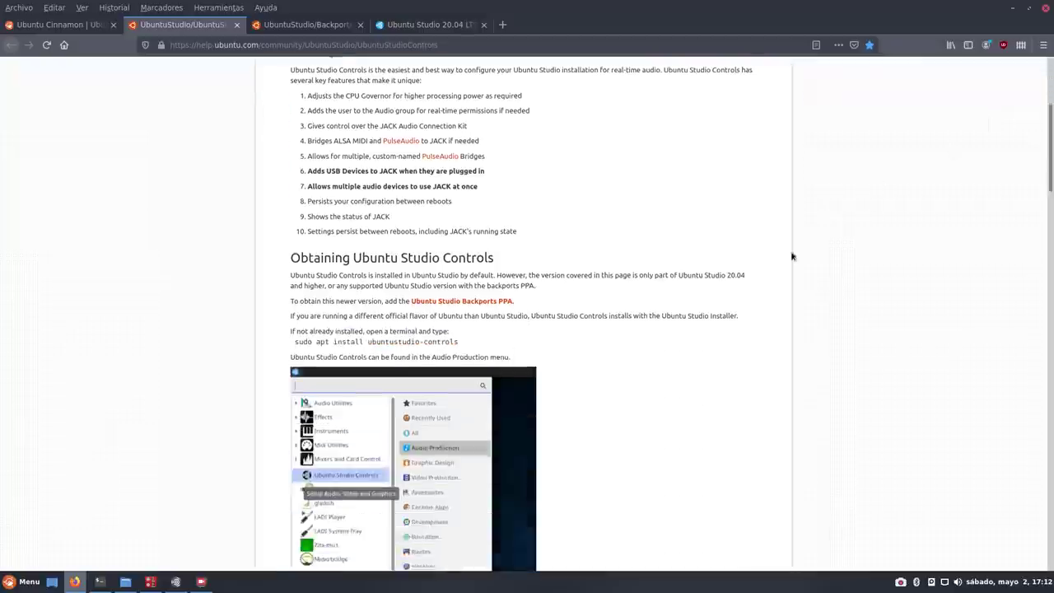
scroll(721, 280, down, 5)
scroll(714, 263, up, 15)
scroll(714, 264, up, 2)
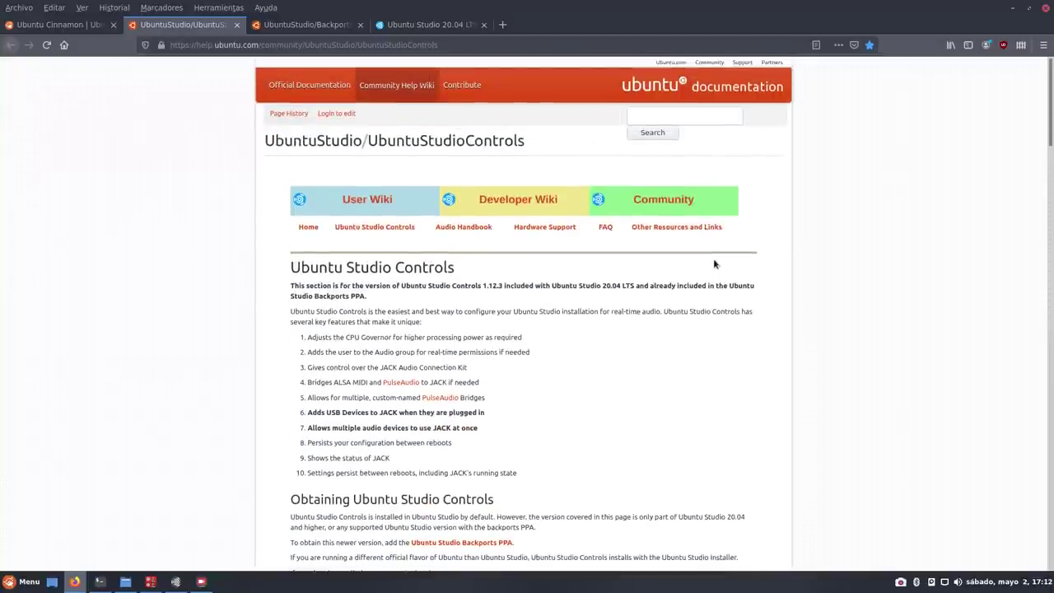
scroll(713, 264, down, 10)
scroll(592, 379, up, 10)
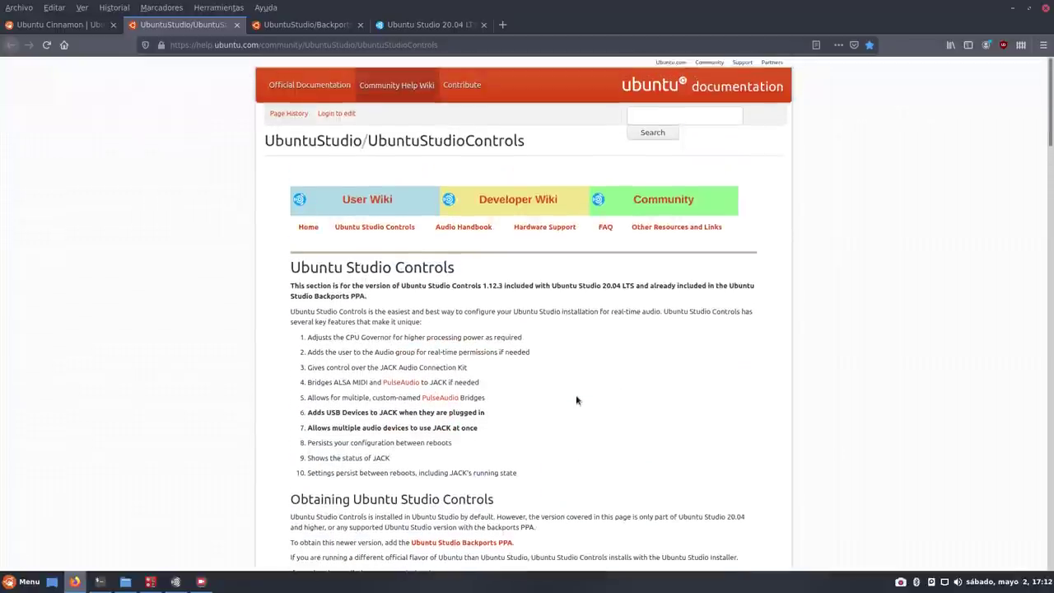
- Point out the address and title of the UbuntuStudioControls help page by highlighting them, and clear the selection
click(481, 45)
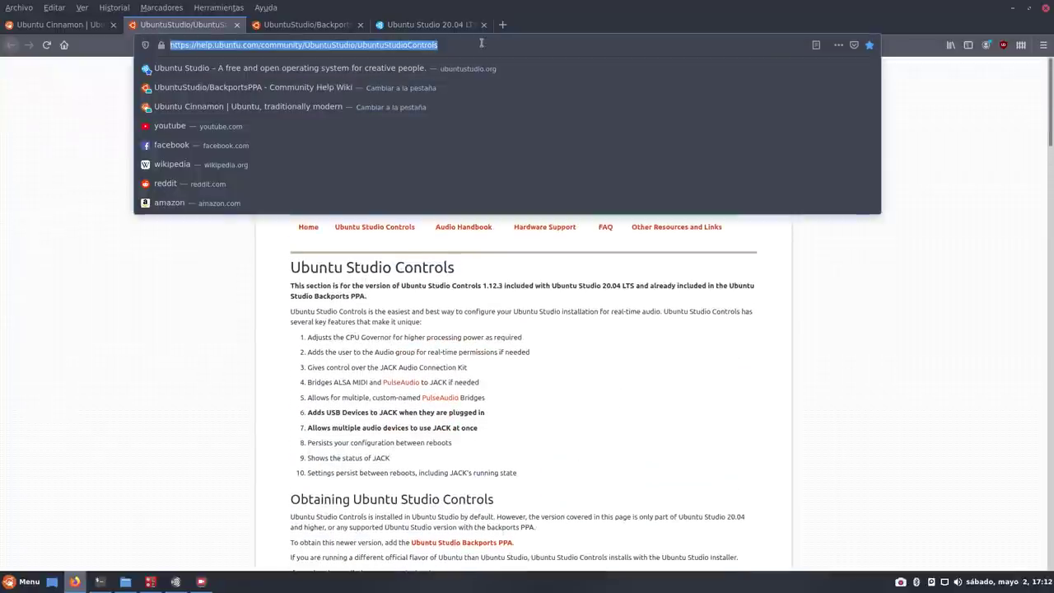
click(129, 382)
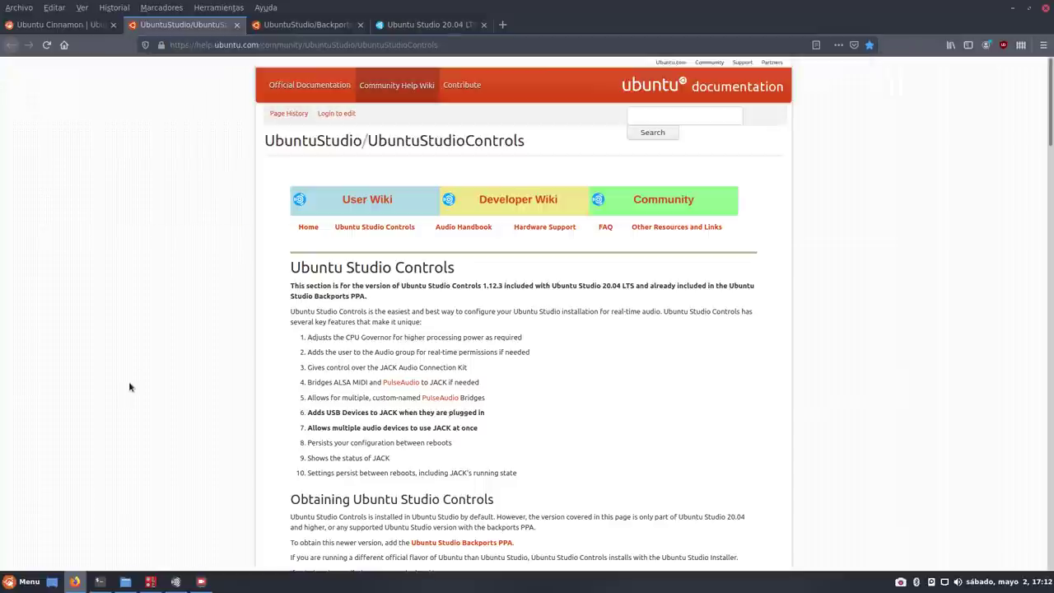
drag(537, 147, 357, 157)
click(156, 257)
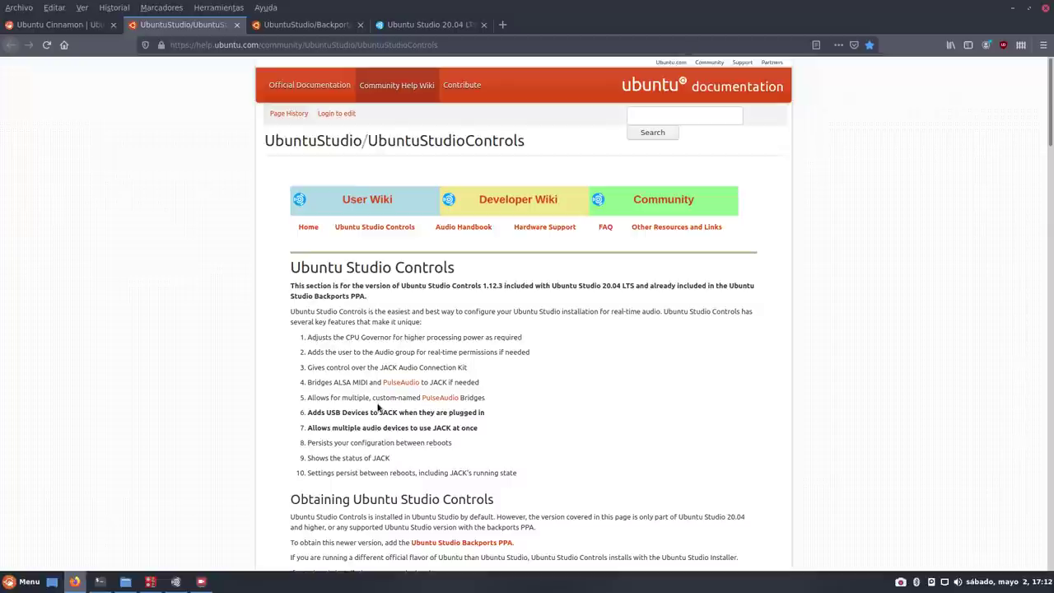
- Examine the Ubuntu Studio Controls documentation through Audio Setup, Extra Devices and Pulse Bridging, and return to its start
scroll(181, 365, down, 5)
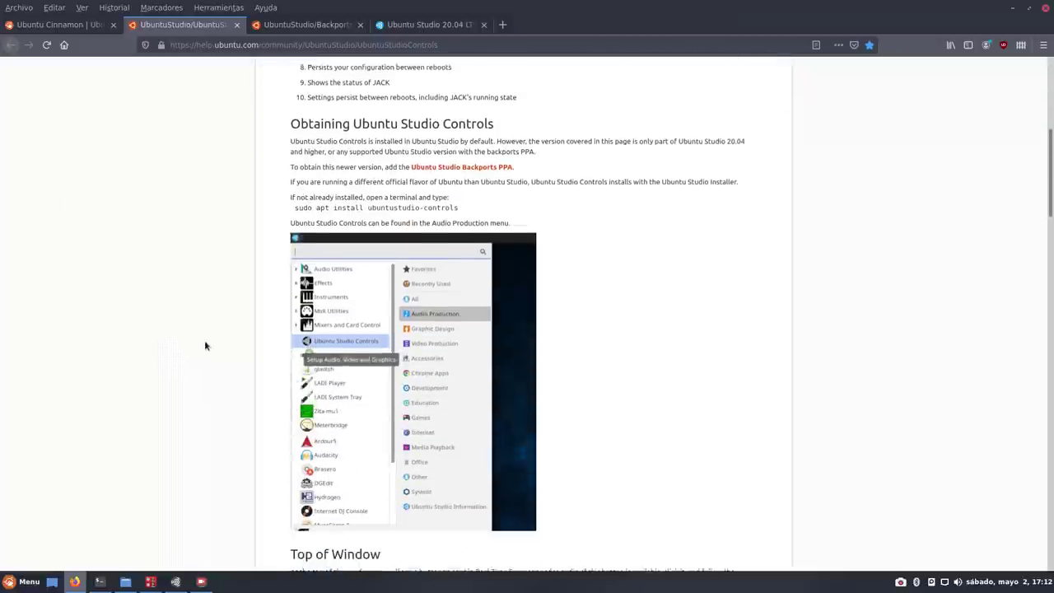
scroll(201, 348, down, 10)
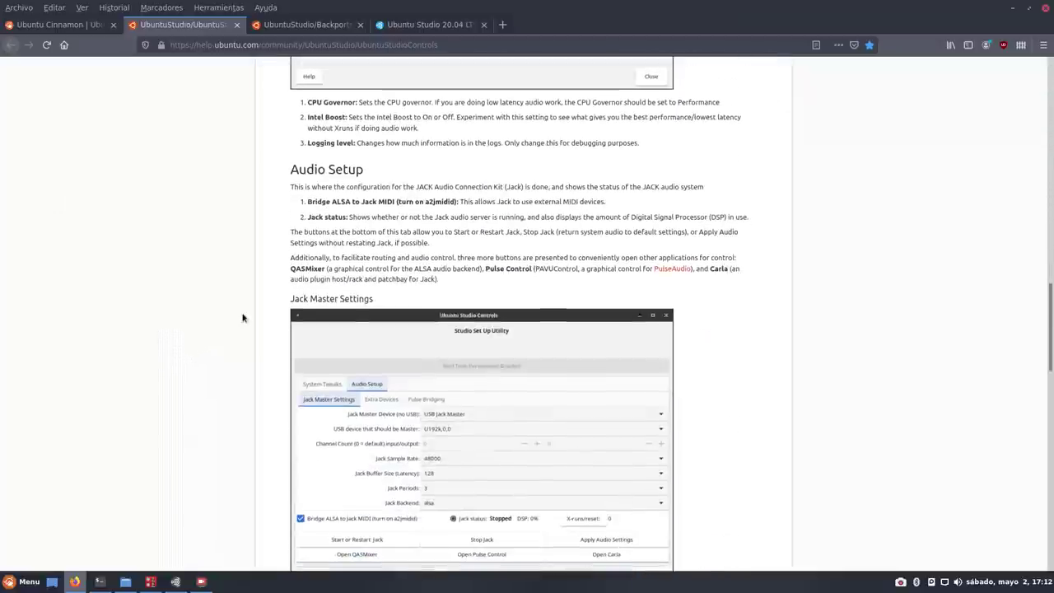
scroll(242, 317, down, 5)
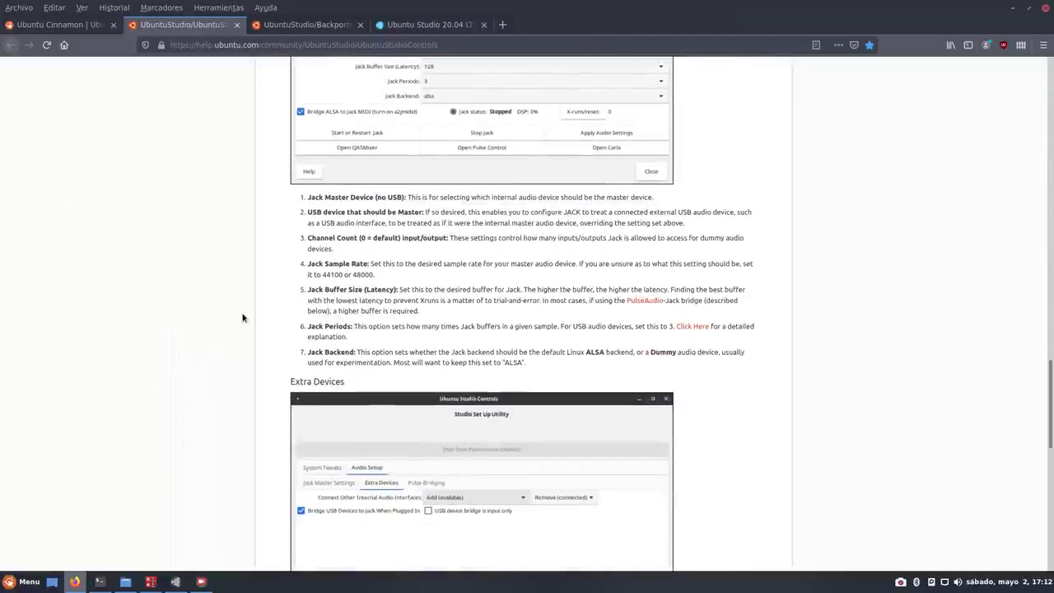
scroll(243, 315, down, 8)
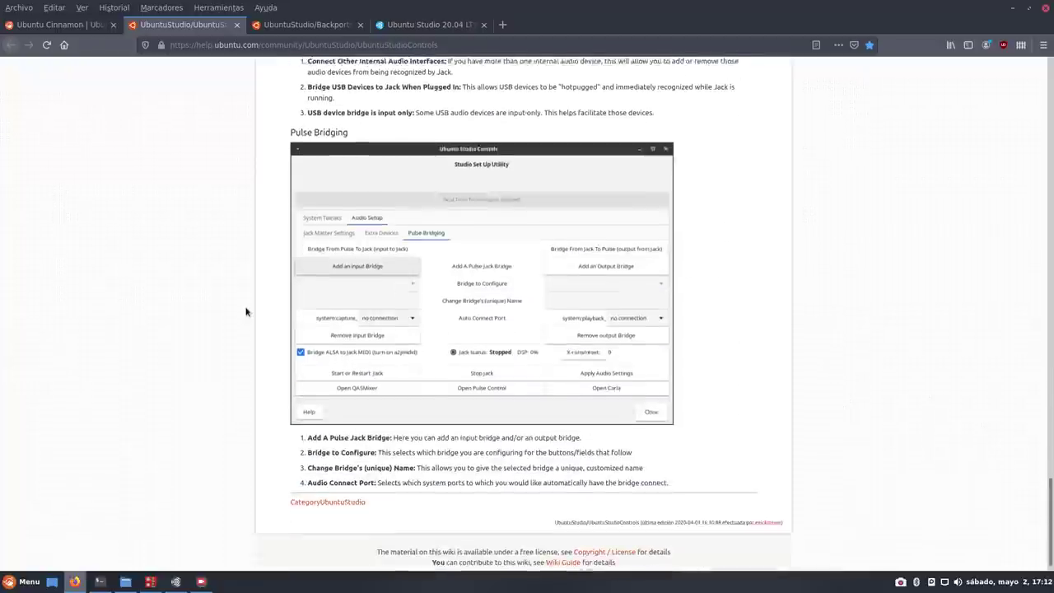
scroll(241, 298, up, 13)
scroll(241, 294, up, 20)
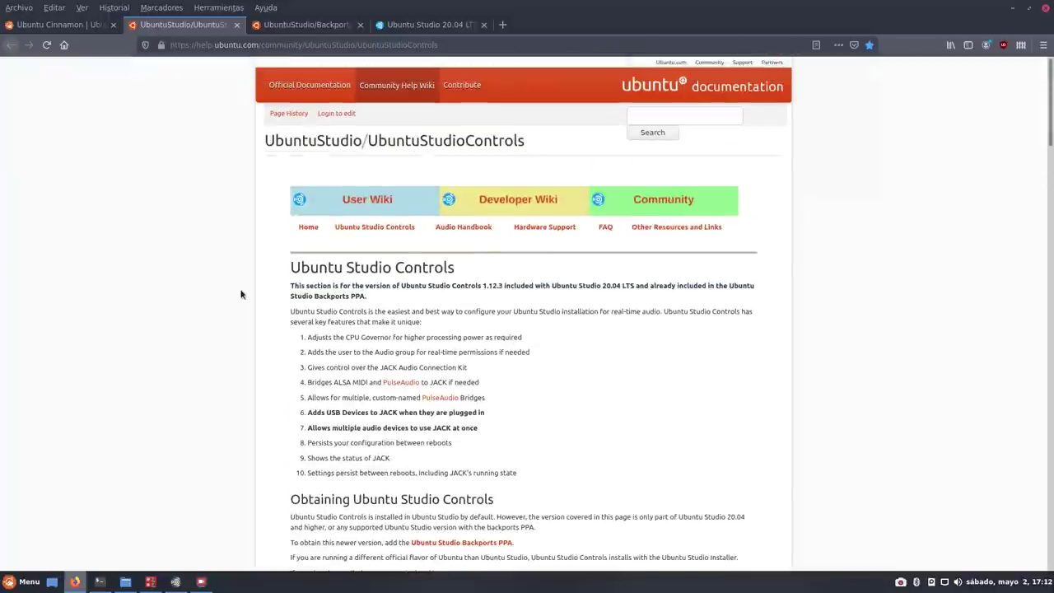
- Highlight the command "sudo apt install ubuntustudio-controls" and open the Ubuntu Studio Backports PPA link in a new browser tab
scroll(241, 294, down, 1)
scroll(186, 373, down, 2)
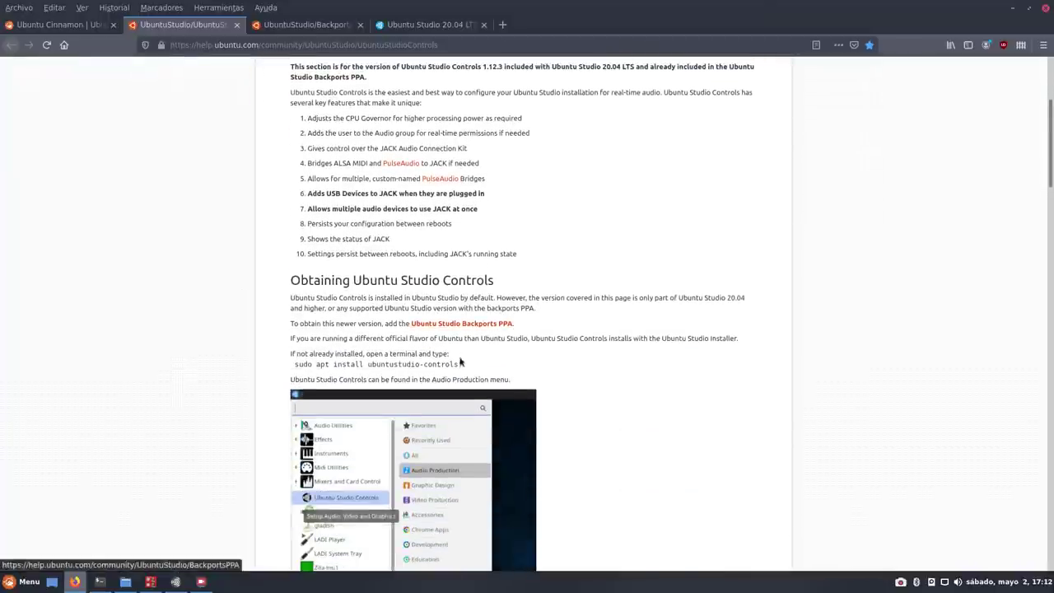
drag(293, 364, 458, 364)
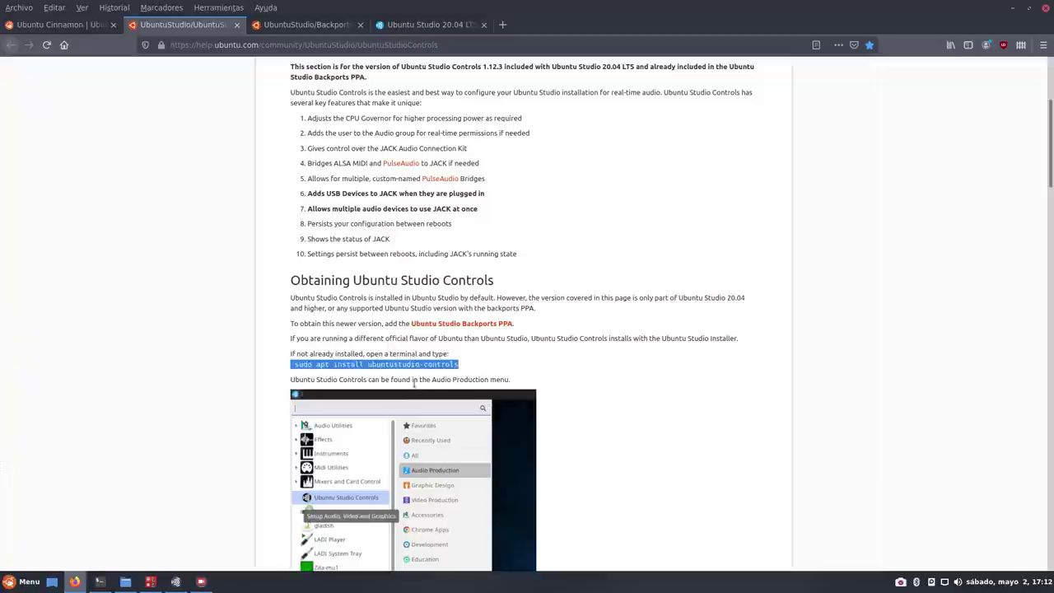
right_click(431, 328)
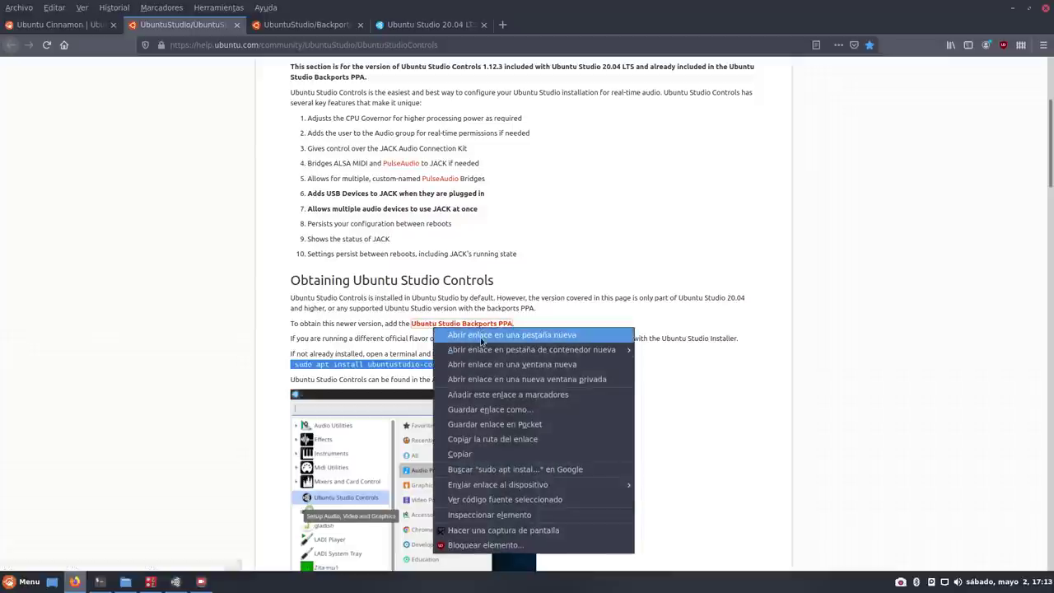
click(483, 339)
- Show the Ubuntu Studio Backports PPA page and highlight the terminal commands for adding the PPA manually, and clear the selection
click(301, 24)
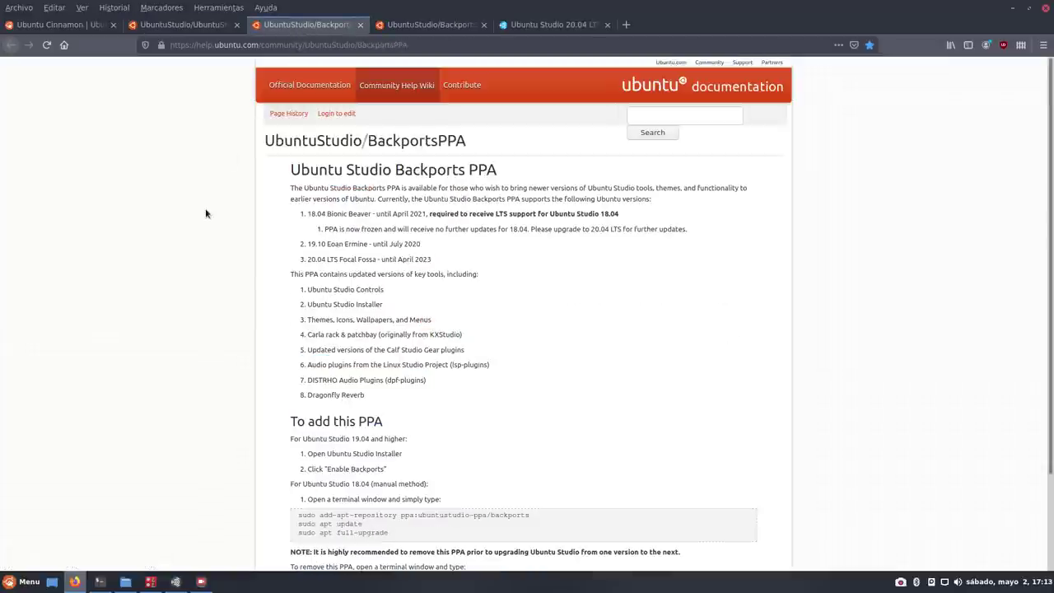
scroll(204, 219, down, 3)
drag(535, 404, 306, 404)
drag(407, 421, 290, 402)
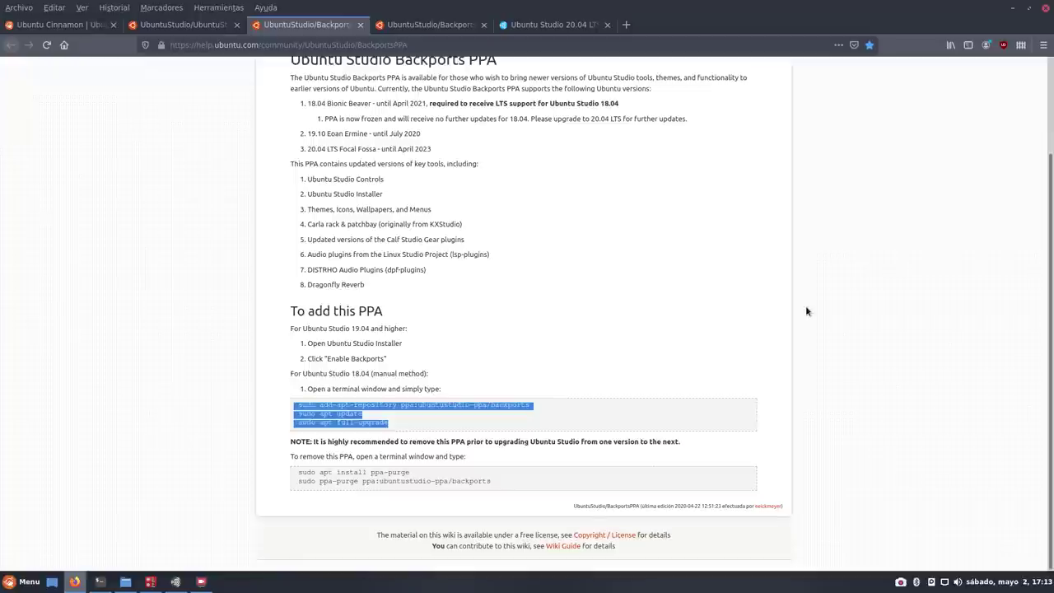
click(689, 264)
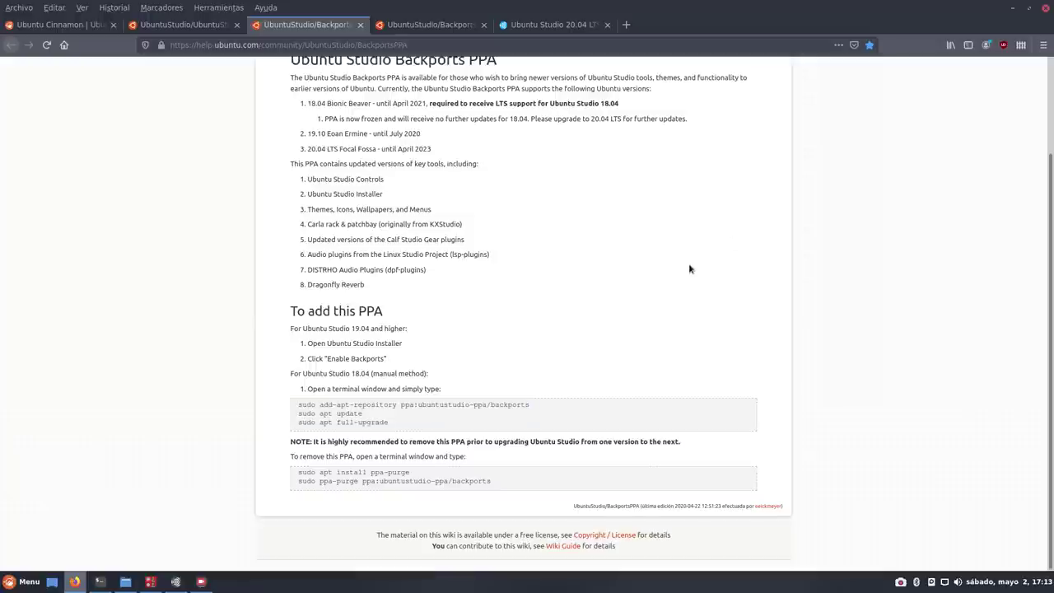
- Highlight the Backports PPA introduction and the note on upgrading from 18.04 to 20.04 LTS, and go back to the instructions for adding the PPA
scroll(691, 276, up, 3)
drag(651, 207, 278, 167)
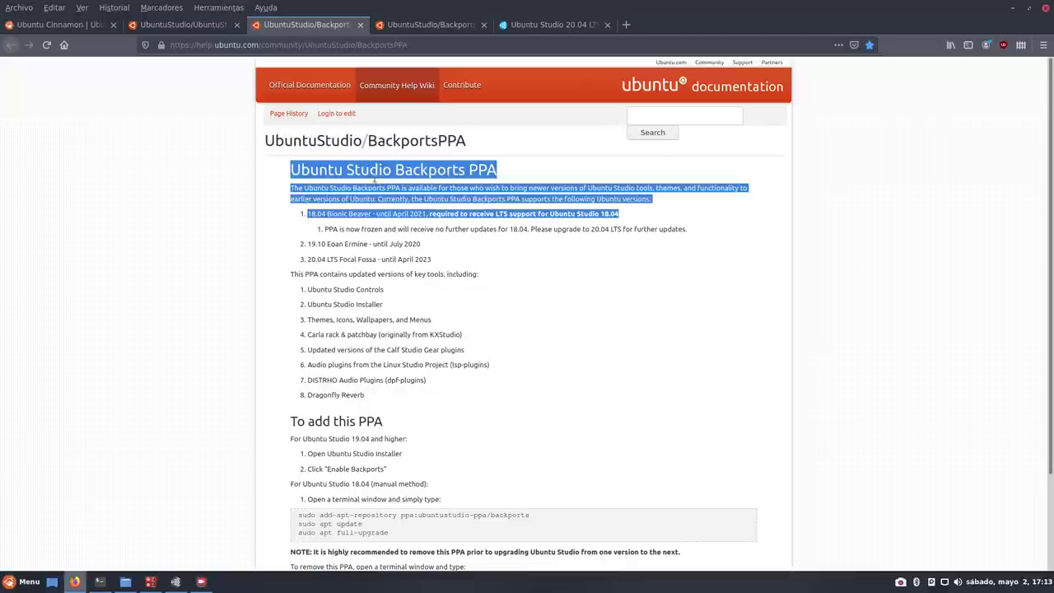
click(562, 373)
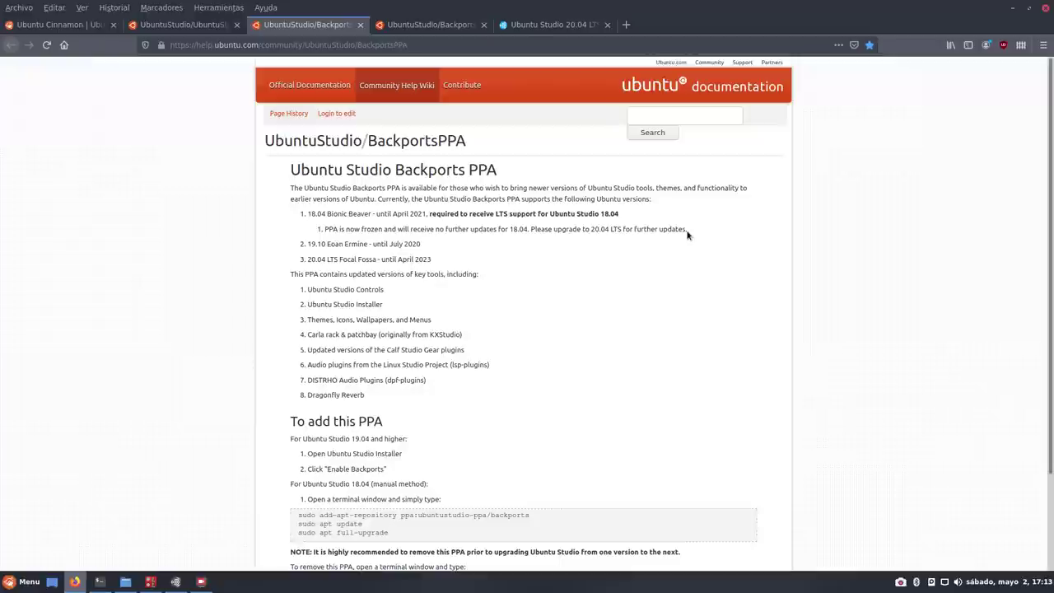
drag(688, 231, 313, 231)
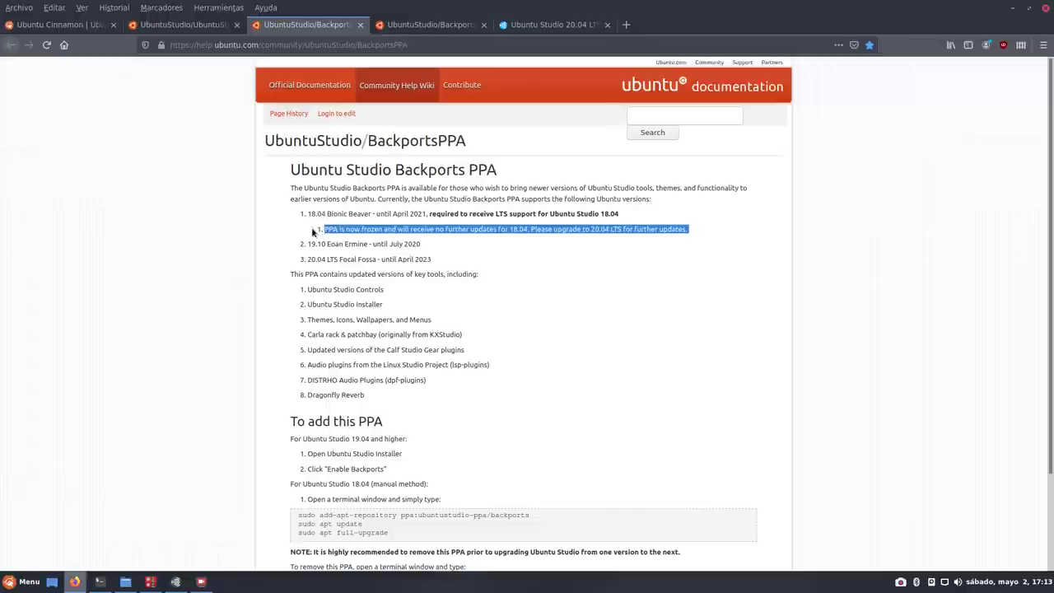
click(627, 250)
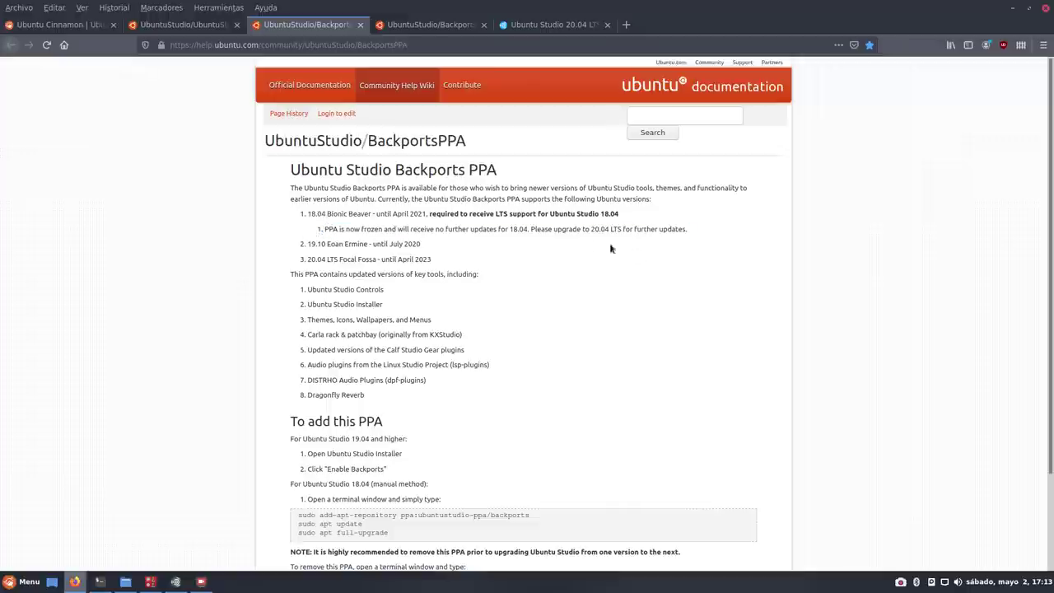
drag(688, 229, 583, 230)
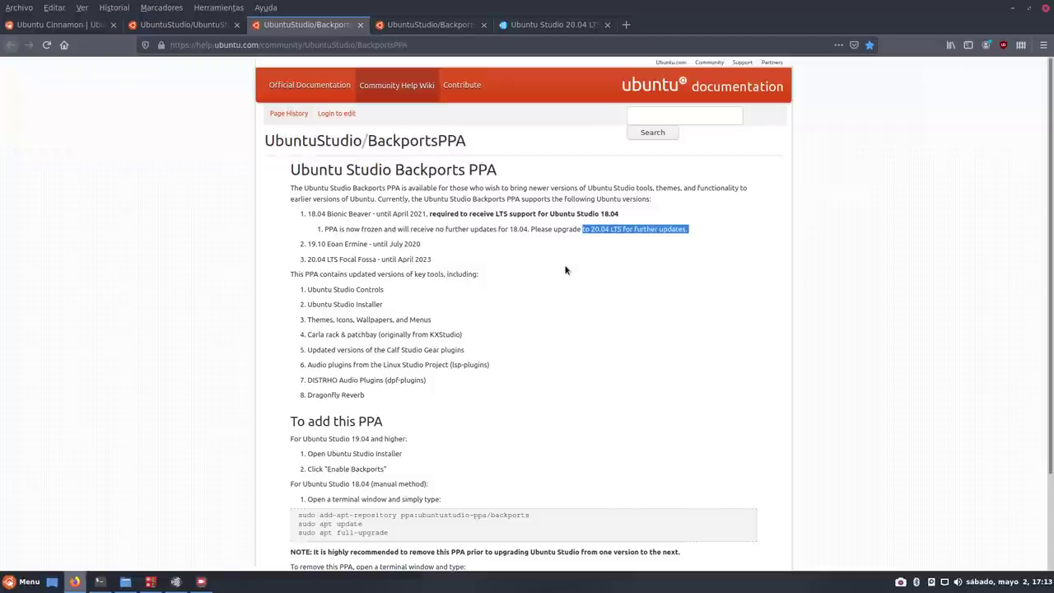
click(654, 308)
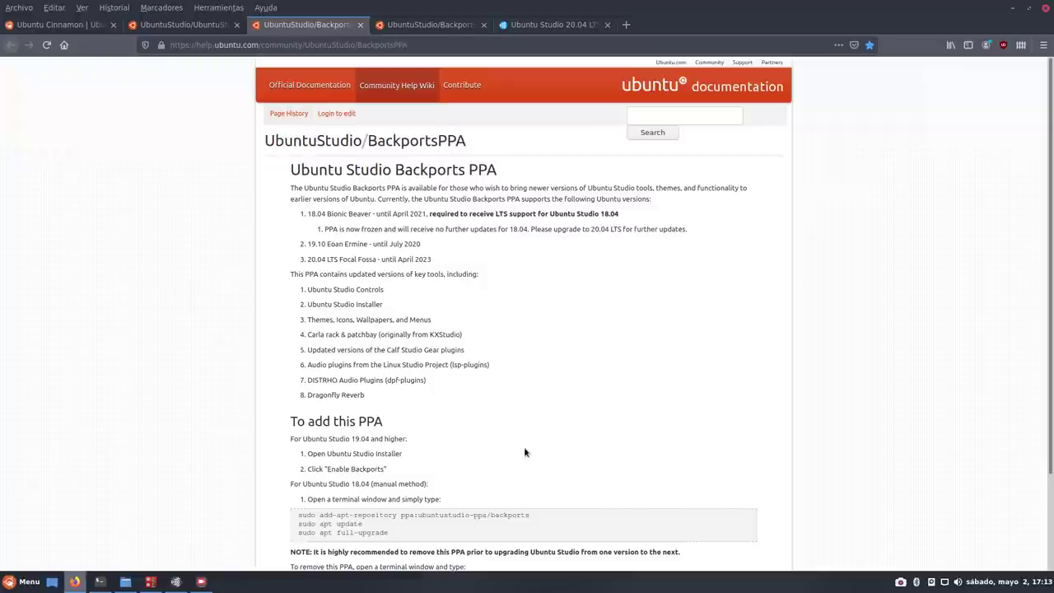
scroll(525, 452, down, 3)
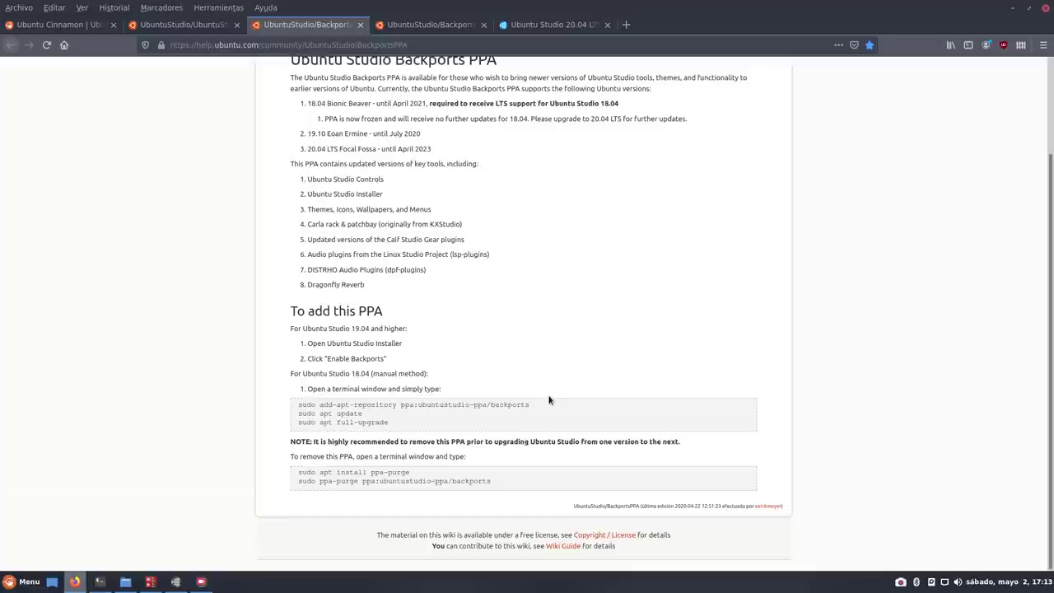
- Highlight the command "sudo add-apt-repository ppa:ubuntustudio-ppa/backports" in the manual method for adding the PPA
drag(456, 403, 431, 404)
click(559, 412)
drag(531, 405, 235, 409)
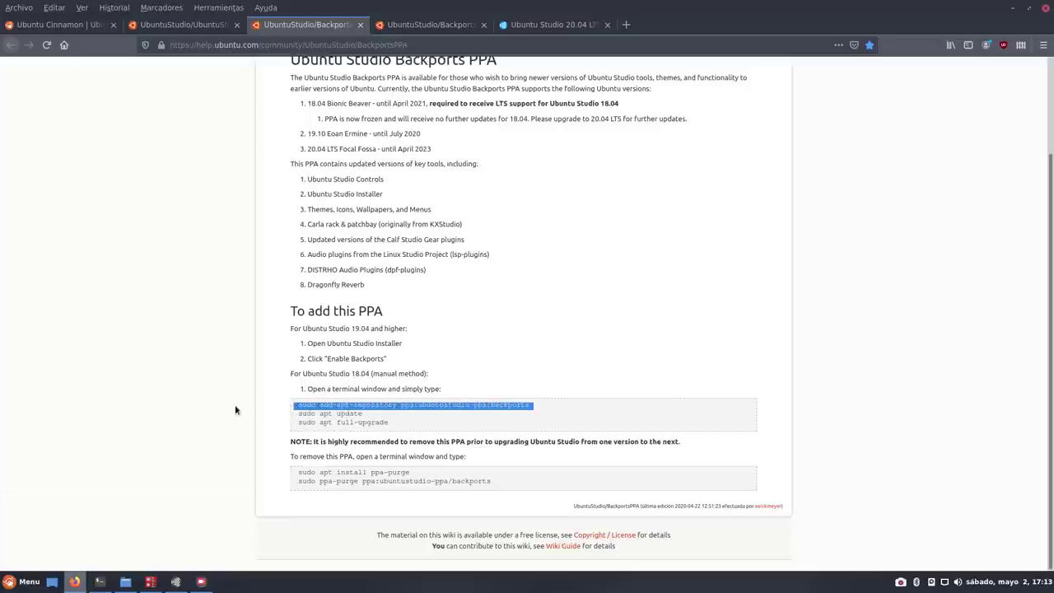
- Return to the Ubuntu Studio Controls documentation and highlight only the package name "ubuntustudio-controls" in the install command
click(219, 30)
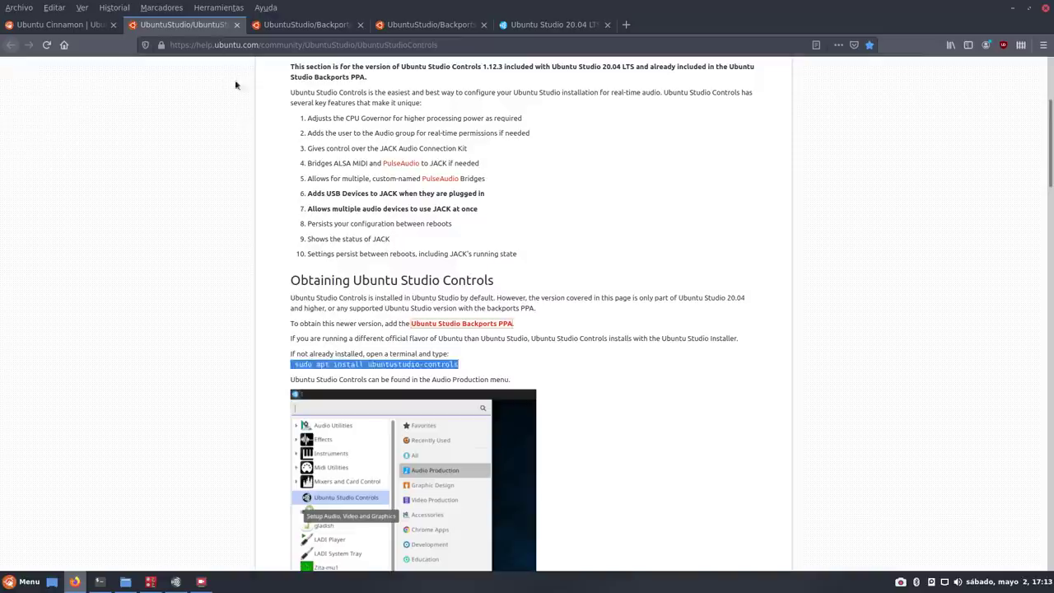
click(474, 364)
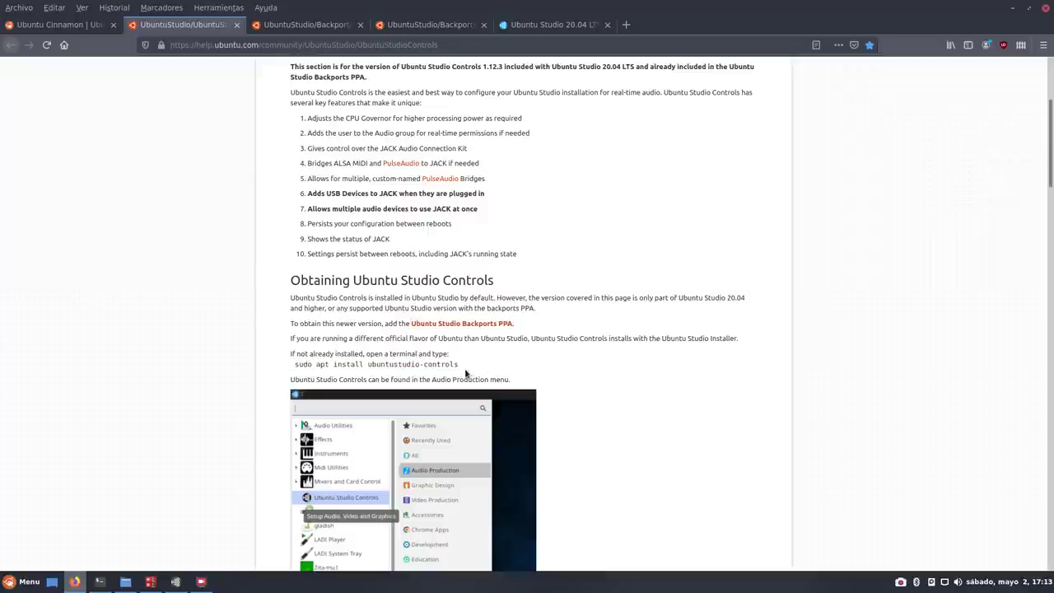
drag(463, 364, 367, 364)
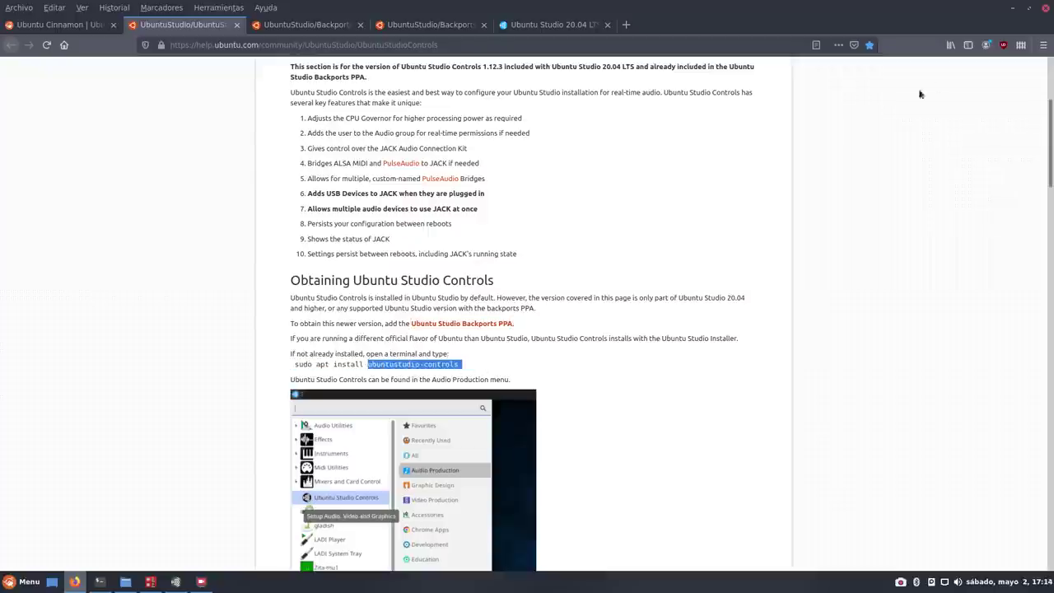
- Switch to Ubuntu Studio Controls and show the Extra Devices and Pulse Bridging settings, returning to Jack Master Settings
click(1012, 8)
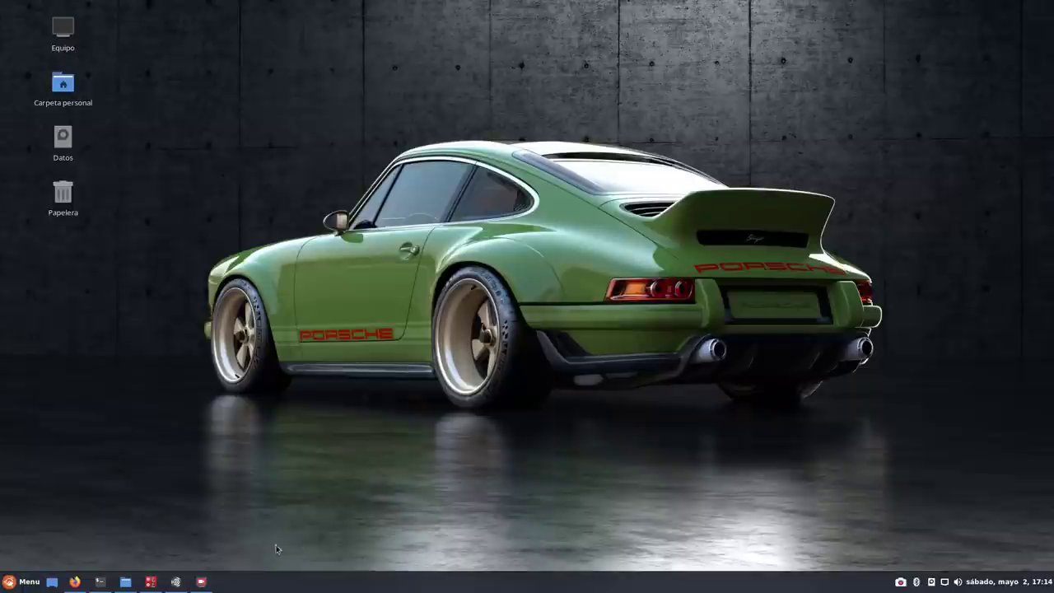
click(176, 582)
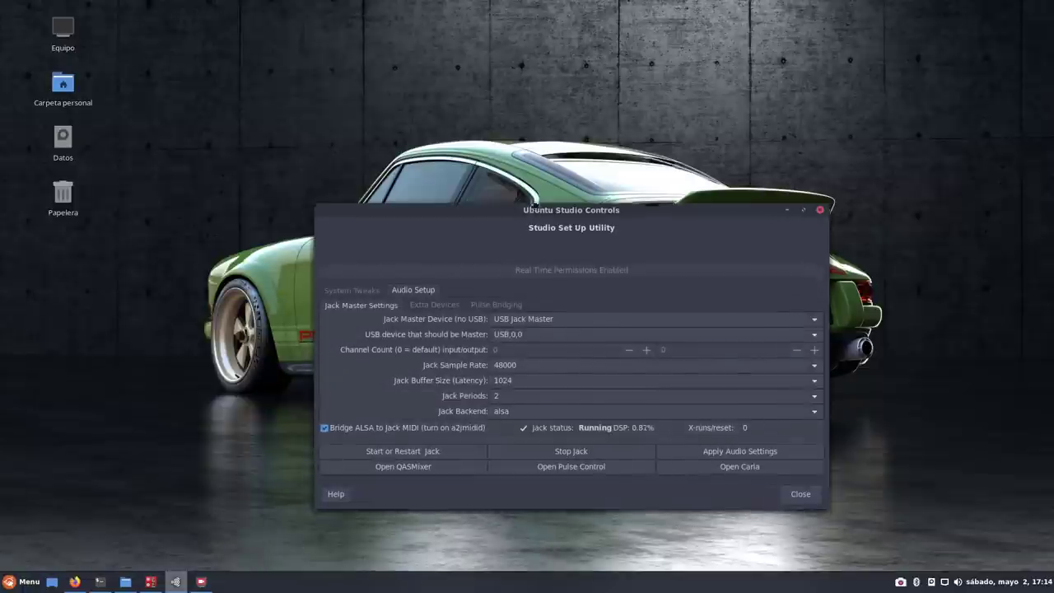
drag(534, 217, 444, 72)
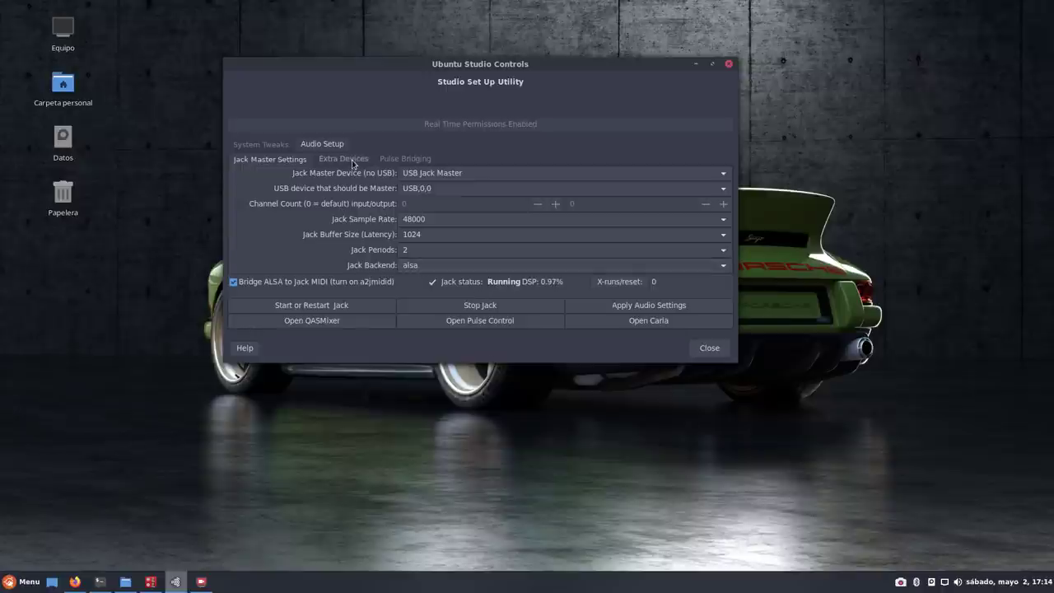
click(352, 161)
click(406, 161)
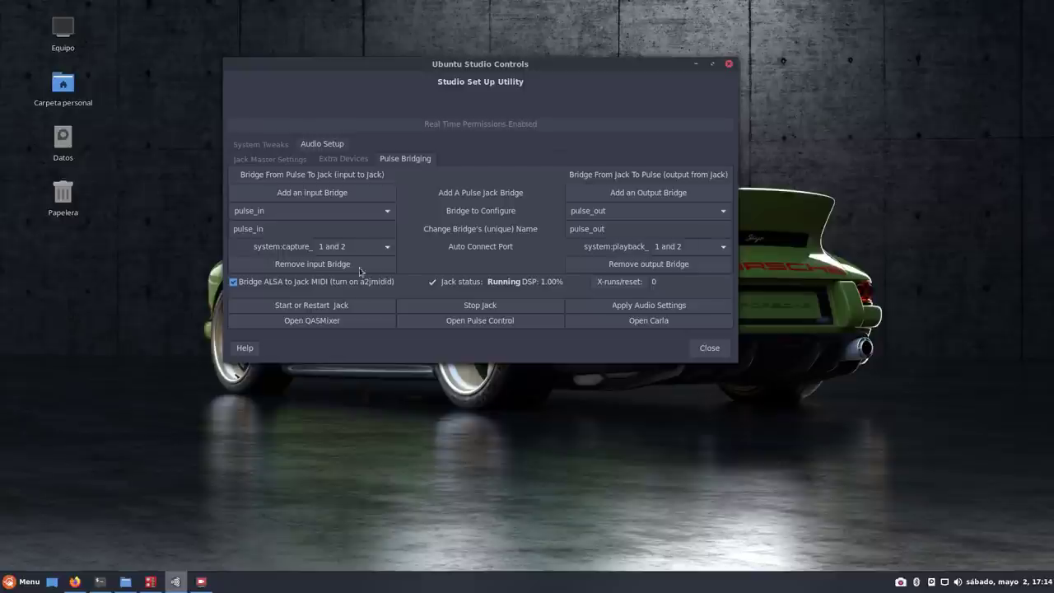
click(334, 161)
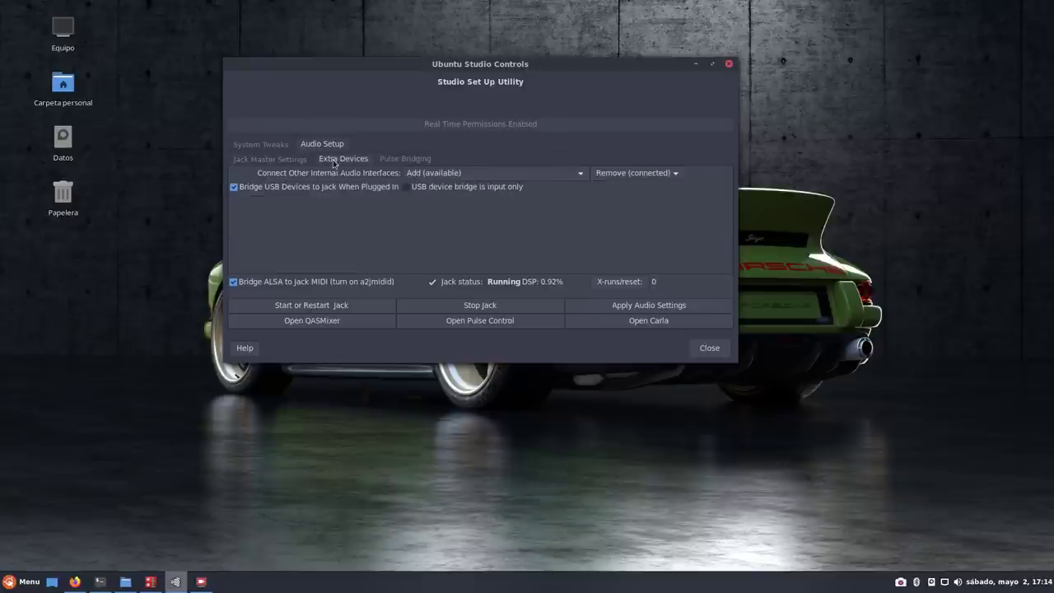
click(271, 160)
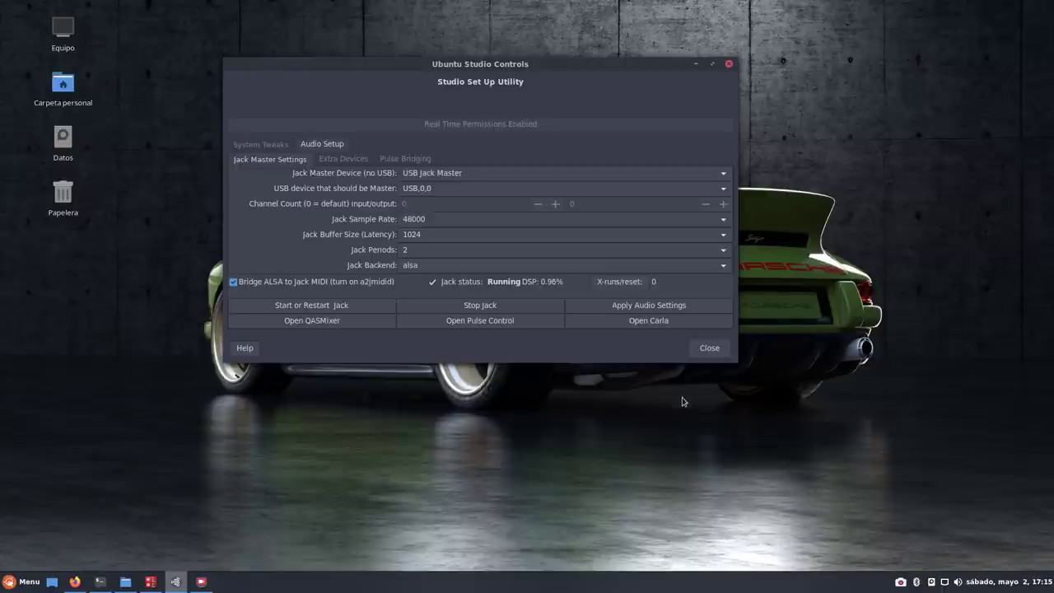
- Open Carla from Ubuntu Studio Controls, move the SimpleScreenRecorder block below the other connections in the Patchbay, and minimize Carla
click(658, 322)
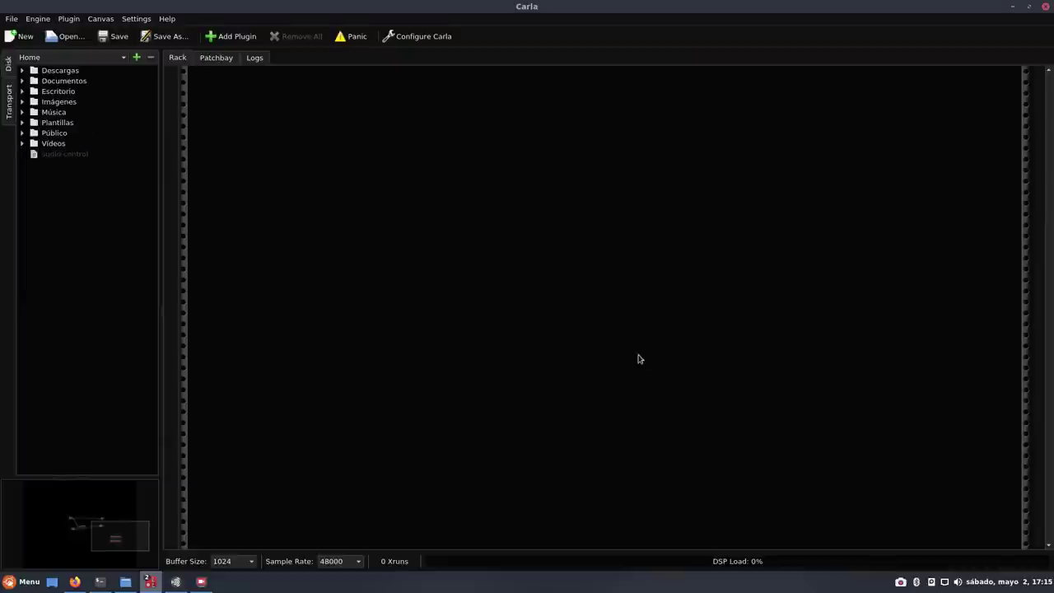
click(228, 60)
drag(417, 241, 627, 418)
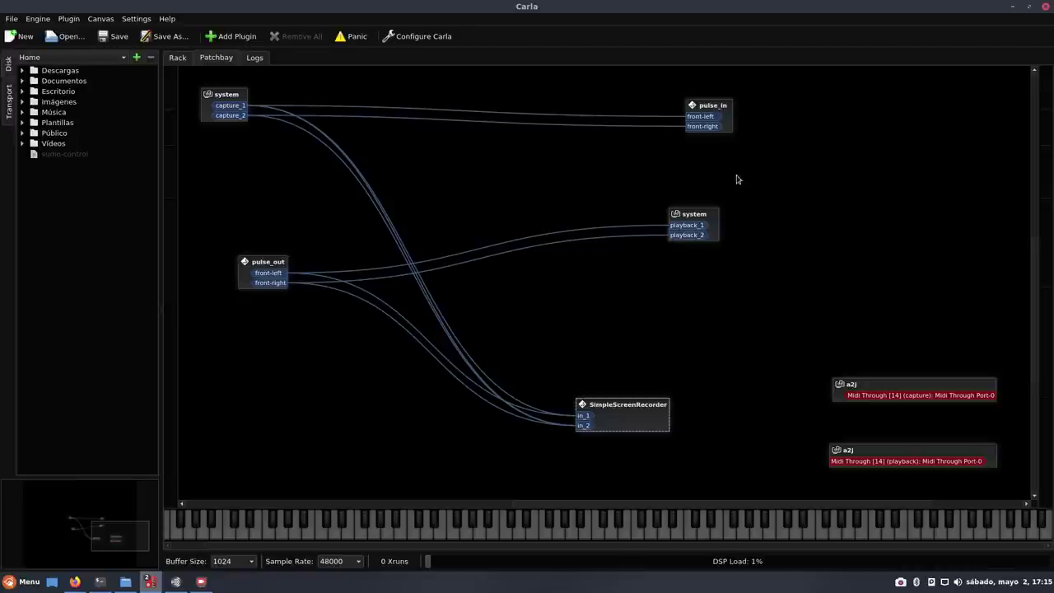
click(1013, 8)
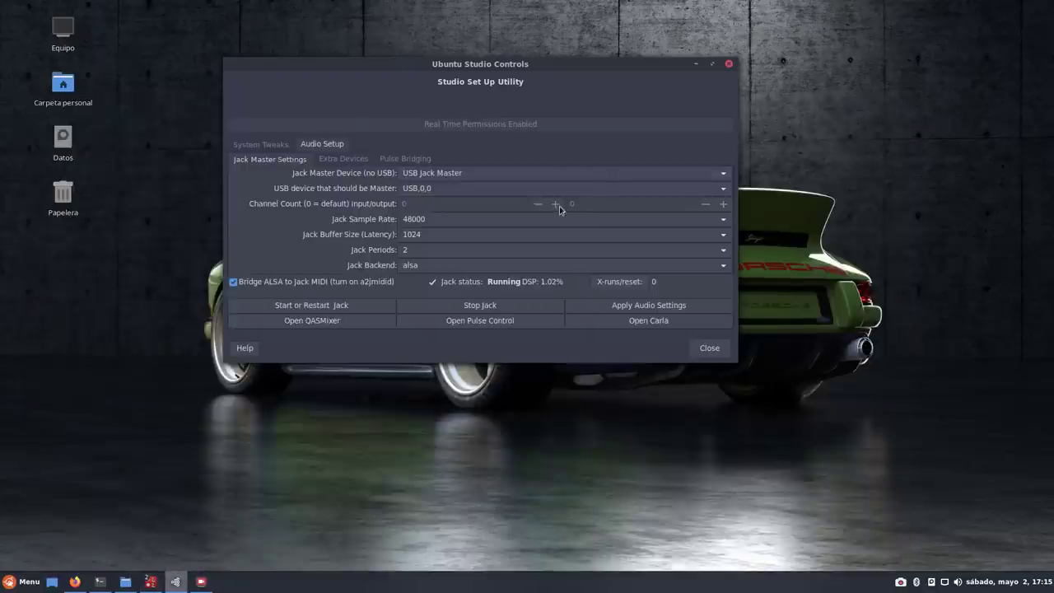
- Reposition the Ubuntu Studio Controls window on the desktop and minimize it after briefly restoring it
drag(518, 73, 586, 88)
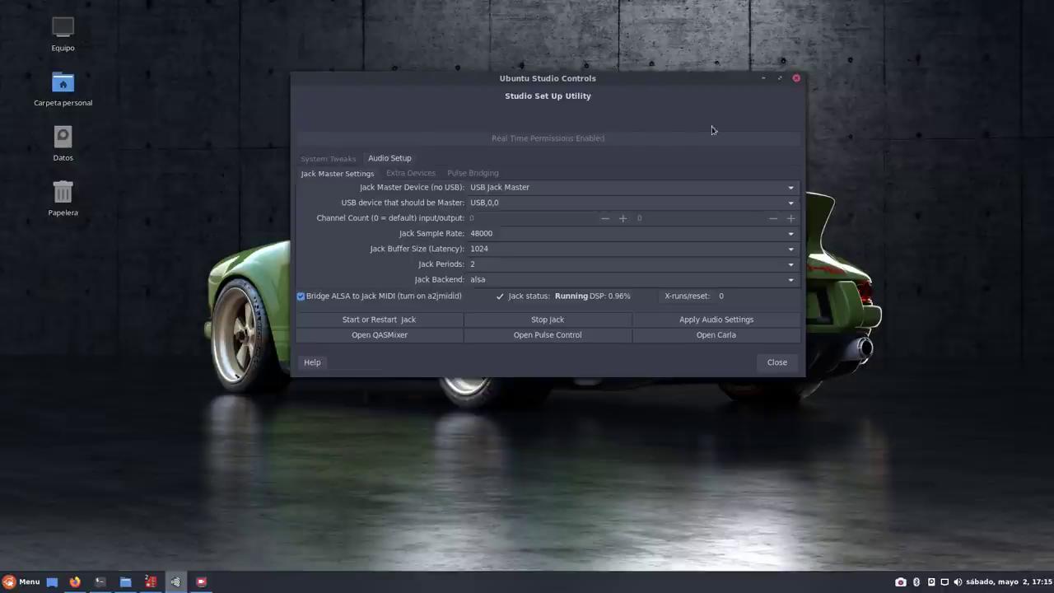
click(763, 78)
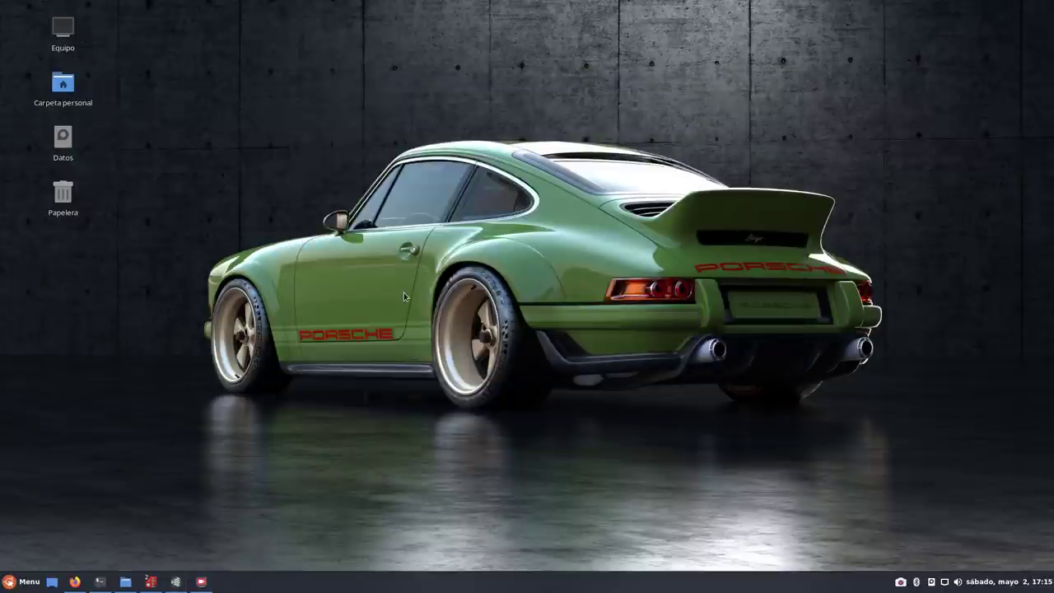
click(175, 583)
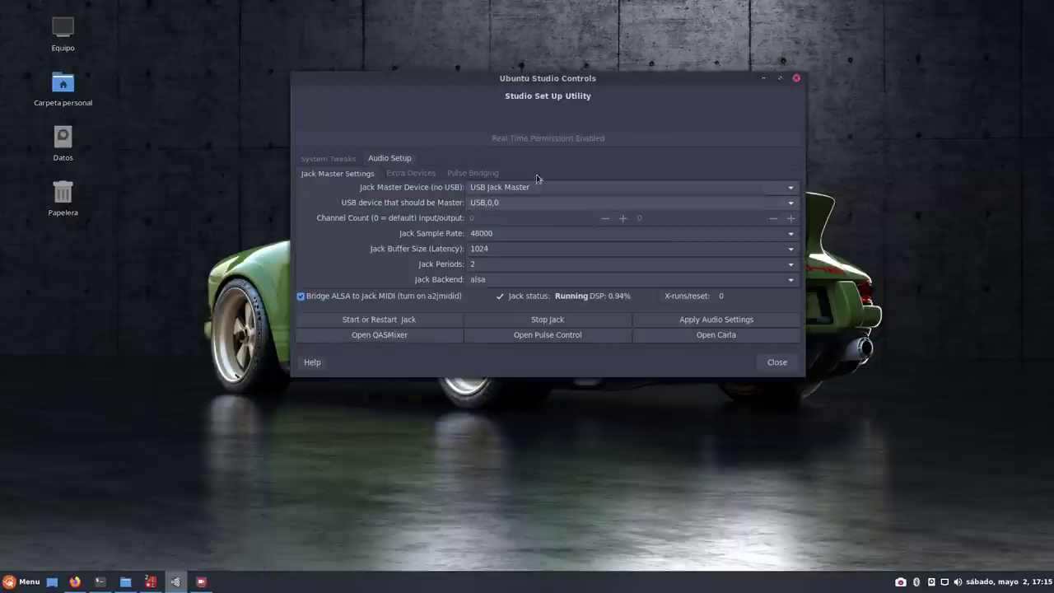
click(764, 78)
- Switch to Firefox, highlight the full command "sudo apt install ubuntustudio-controls" in the documentation, and minimize the browser
click(73, 583)
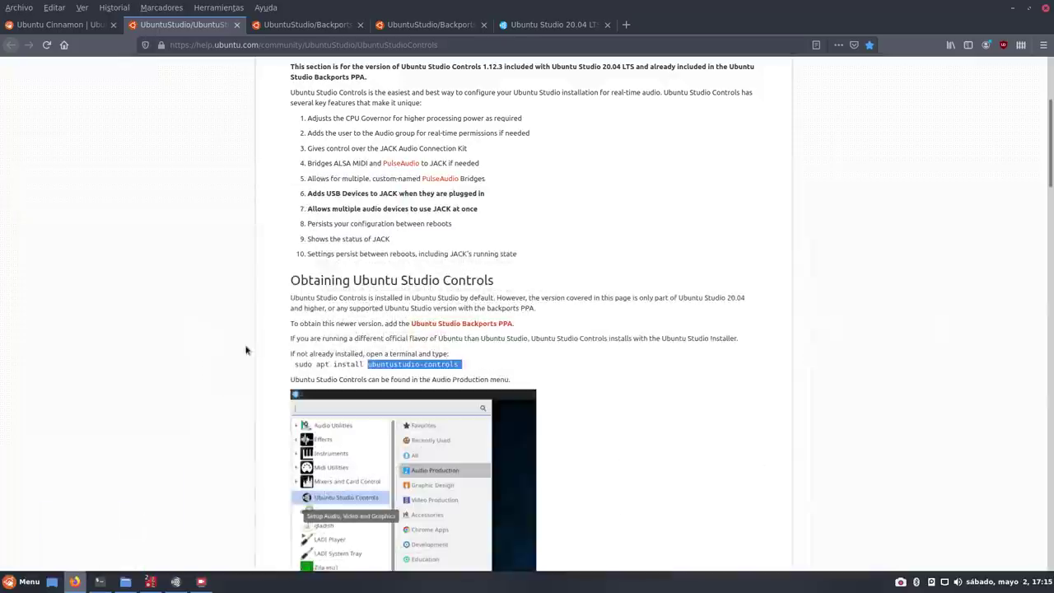
scroll(363, 354, up, 3)
scroll(378, 373, down, 2)
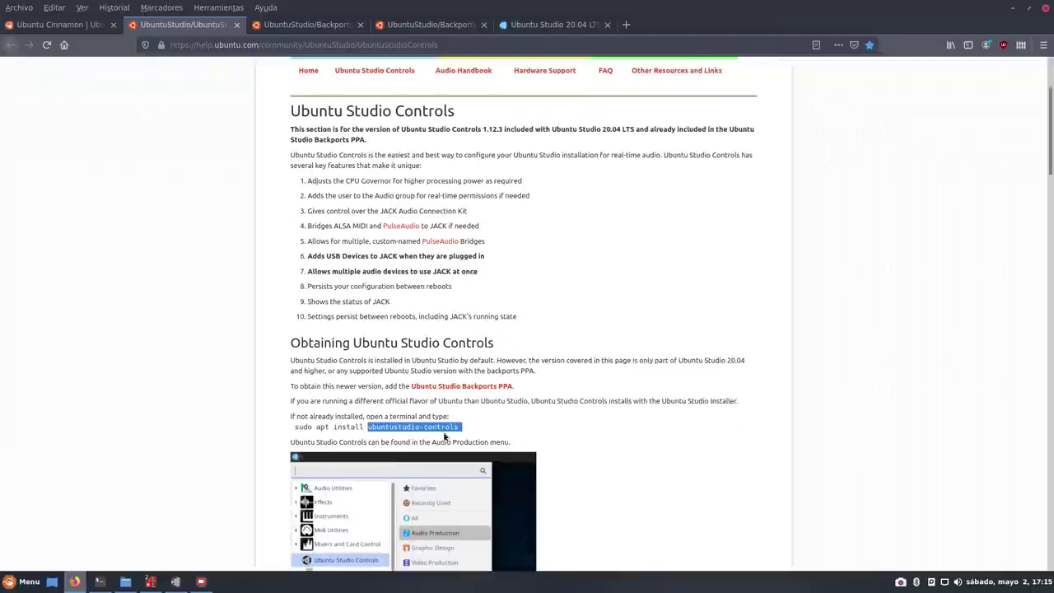
click(466, 433)
drag(326, 431, 294, 431)
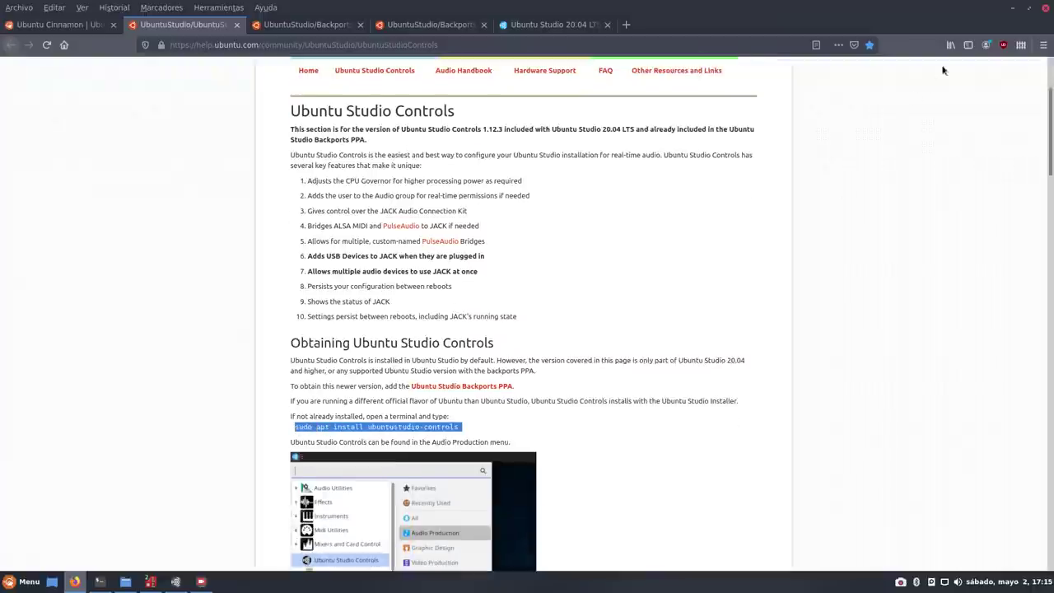
click(1012, 7)
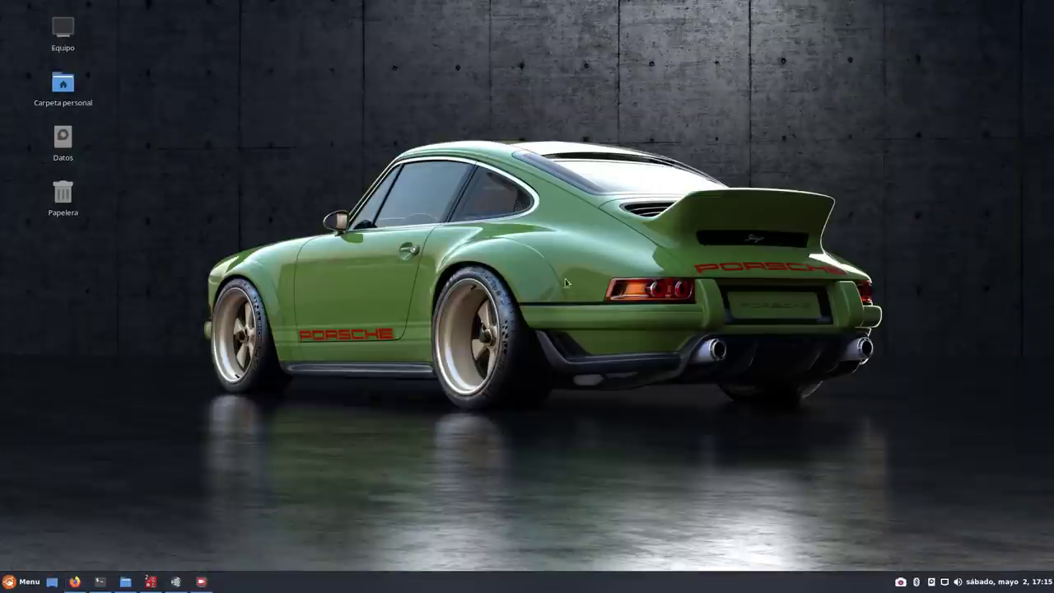
- Open the sudio-control text file from the home folder and highlight the ubuntustudio-controls installation output and its additional packages
double_click(70, 108)
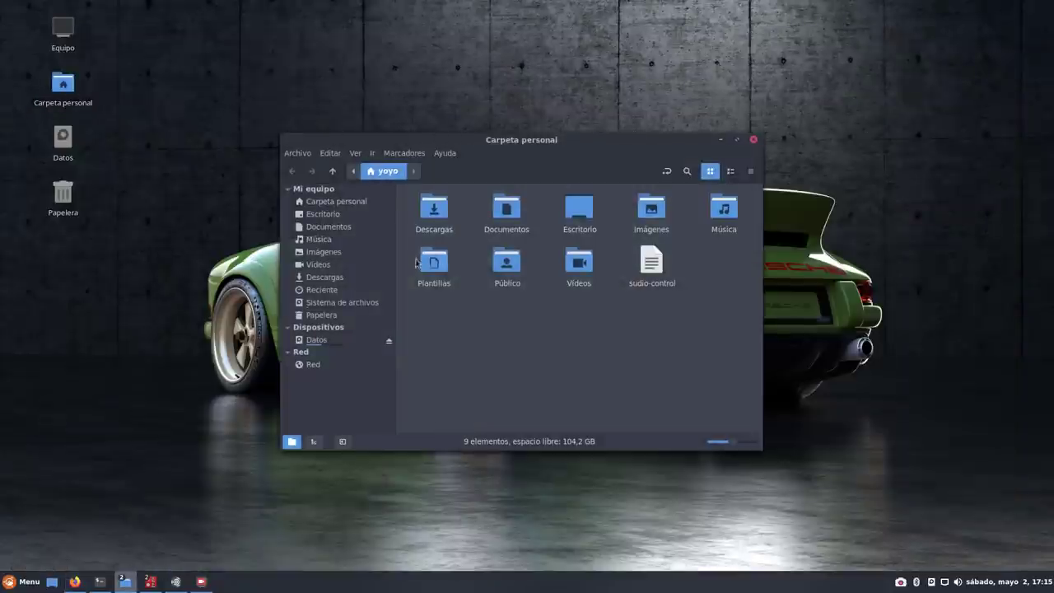
double_click(652, 262)
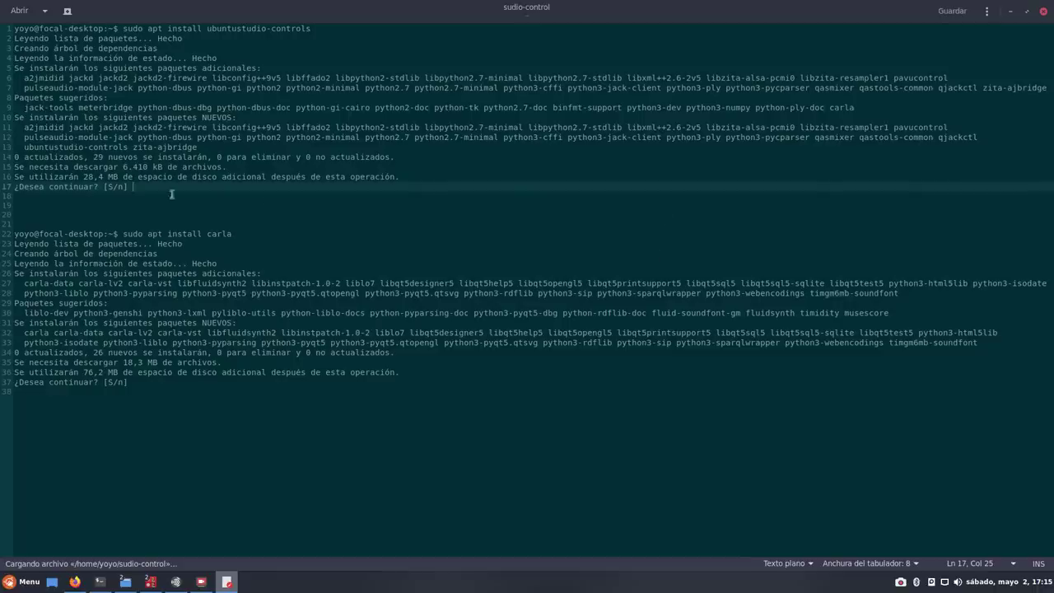
drag(146, 187, 1, 28)
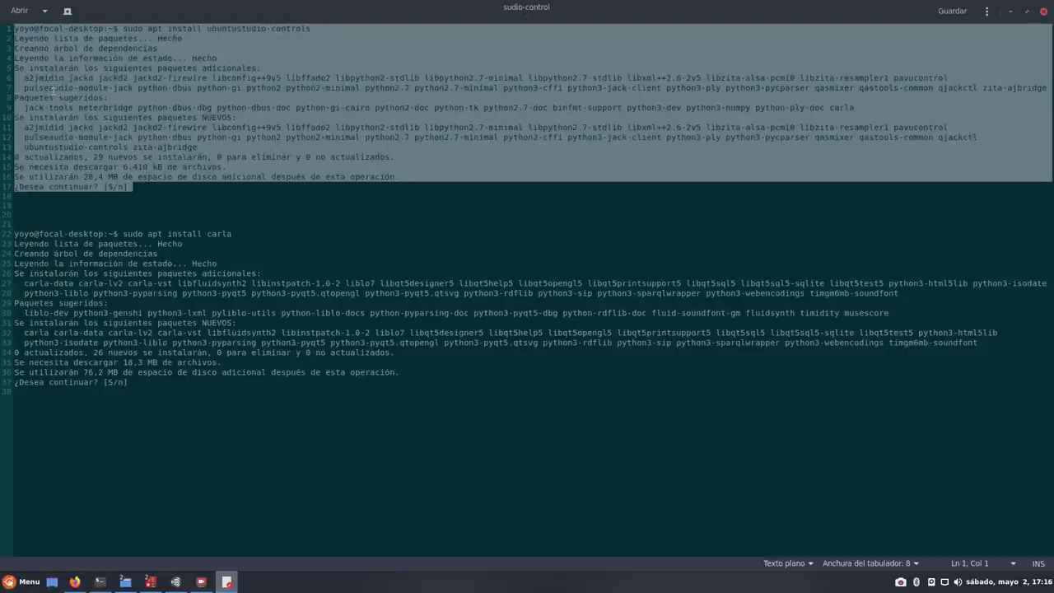
click(333, 99)
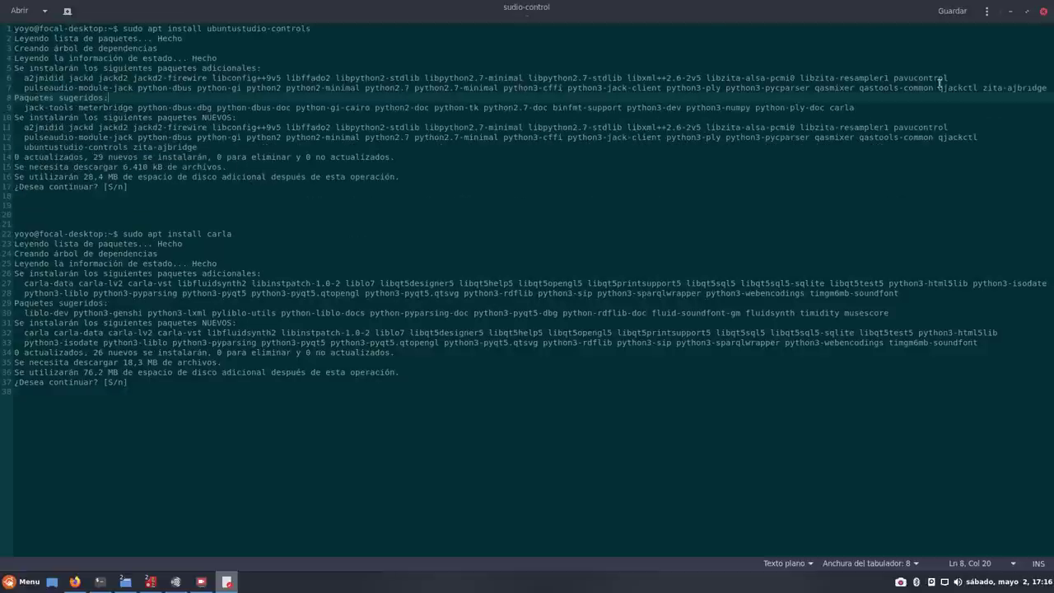
drag(1044, 90, 14, 69)
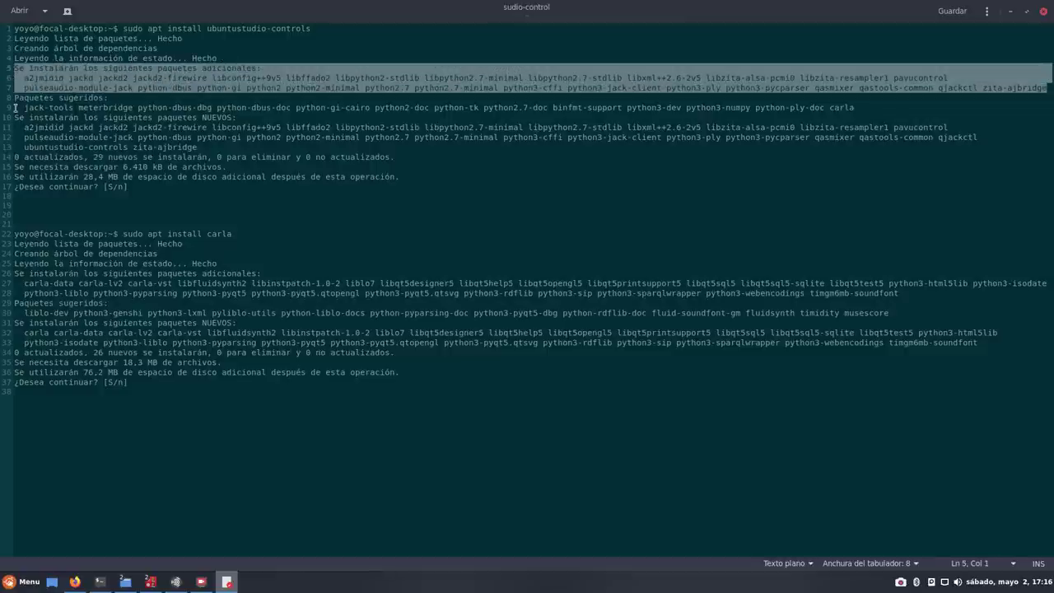
- Highlight the "sudo apt install carla" command and its additional packages, reselect the ubuntustudio-controls output, and minimize the text editor
click(137, 188)
drag(235, 235, 123, 234)
click(117, 304)
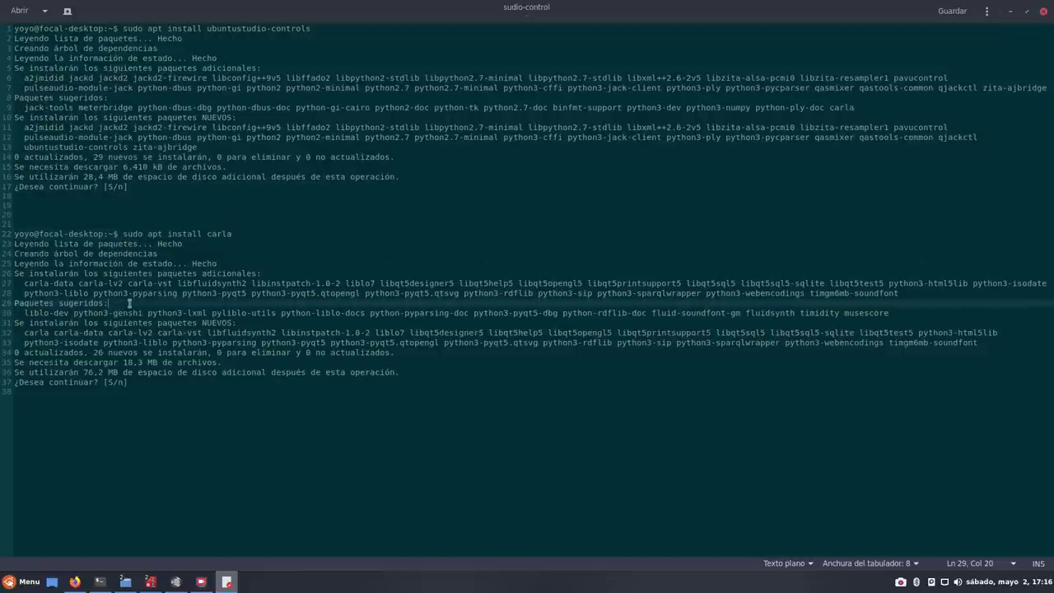
drag(901, 294, 14, 284)
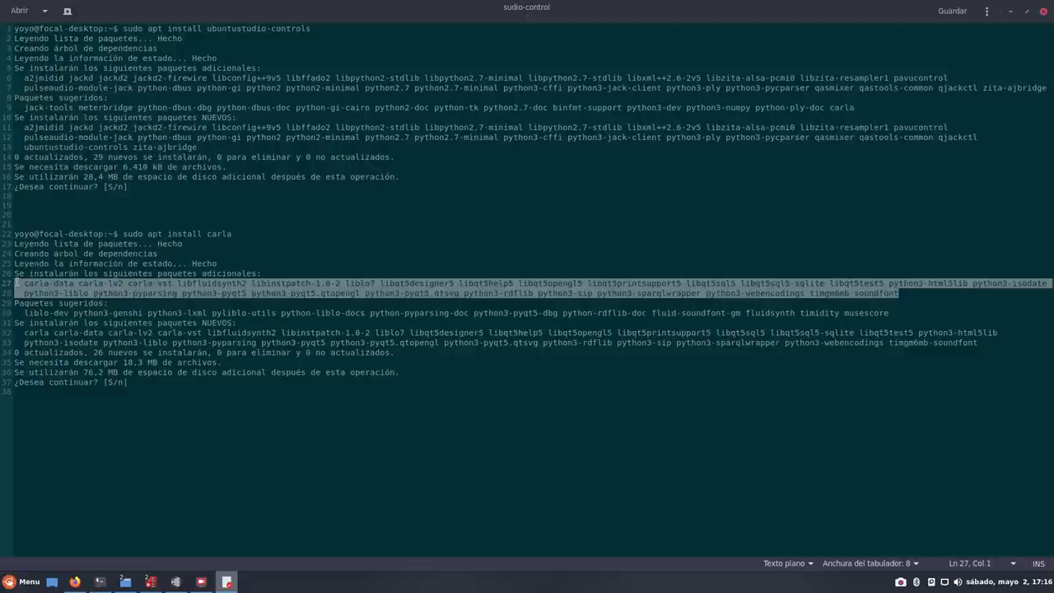
click(197, 392)
drag(400, 176, 3, 28)
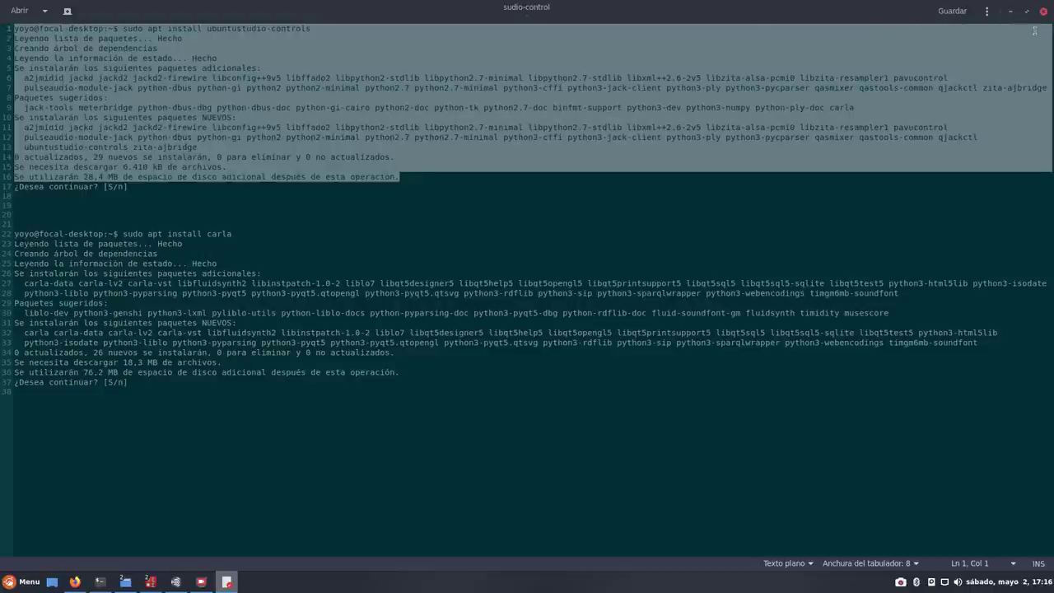
click(1010, 10)
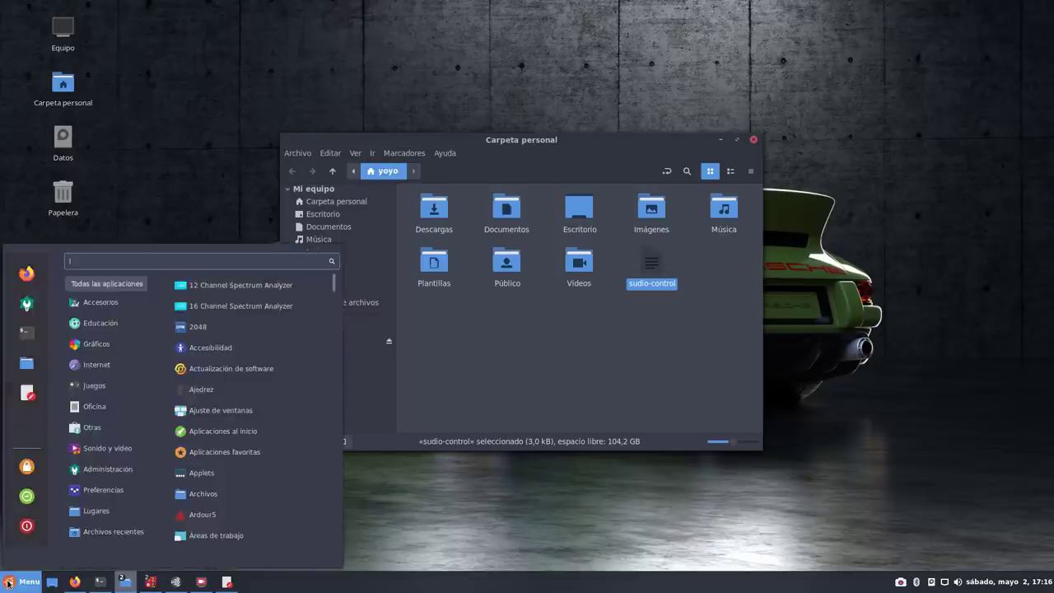
- Search the installed applications for "ubu" and open Ubuntu Studio Installer
click(22, 581)
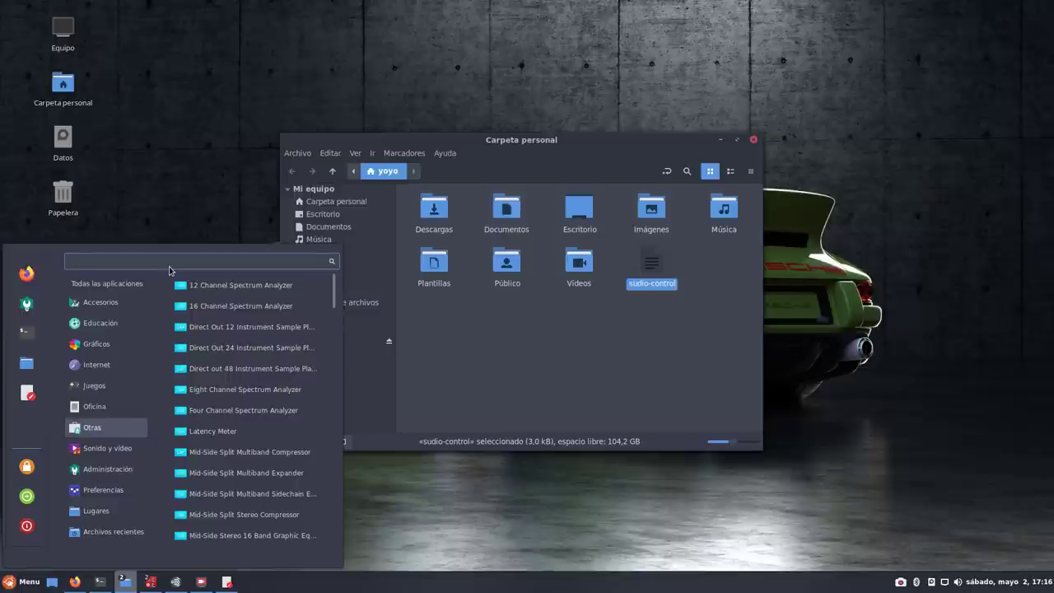
text(unu)
key(BackSpace)
key(BackSpace)
key(BackSpace)
text(ubu)
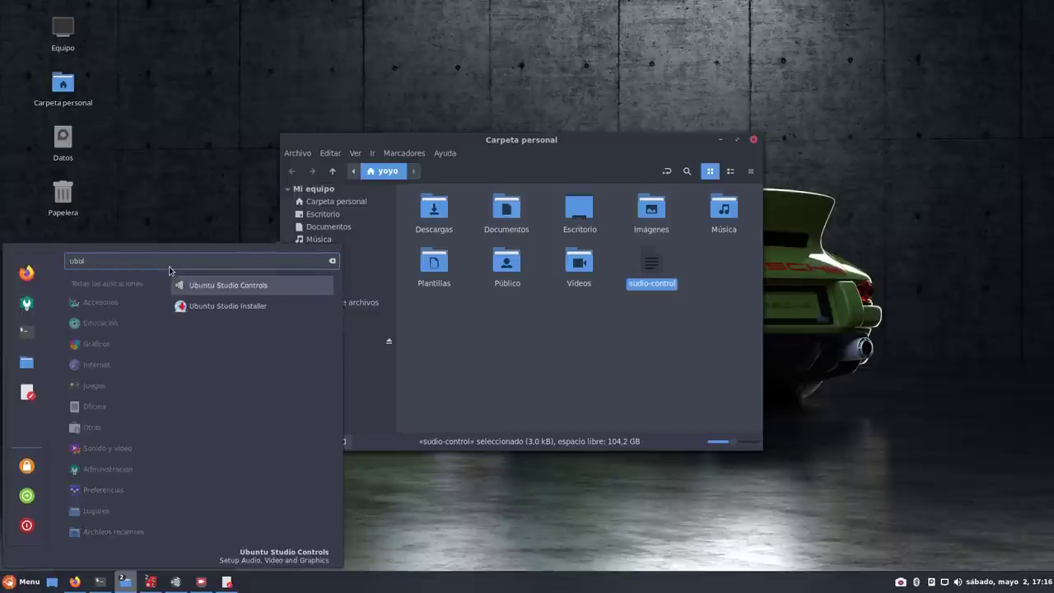
click(218, 306)
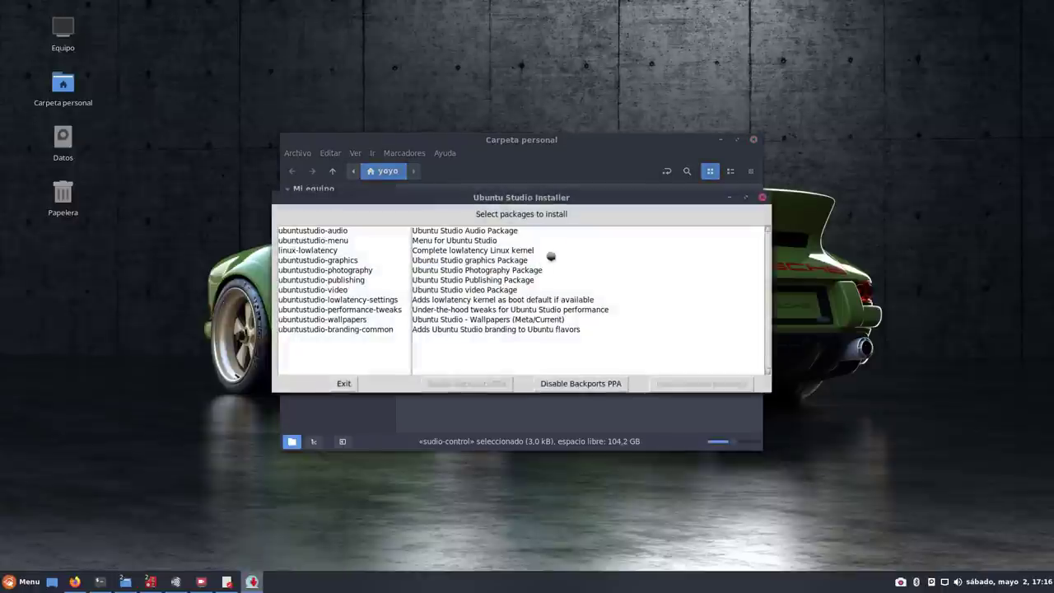
- Minimize the home folder window and move the Ubuntu Studio Installer window to the desktop's upper middle to show its package list
click(648, 414)
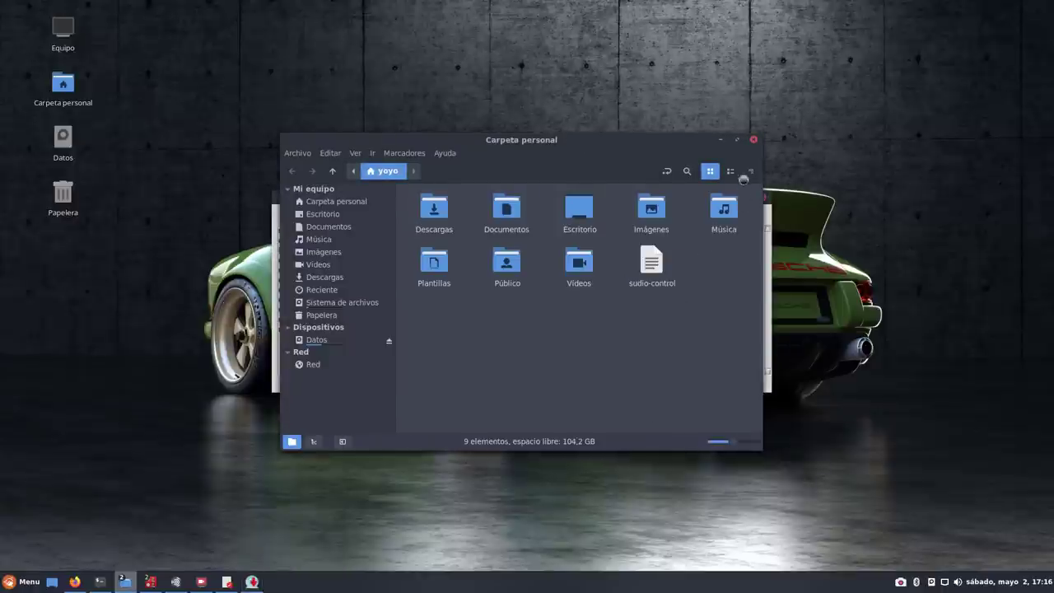
click(720, 139)
drag(594, 196, 540, 54)
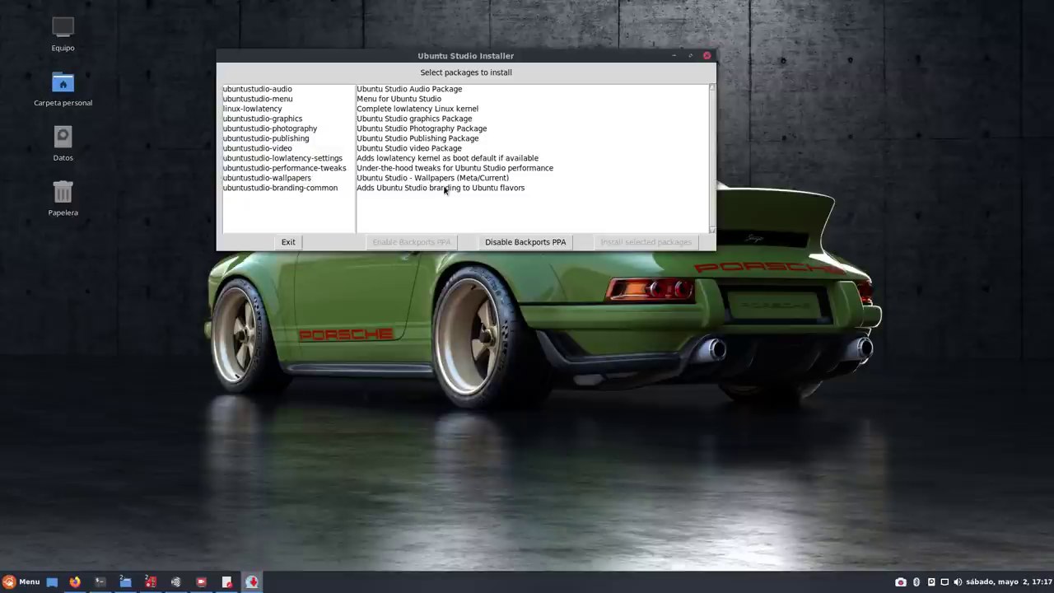
drag(535, 60, 624, 92)
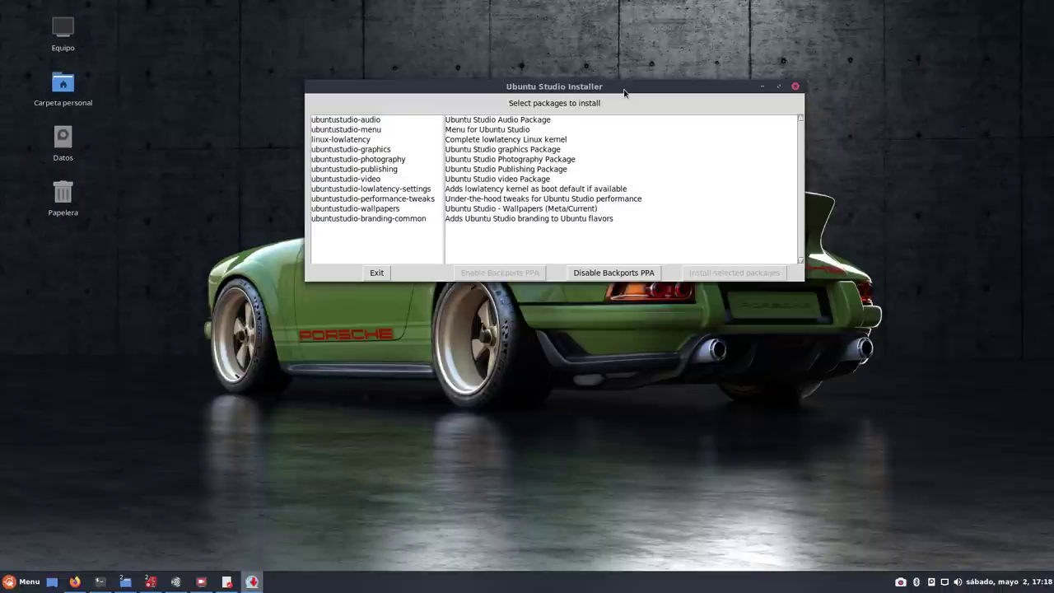
- Restore Ubuntu Studio Controls, close Ubuntu Studio Installer, move the Controls window to the desktop's upper middle to show its Jack settings, and minimize it
click(175, 581)
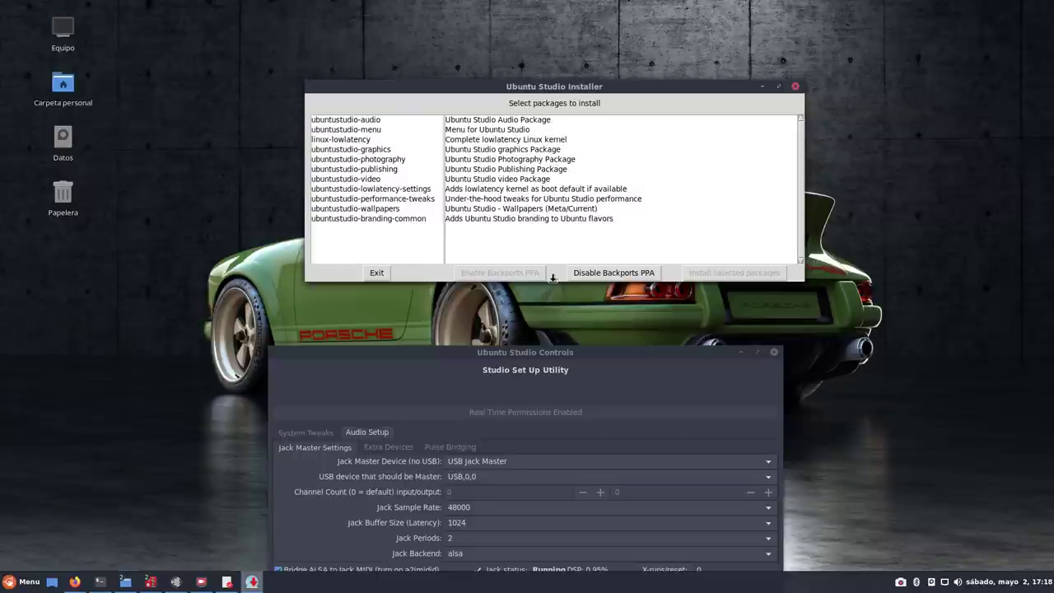
click(796, 86)
drag(538, 352, 547, 117)
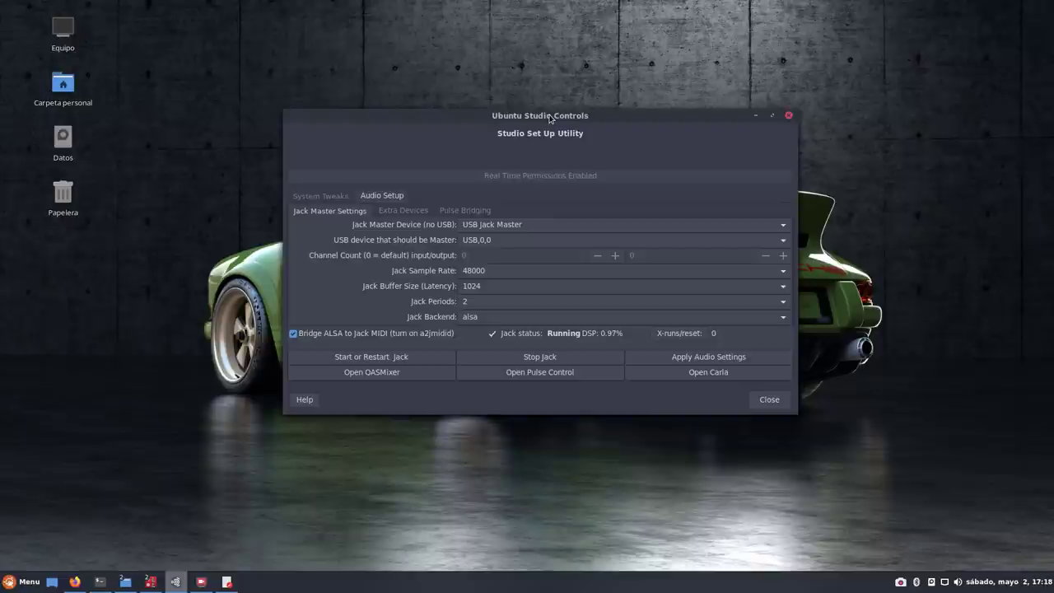
click(755, 116)
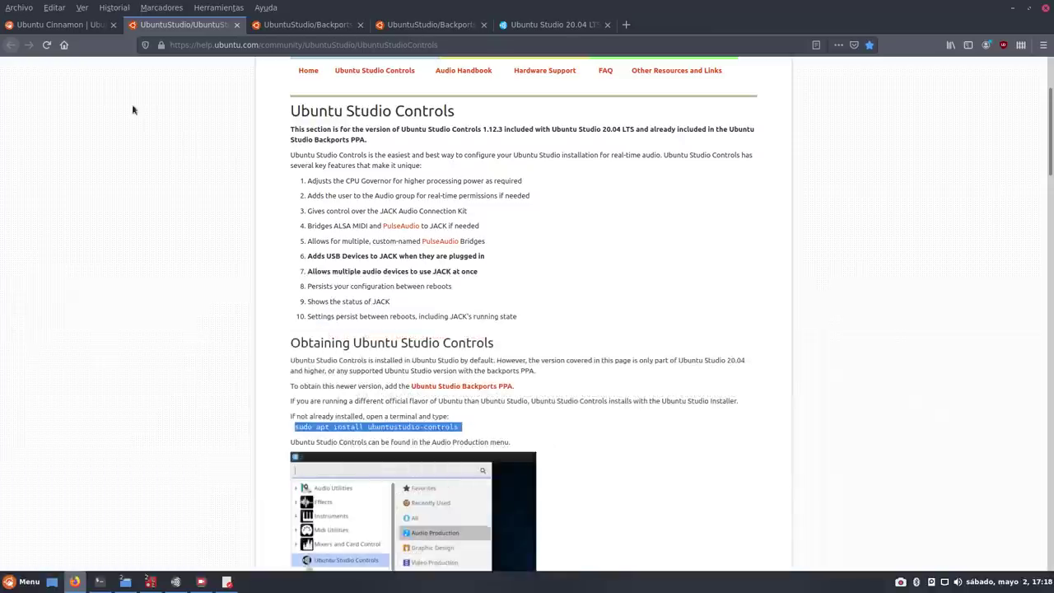
- Switch to Firefox, review the ubuntucinnamon.org home page from its introduction downwards, clear the text highlight, and minimize the browser
click(64, 27)
scroll(152, 379, up, 3)
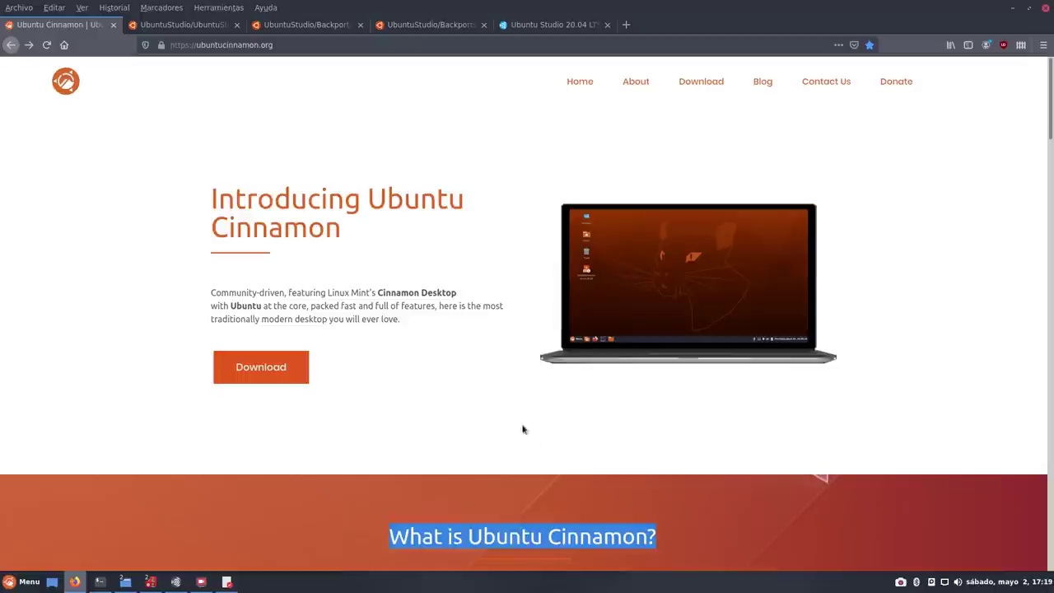
click(864, 418)
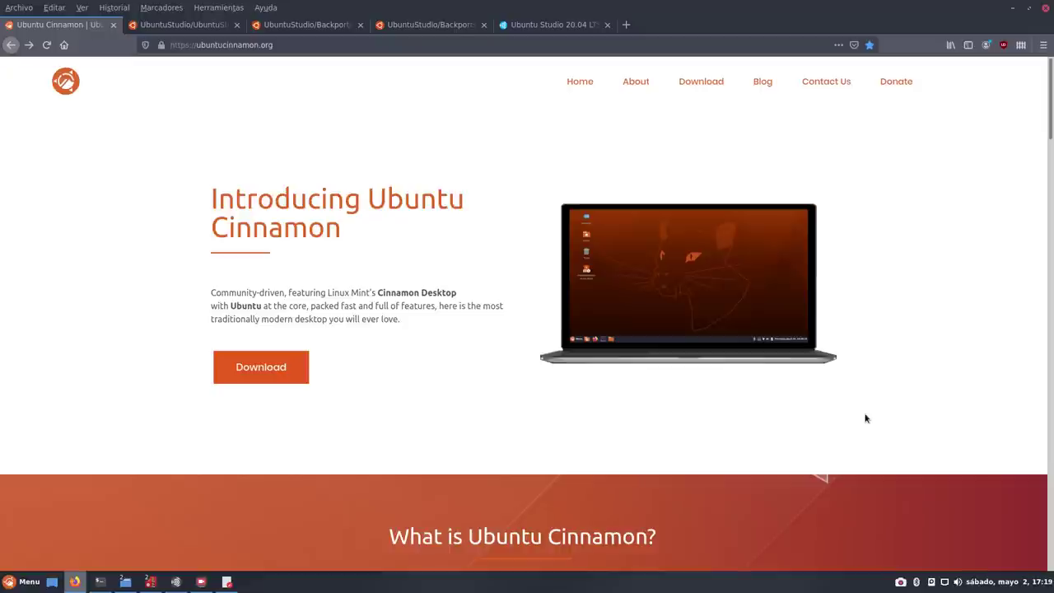
scroll(862, 407, down, 3)
scroll(863, 406, up, 3)
scroll(863, 405, down, 5)
scroll(866, 416, up, 5)
click(1013, 8)
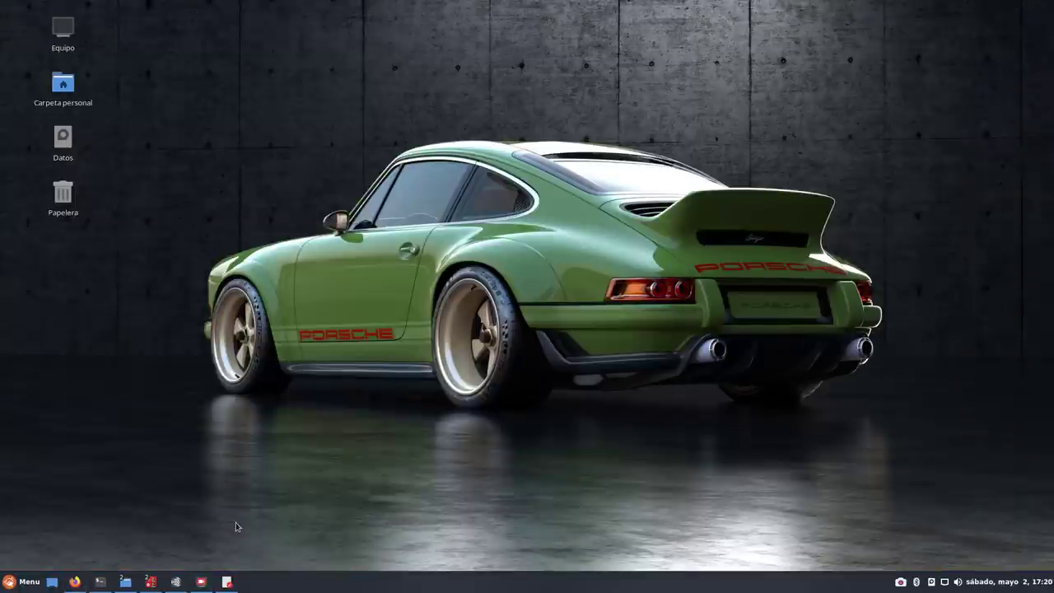
- Restore SimpleScreenRecorder and the terminal with the neofetch output, and move and narrow the terminal so both windows sit side by side
click(202, 582)
click(100, 581)
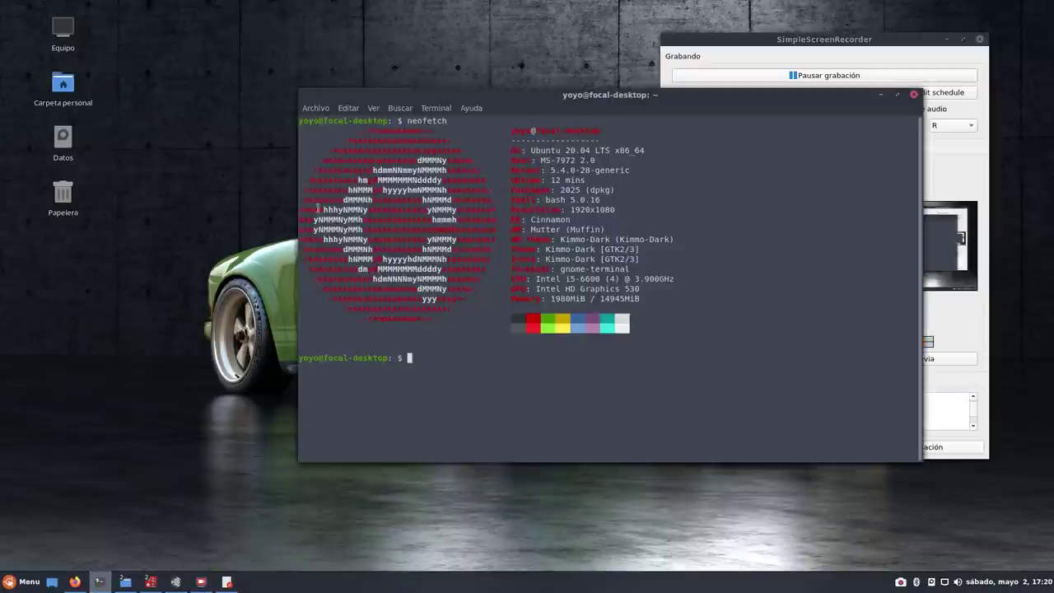
drag(549, 110, 291, 33)
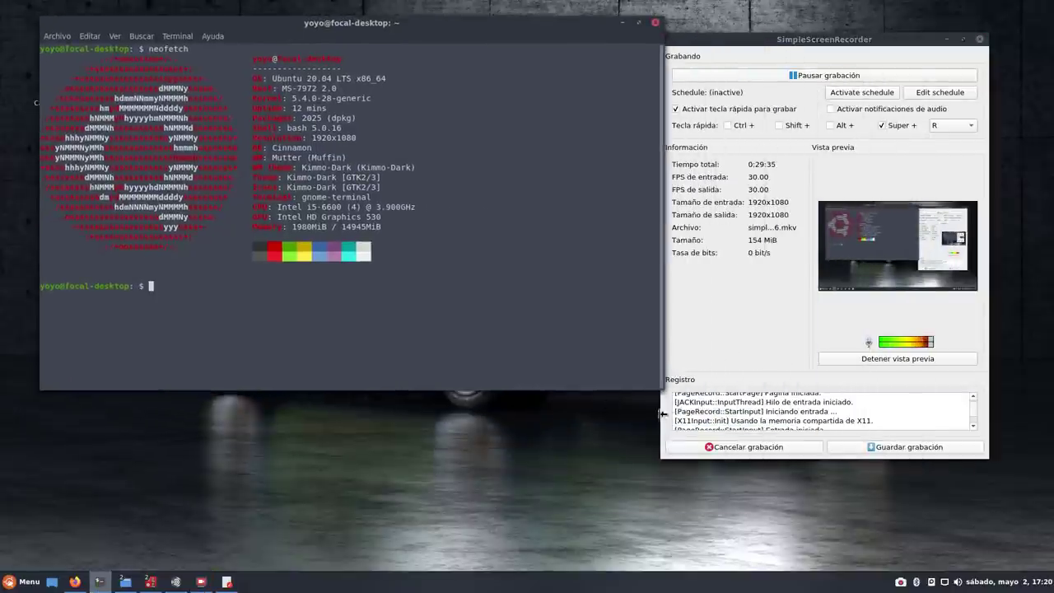
drag(660, 389, 594, 418)
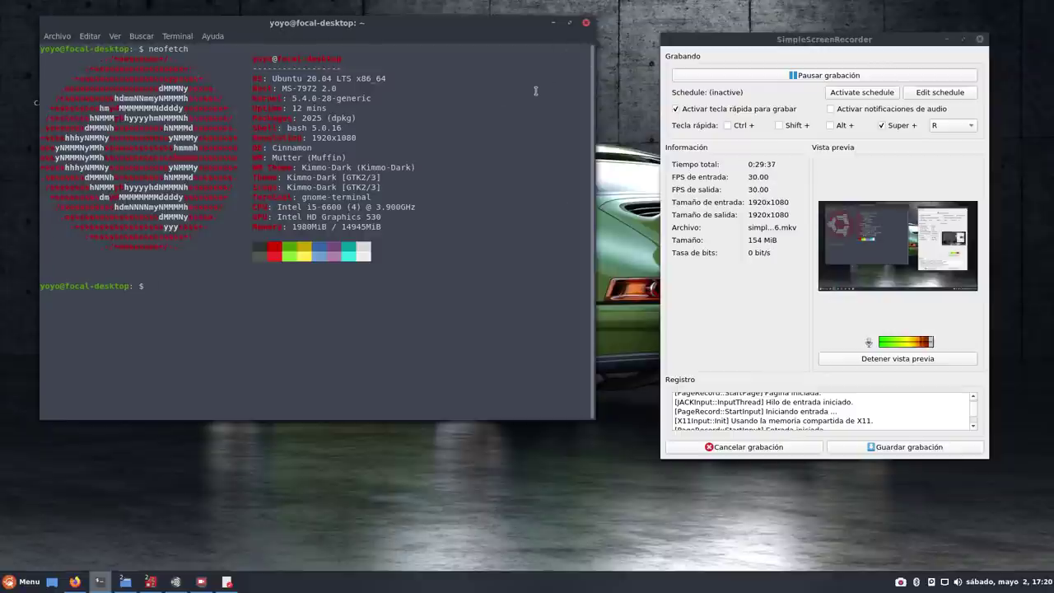
- Check the scrolling preferences of the terminal's profile, close them, and shorten the terminal window to end just below its prompt
click(105, 37)
click(115, 120)
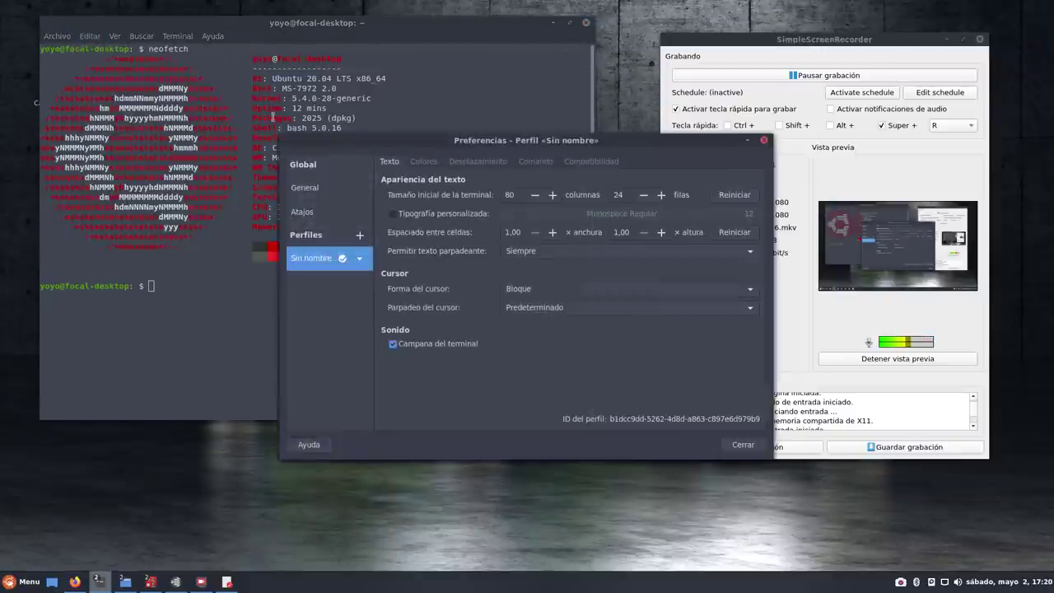
click(500, 165)
click(742, 444)
drag(594, 421, 581, 340)
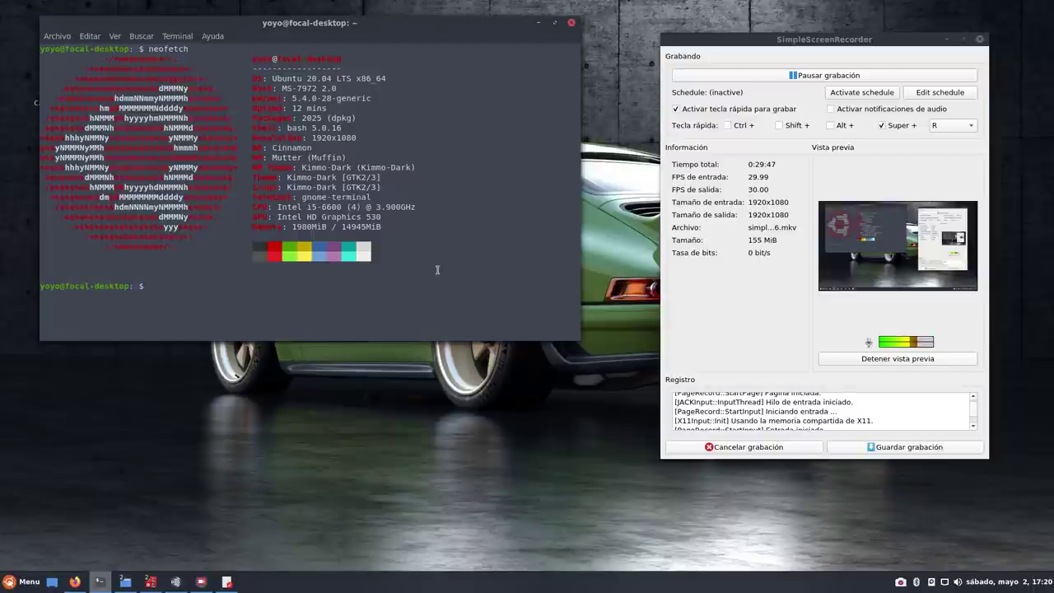